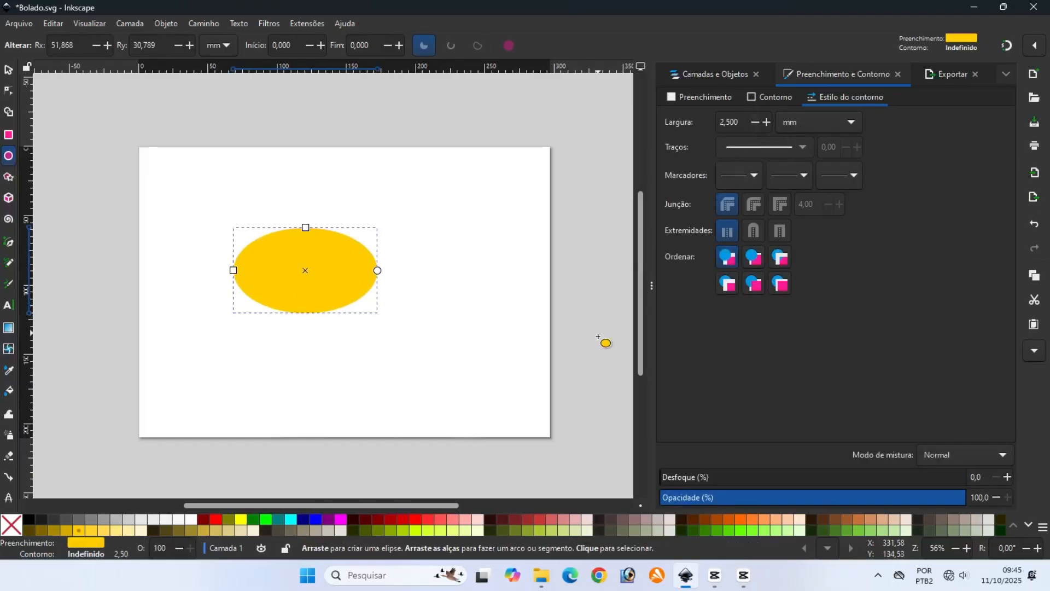
Give the selected ellipse a black outline and change its fill colour to #C8AB37
right_click(31, 523)
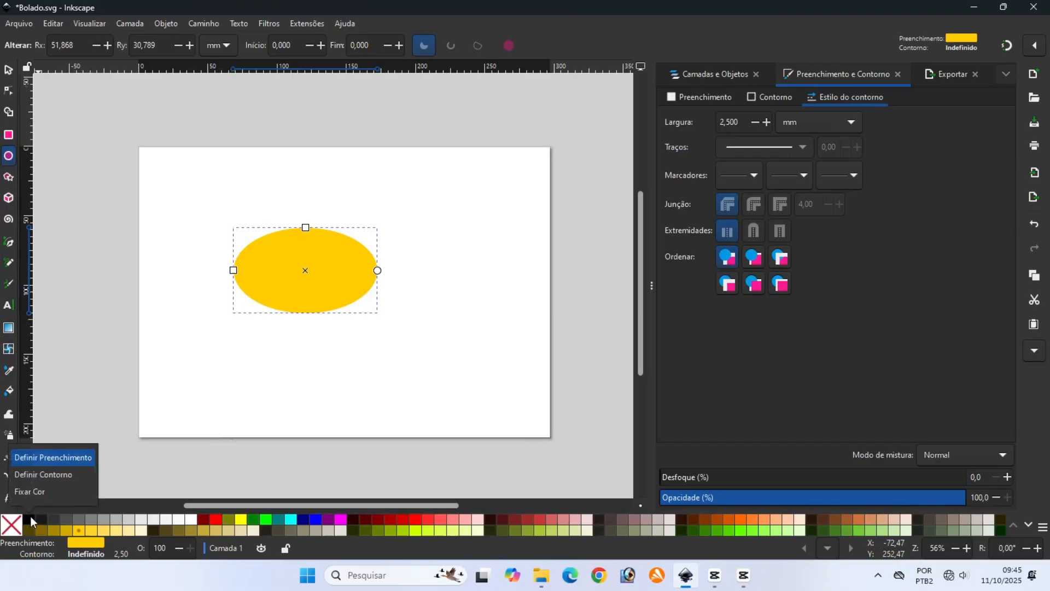
click(44, 473)
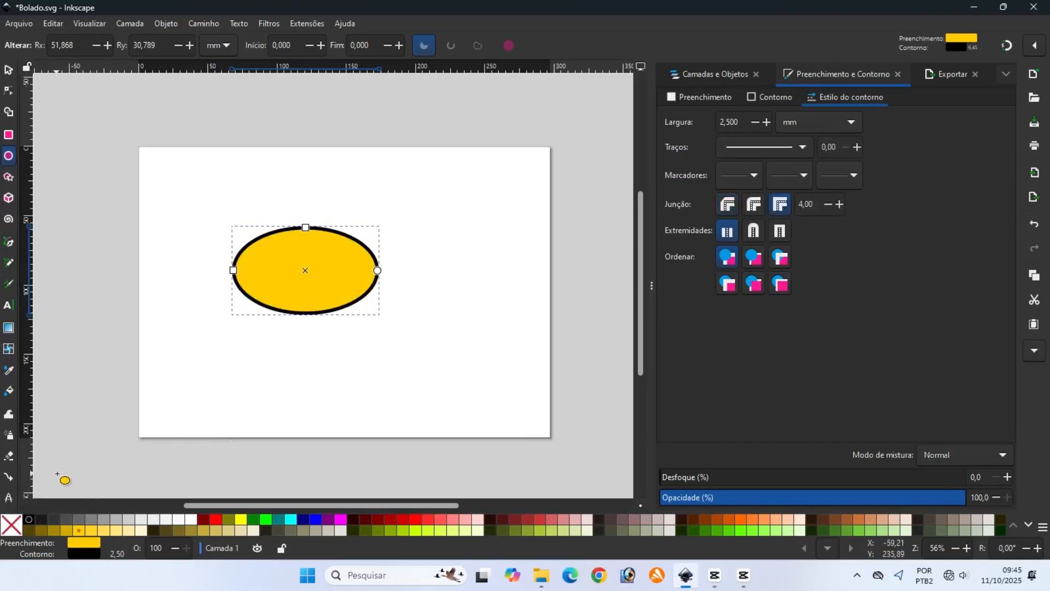
click(203, 530)
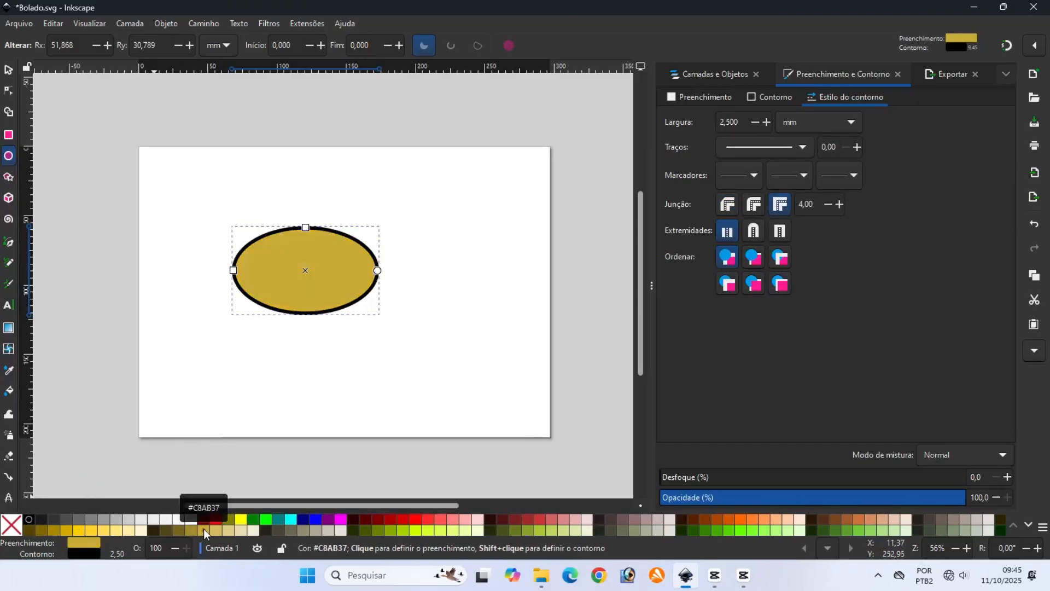
Convert the ellipse to a path, display its nodes, and save the document
drag(203, 528, 190, 37)
click(202, 23)
click(220, 38)
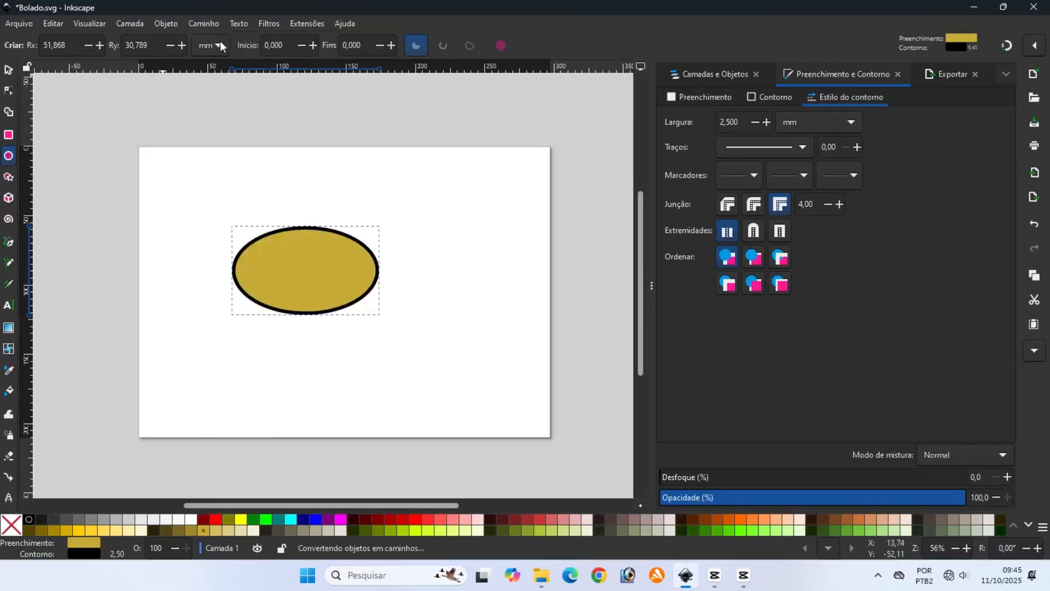
click(10, 91)
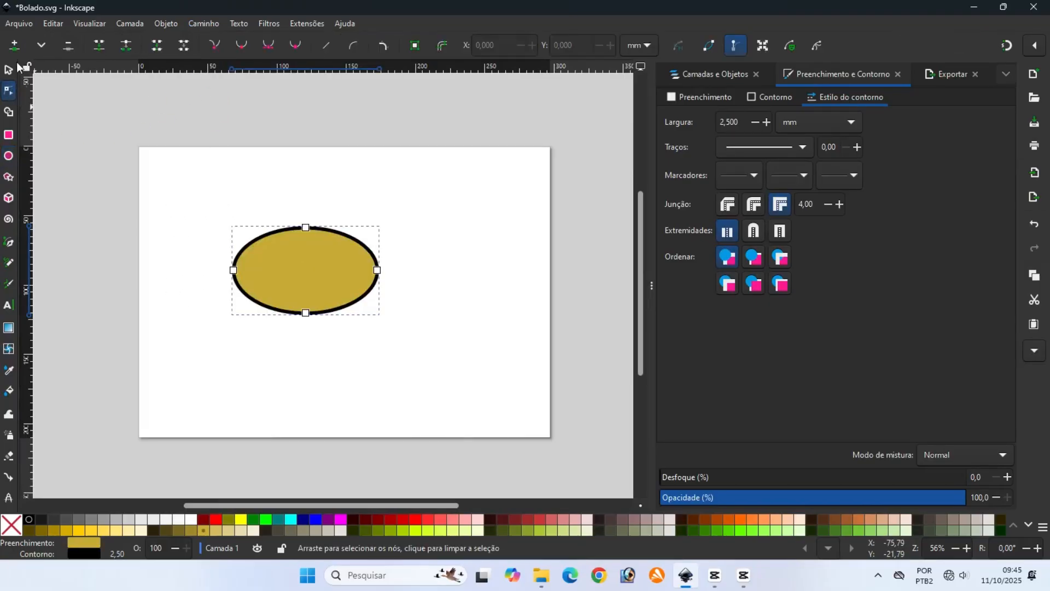
click(19, 23)
click(24, 122)
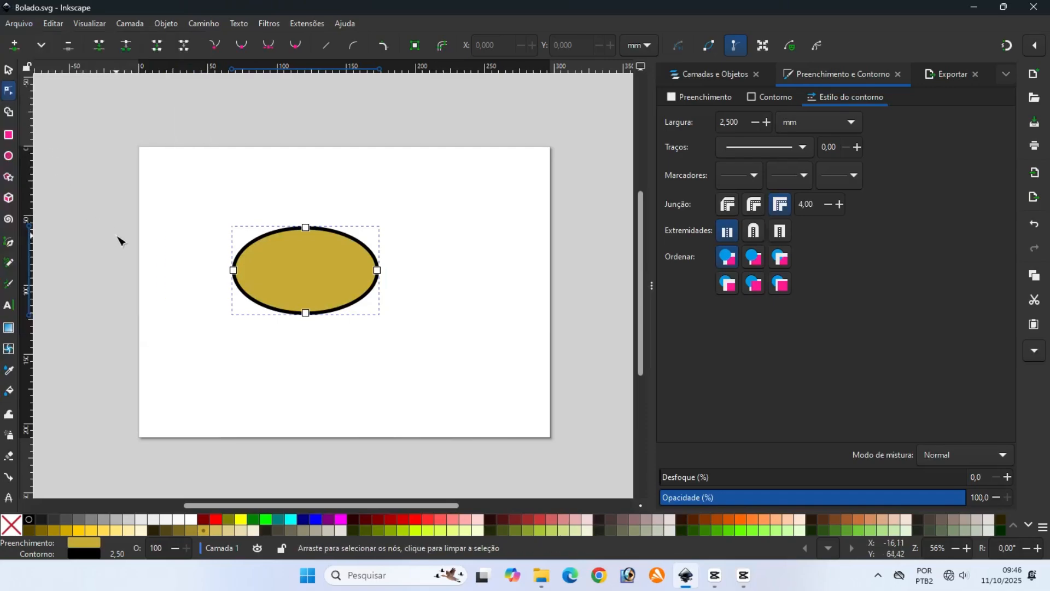
Reshape the ellipse path by tilting the curve handles of its top and right nodes to form a wavy body
click(305, 228)
drag(268, 230, 287, 261)
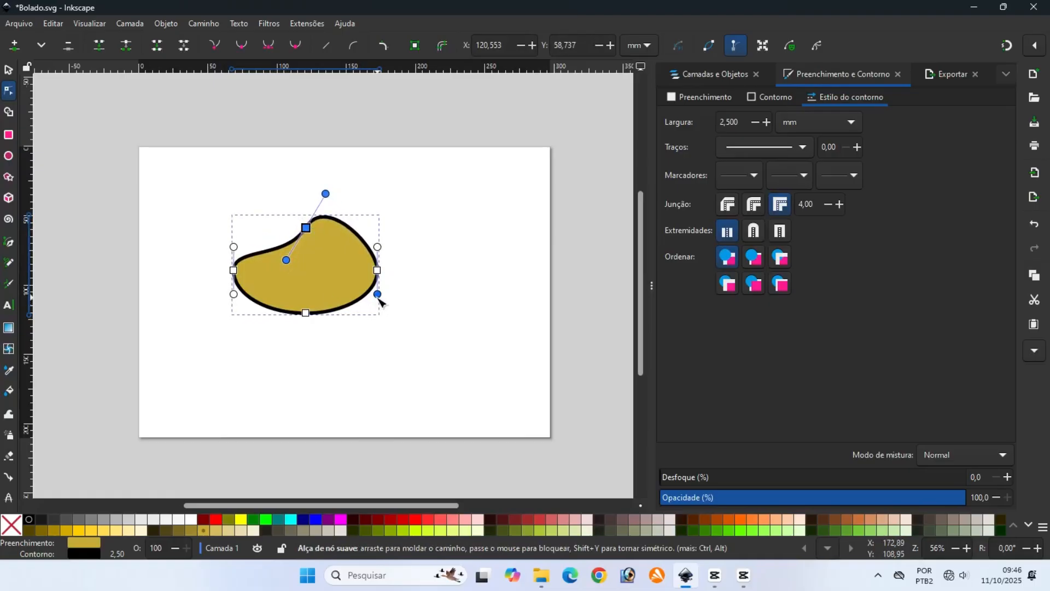
drag(378, 295, 350, 267)
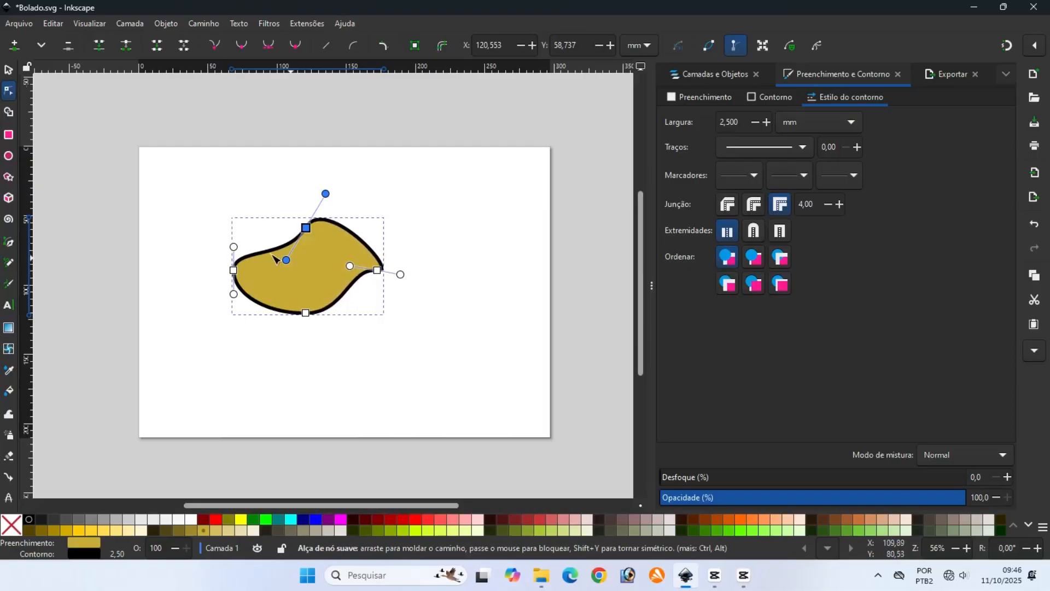
Move the wavy shape up and to the right to about X 87.3, Y 34.3 mm and save the document
click(8, 71)
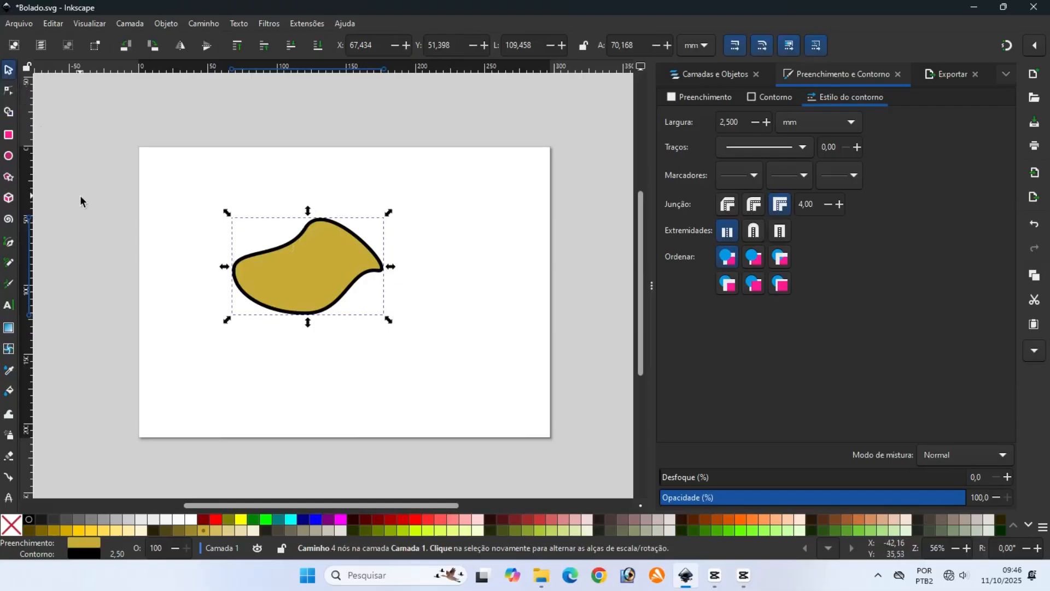
drag(320, 267, 347, 247)
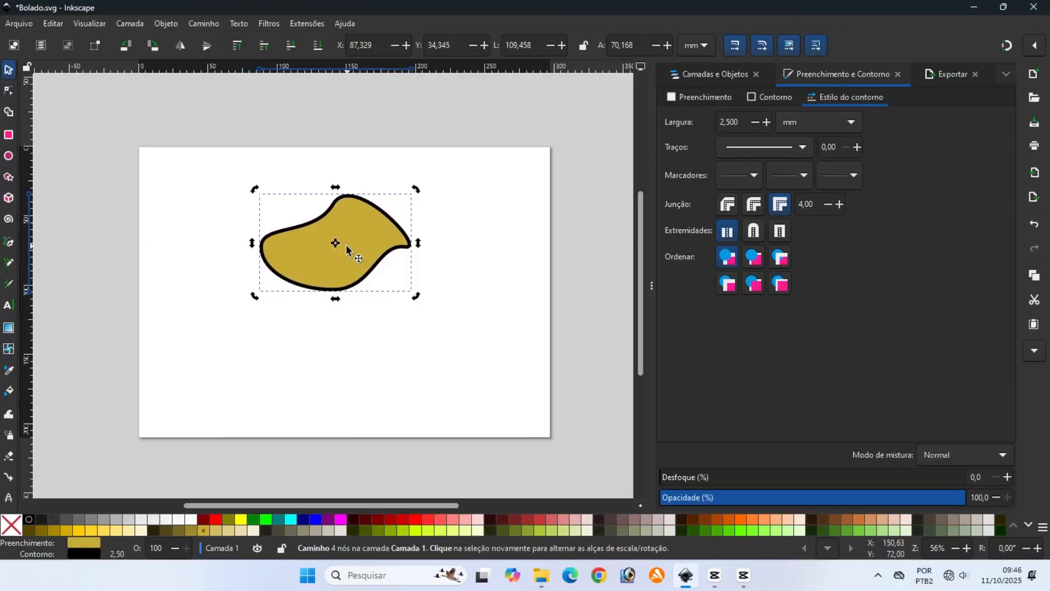
click(120, 195)
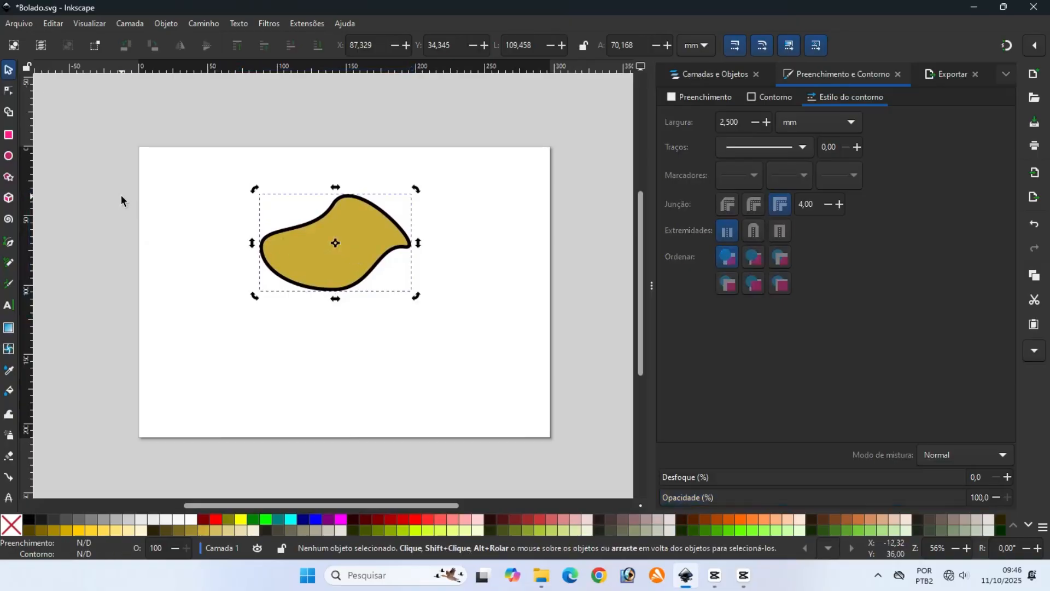
click(25, 25)
click(34, 118)
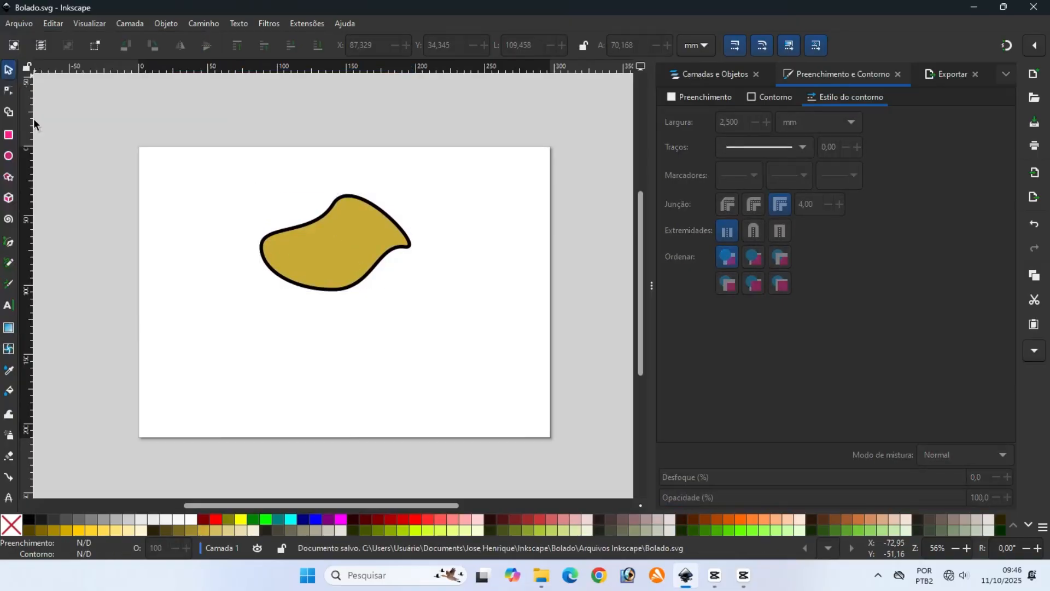
Draw an upright ellipse with radii of about 10.7 by 17.1 mm left of the page and fill it white
click(10, 156)
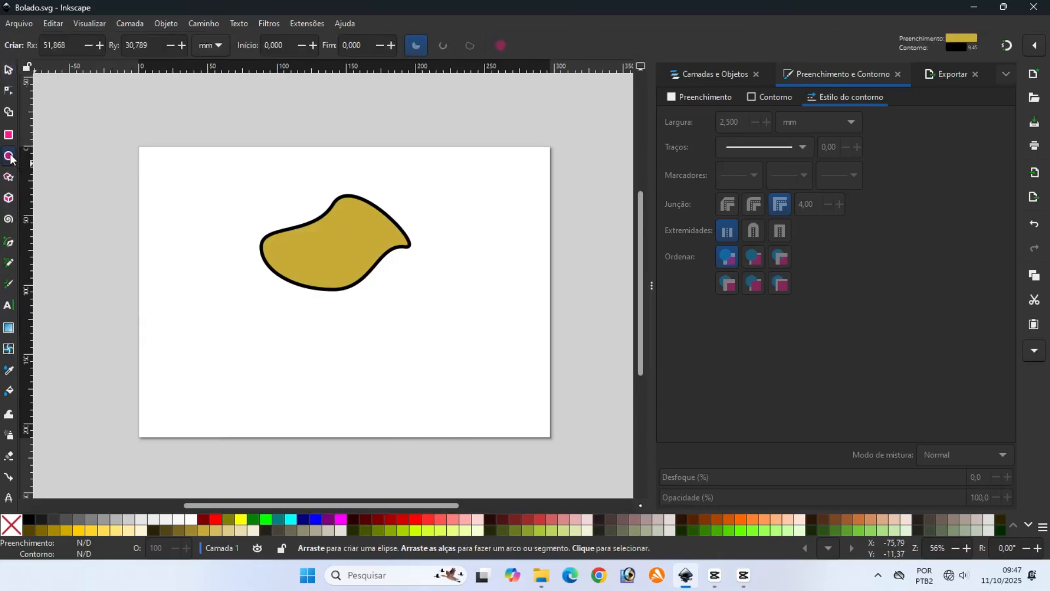
drag(60, 175, 90, 225)
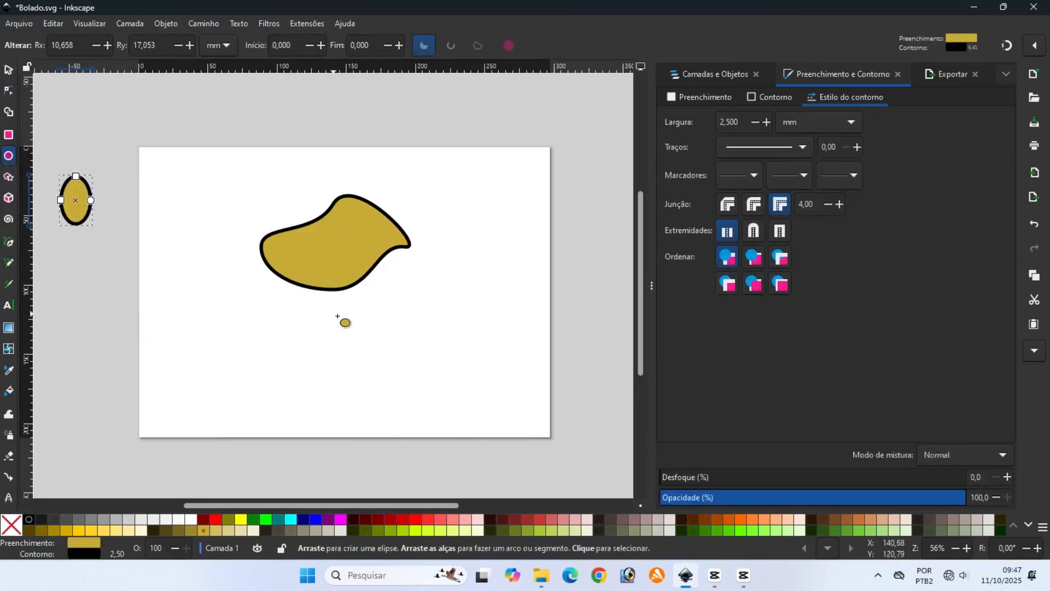
click(190, 518)
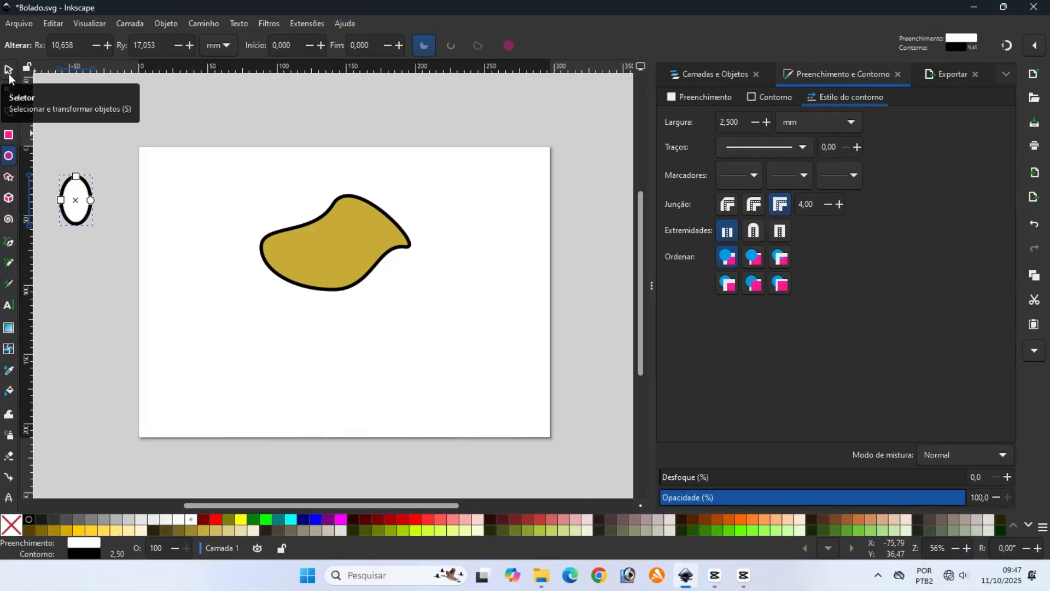
Draw a black-filled ellipse with radii of about 5 by 9.7 mm below the white one, with a 3.5 mm dark red outline
drag(70, 252, 83, 280)
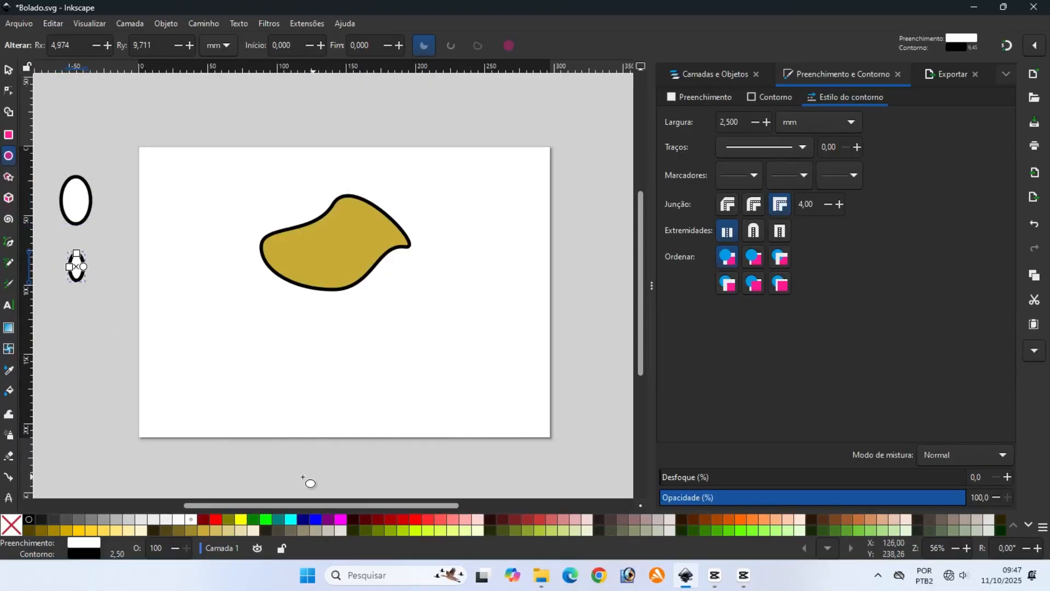
click(29, 517)
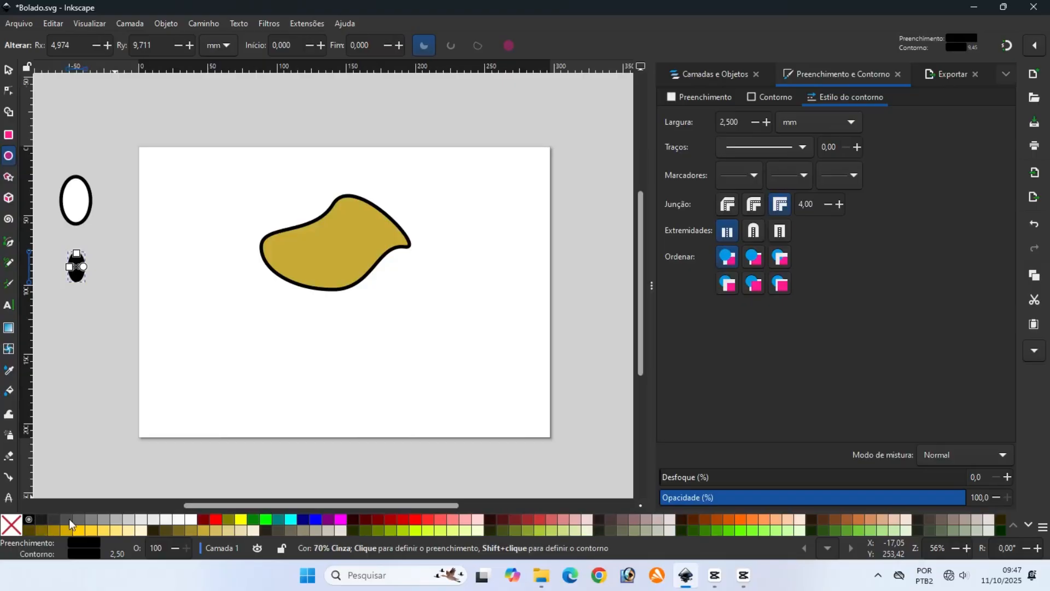
right_click(369, 520)
click(367, 474)
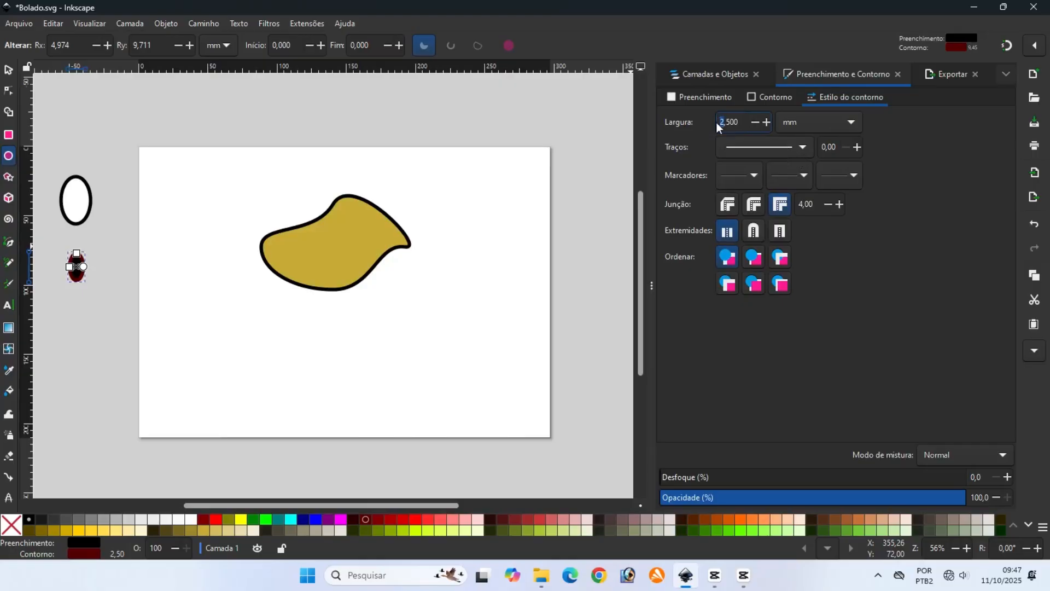
key(Return)
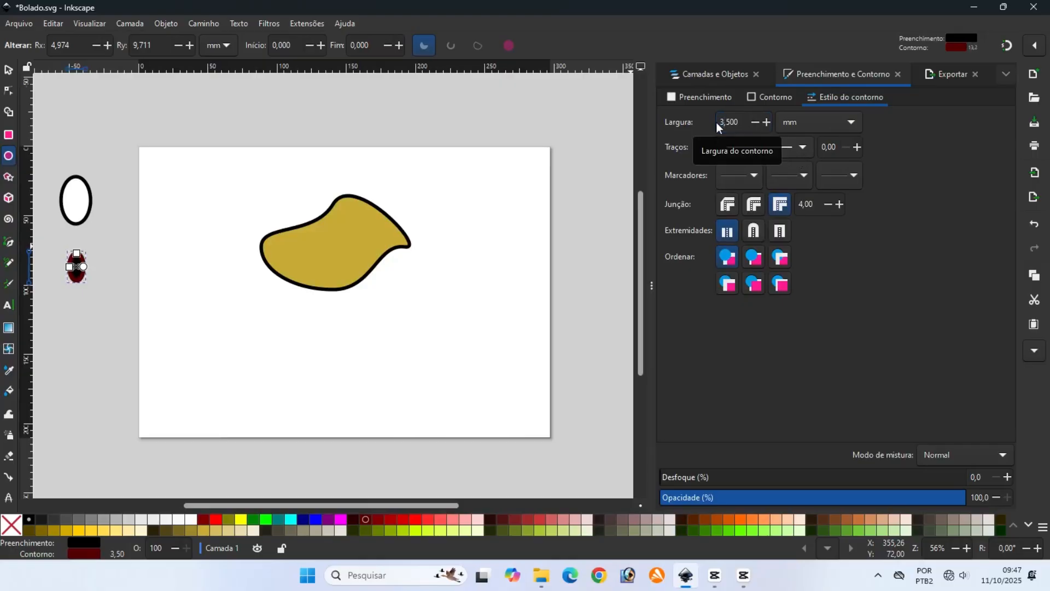
Position the small dark red and black ellipse inside the lower part of the white ellipse as the iris
click(10, 70)
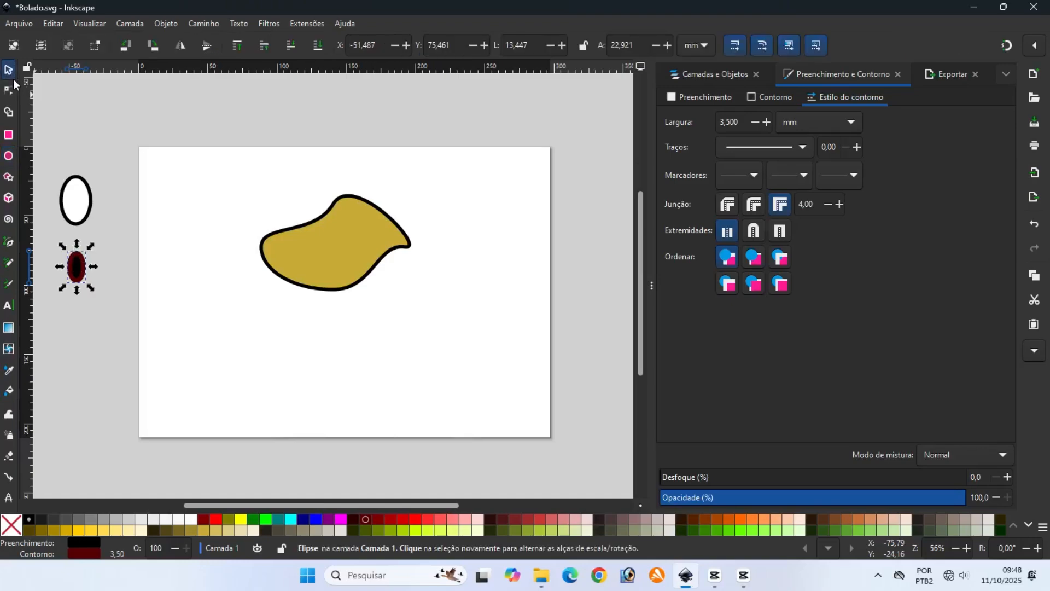
drag(84, 267, 80, 206)
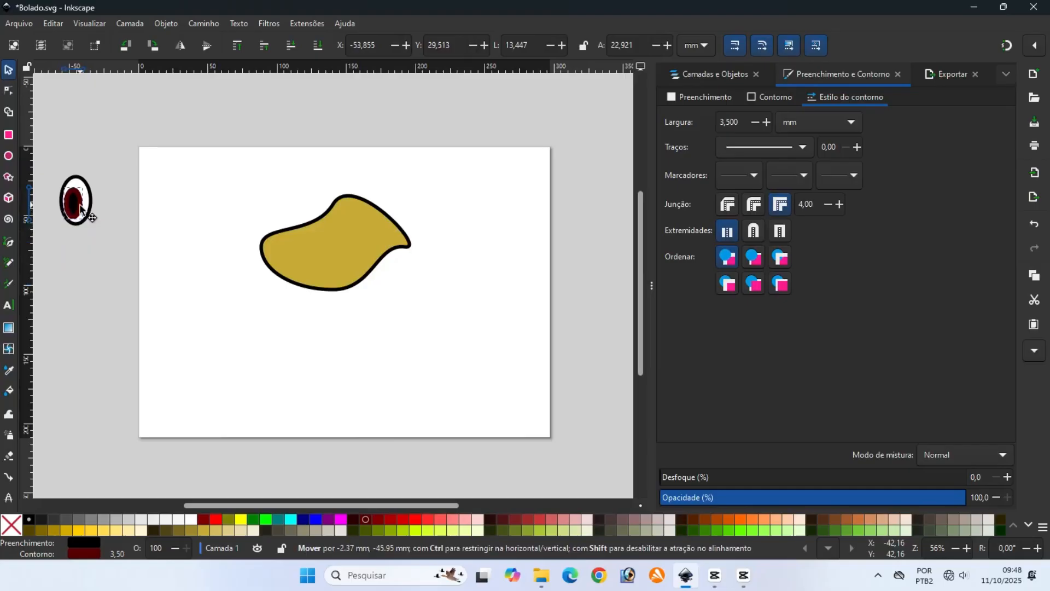
drag(80, 207, 81, 208)
drag(81, 208, 82, 209)
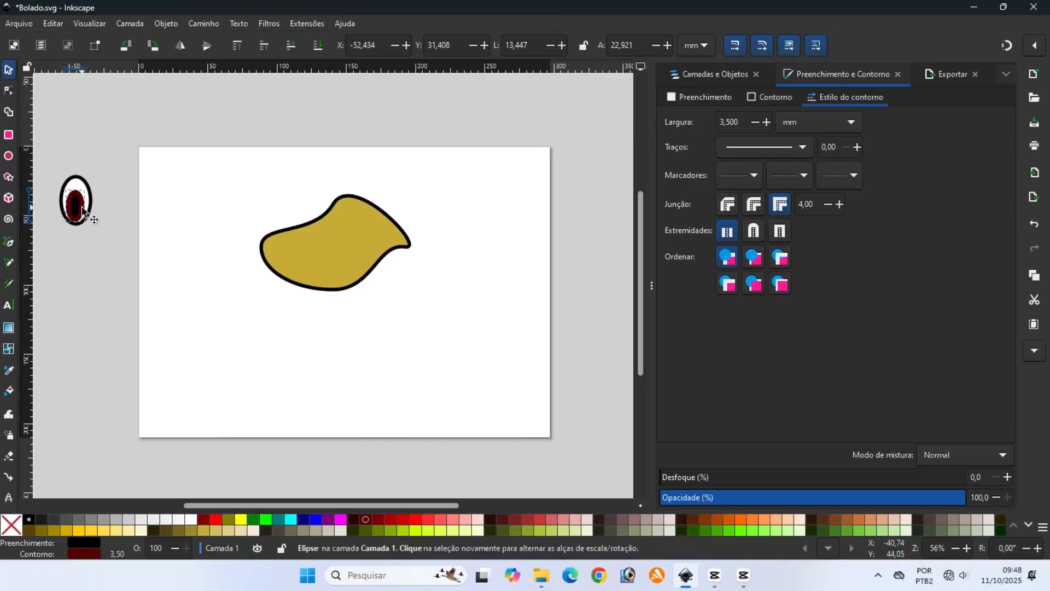
click(90, 256)
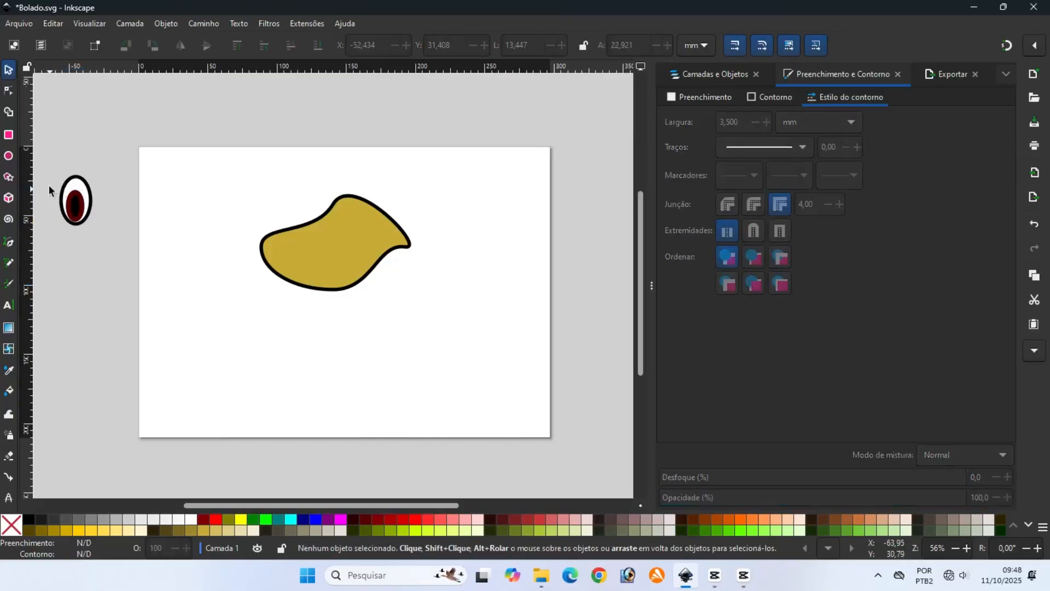
Group the two ellipses of the eye and save the document
mouse_move(51, 162)
mouse_down()
mouse_move(84, 228)
mouse_move(99, 235)
mouse_up()
click(172, 22)
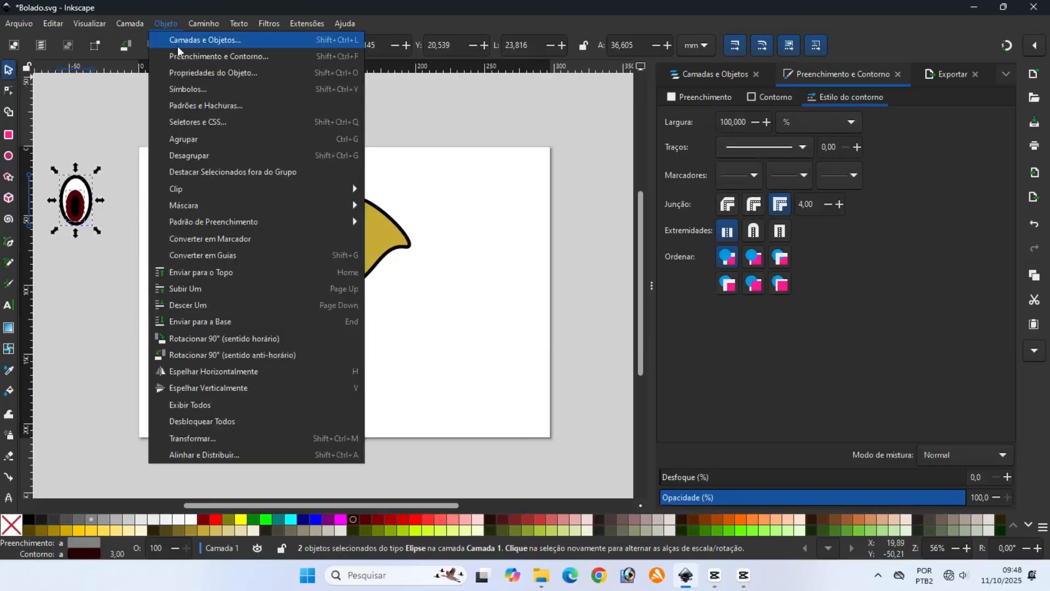
click(182, 141)
click(26, 25)
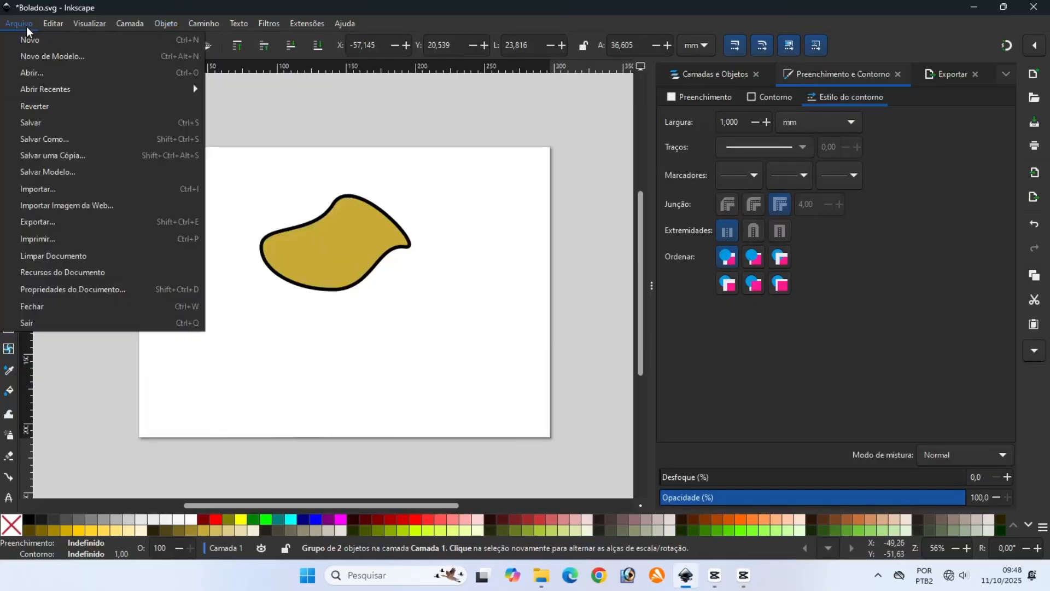
click(41, 122)
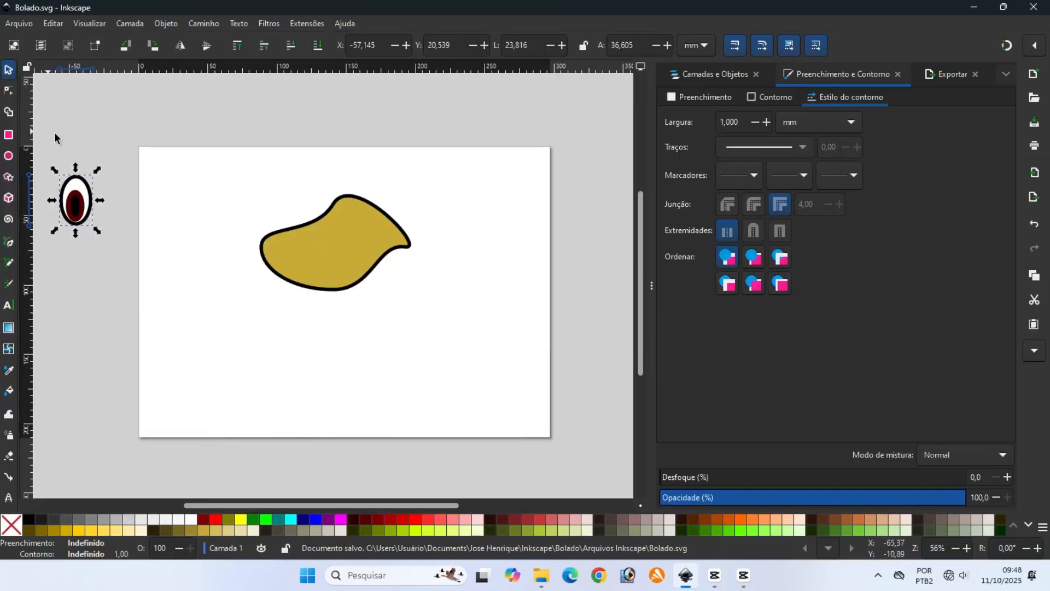
right_click(78, 194)
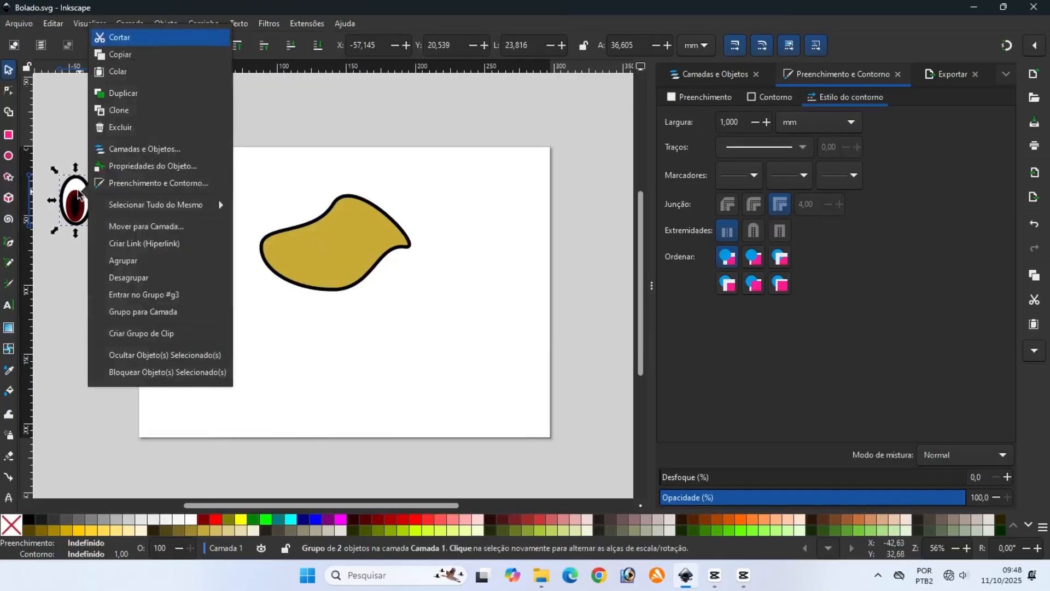
click(68, 159)
Draw an ellipse with radii of about 12.3 by 14.9 mm below the eye and set its outline width to 2.5 mm
click(9, 156)
drag(65, 253, 101, 296)
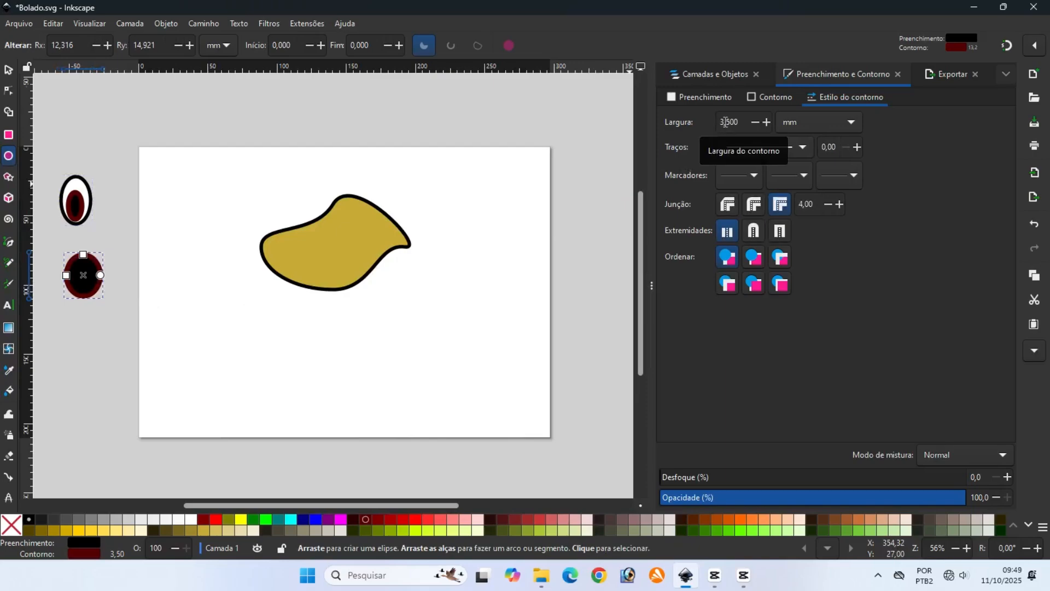
click(724, 122)
key(BackSpace)
text(2)
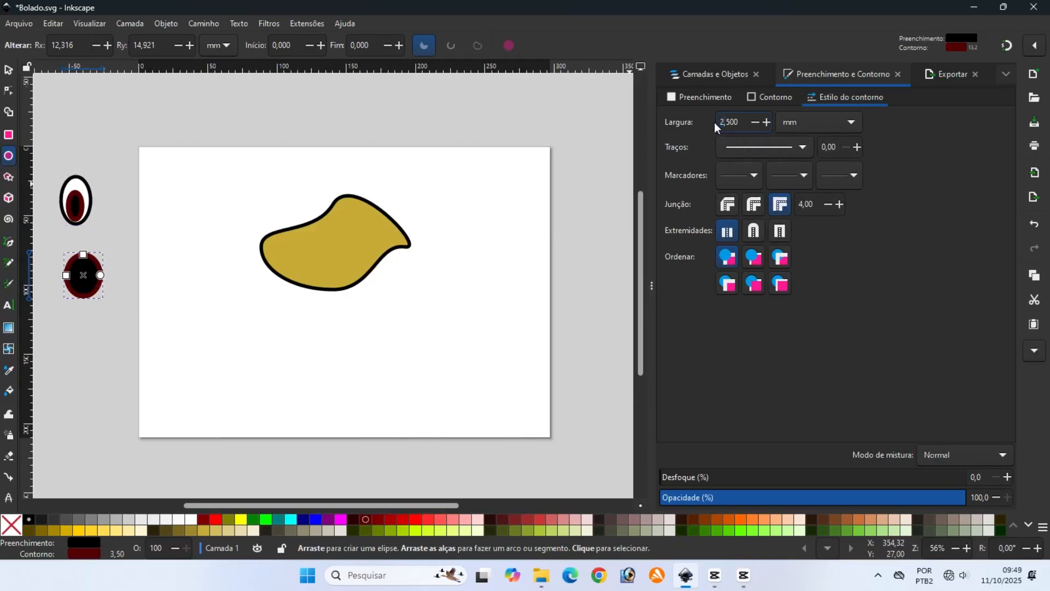
key(Return)
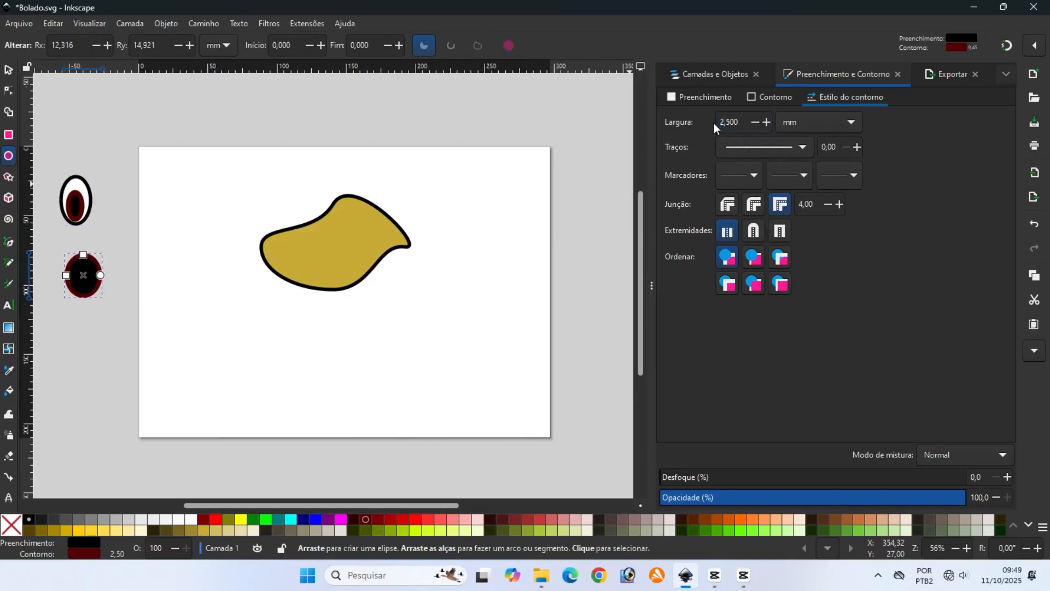
Recolour the ellipse below the eye with a black outline and a #C8AB37 fill
right_click(32, 519)
click(39, 474)
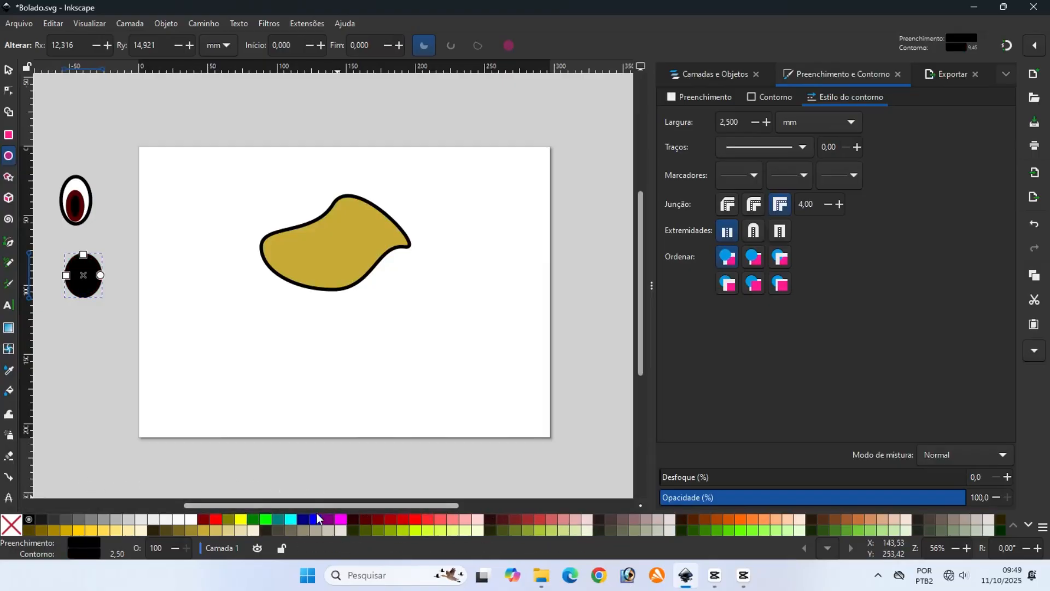
click(203, 530)
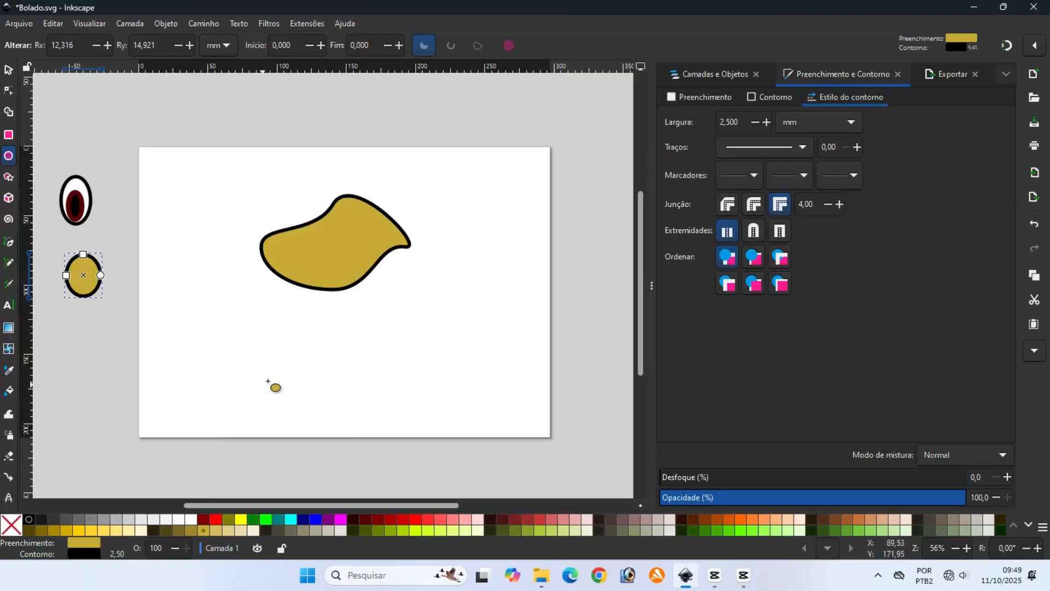
Turn the mustard ellipse below the eye into an open arc with an end angle of about -205.3
click(400, 46)
click(387, 45)
click(387, 45)
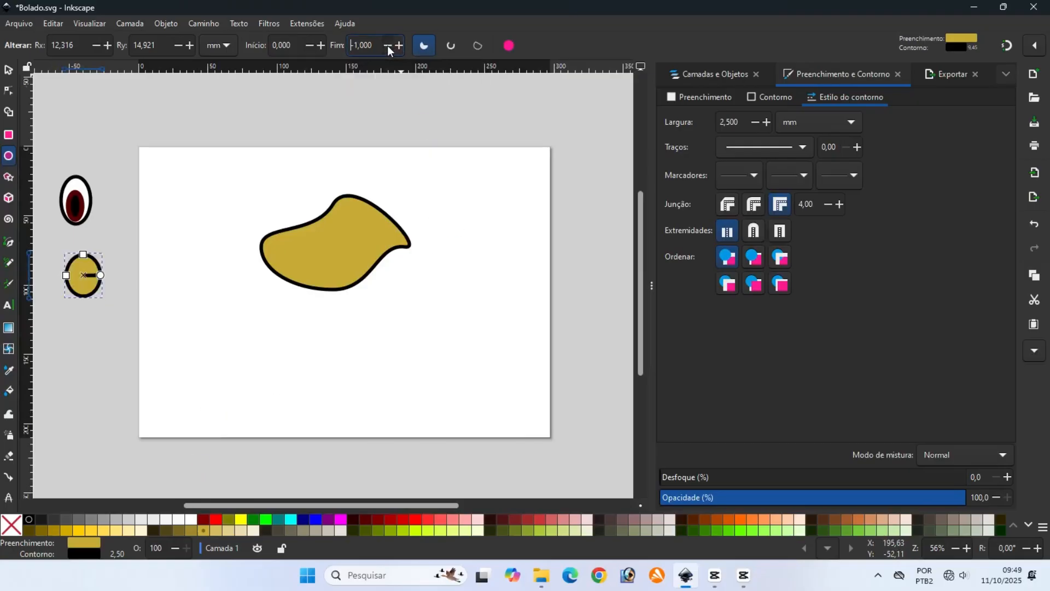
click(453, 44)
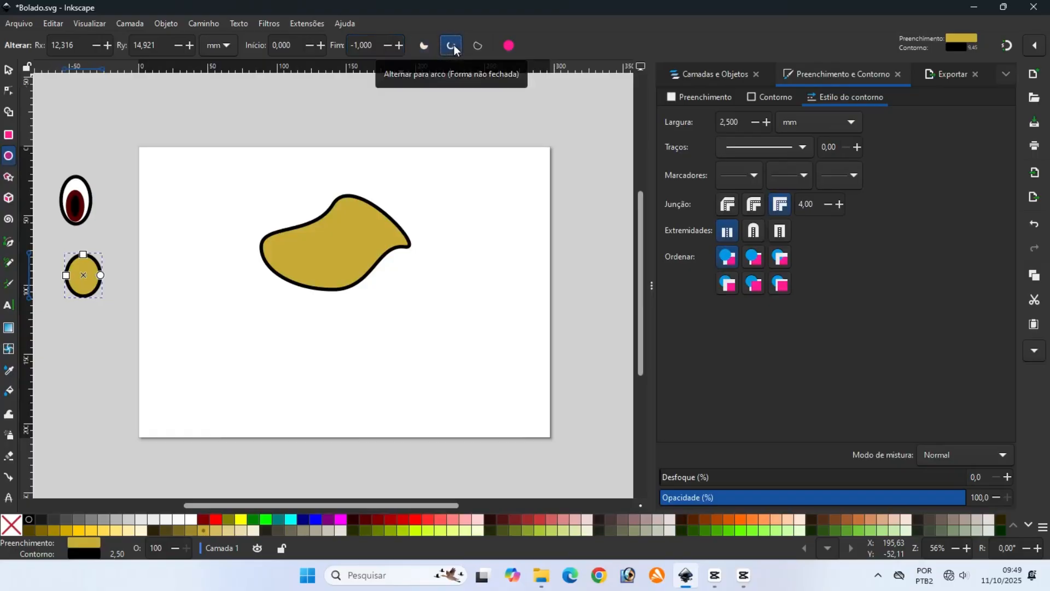
click(471, 46)
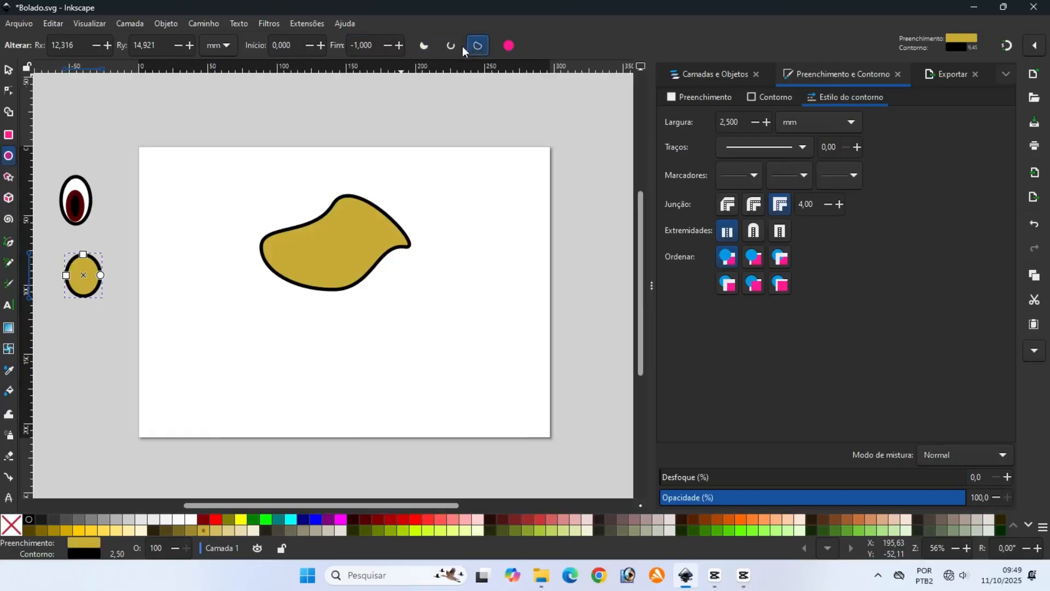
click(456, 46)
drag(390, 45, 392, 45)
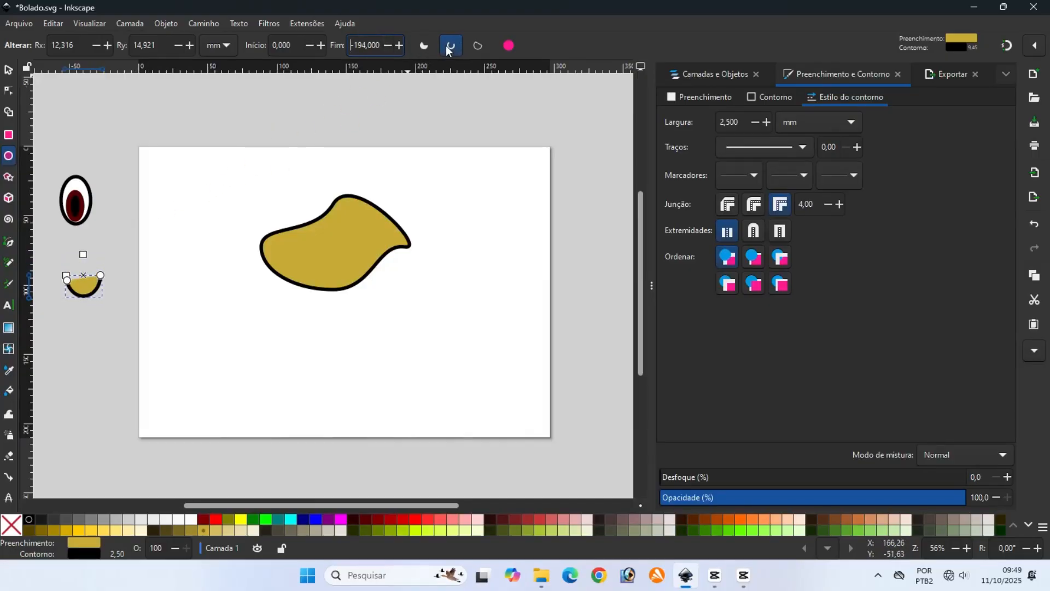
drag(387, 45, 387, 45)
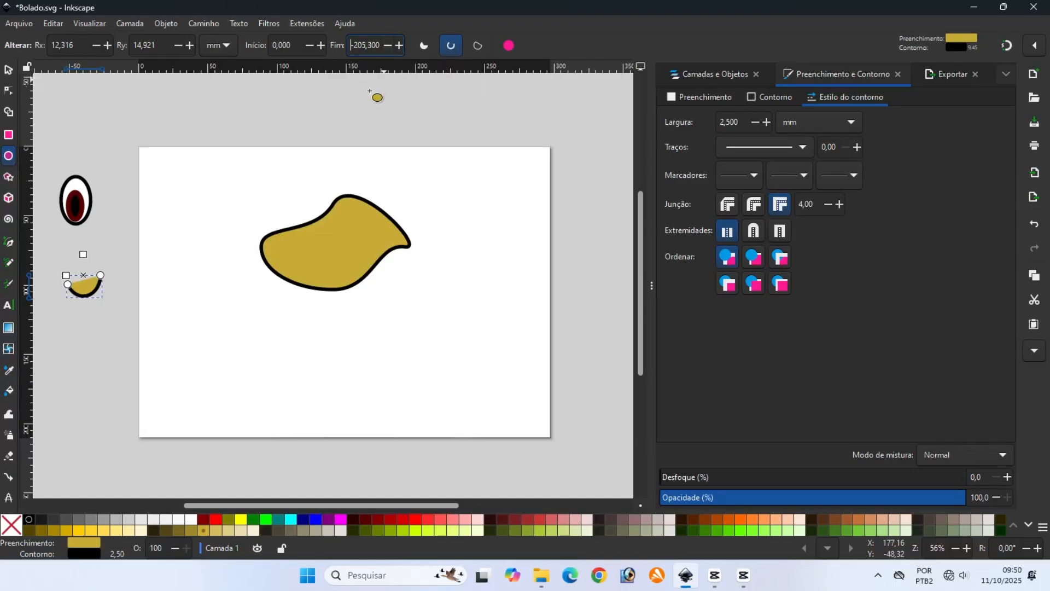
Move the arc over the top of the eye, tilt it counter-clockwise and enlarge it to about 31.6 by 21.8 mm
click(8, 69)
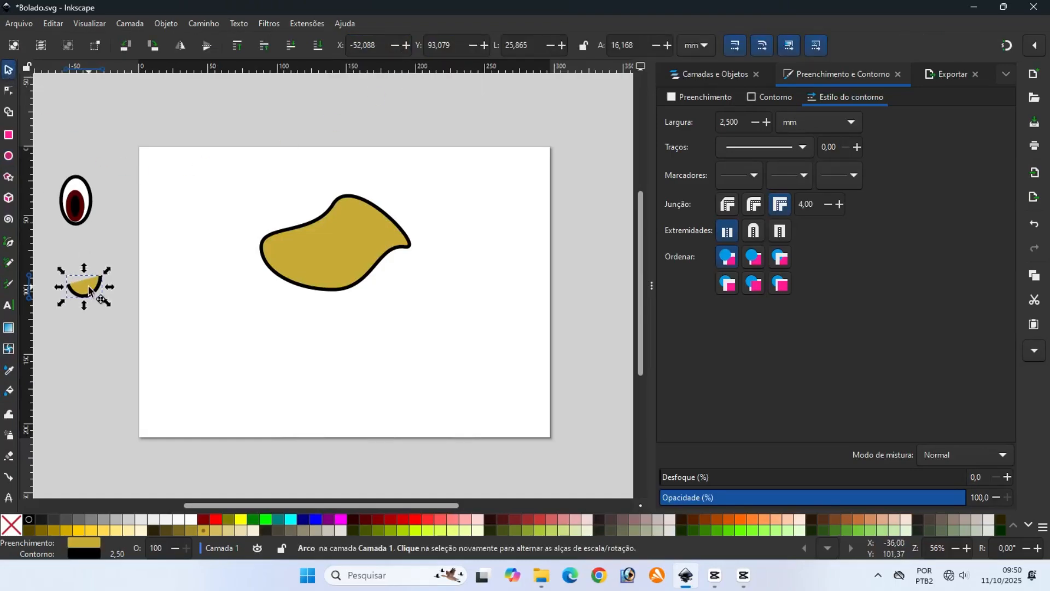
drag(91, 289, 79, 185)
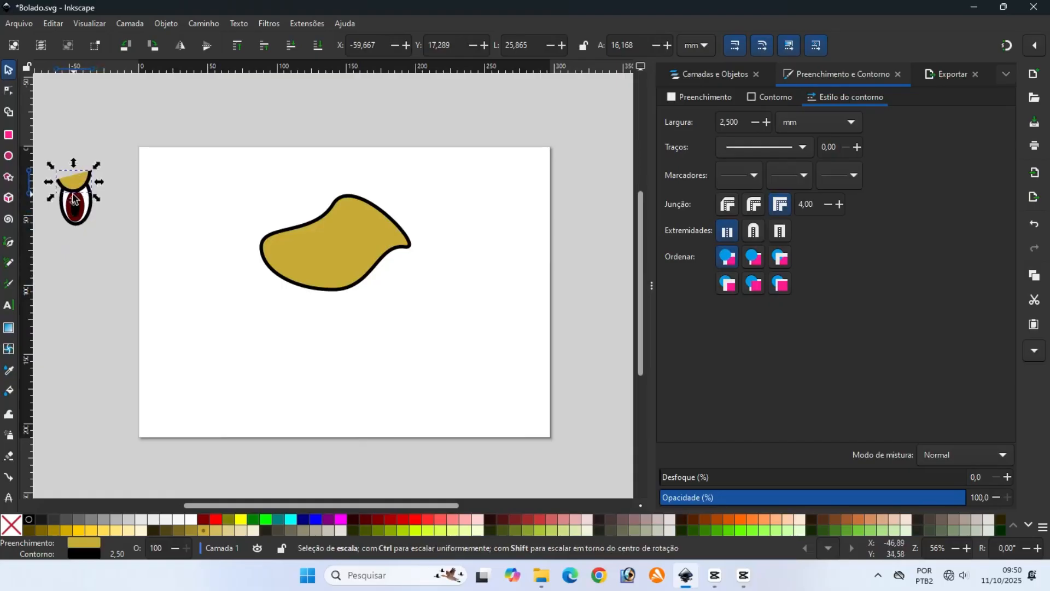
drag(77, 184, 94, 159)
click(80, 182)
click(89, 176)
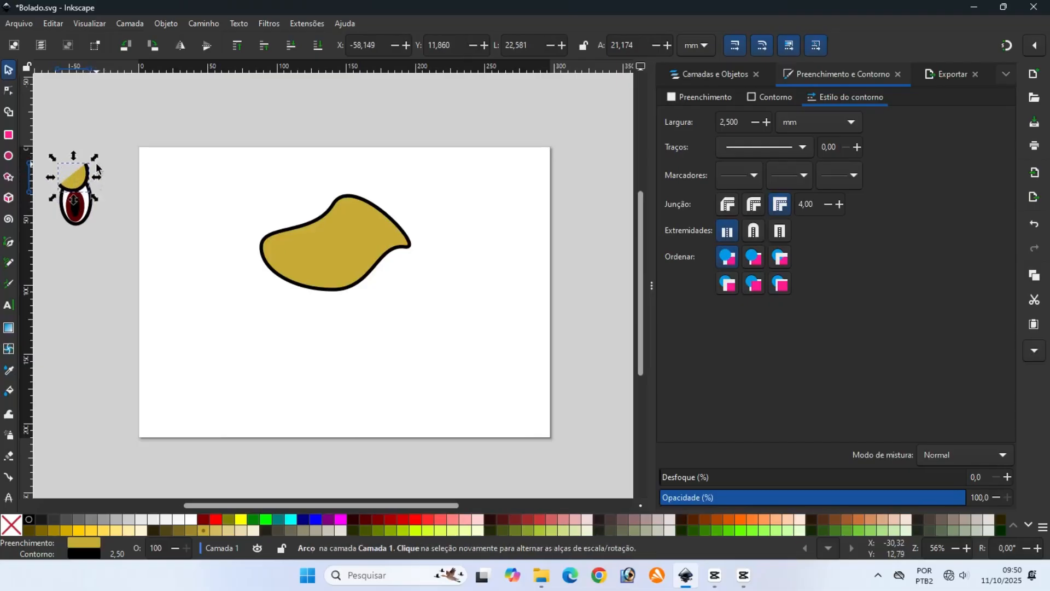
drag(92, 159, 85, 184)
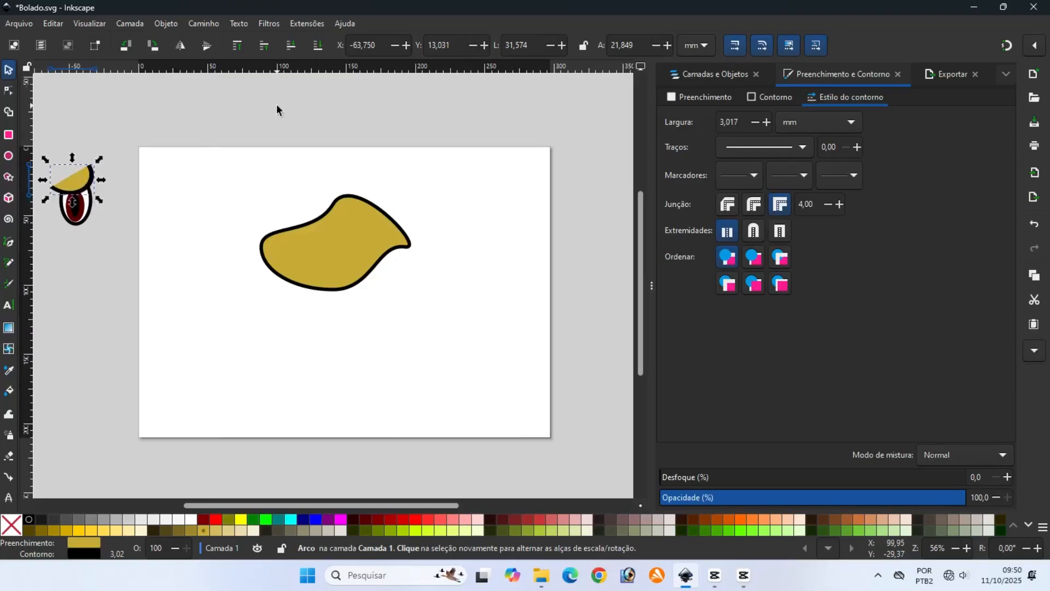
Narrow the arc to about 19.4 mm and place it over the eye's upper-left edge as an eyelid
click(472, 48)
click(473, 48)
click(472, 49)
click(550, 49)
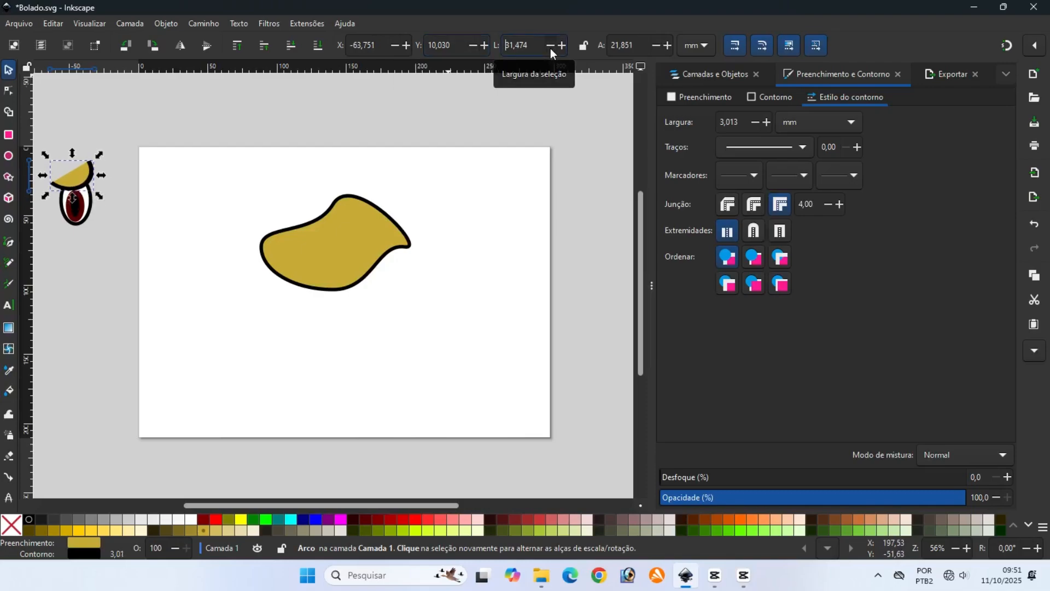
click(550, 48)
click(550, 48)
click(550, 48)
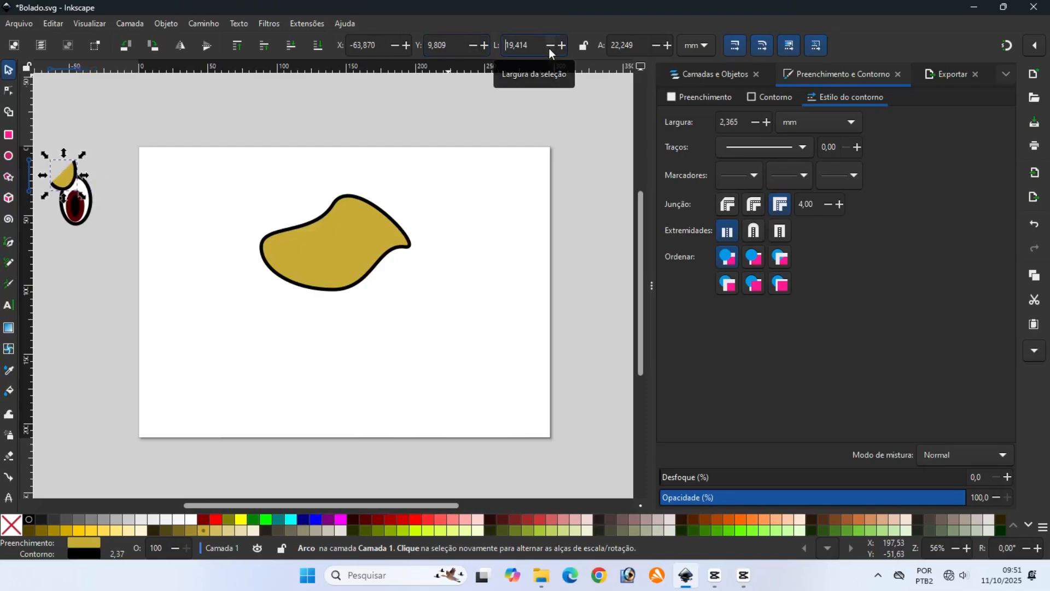
drag(68, 182, 68, 191)
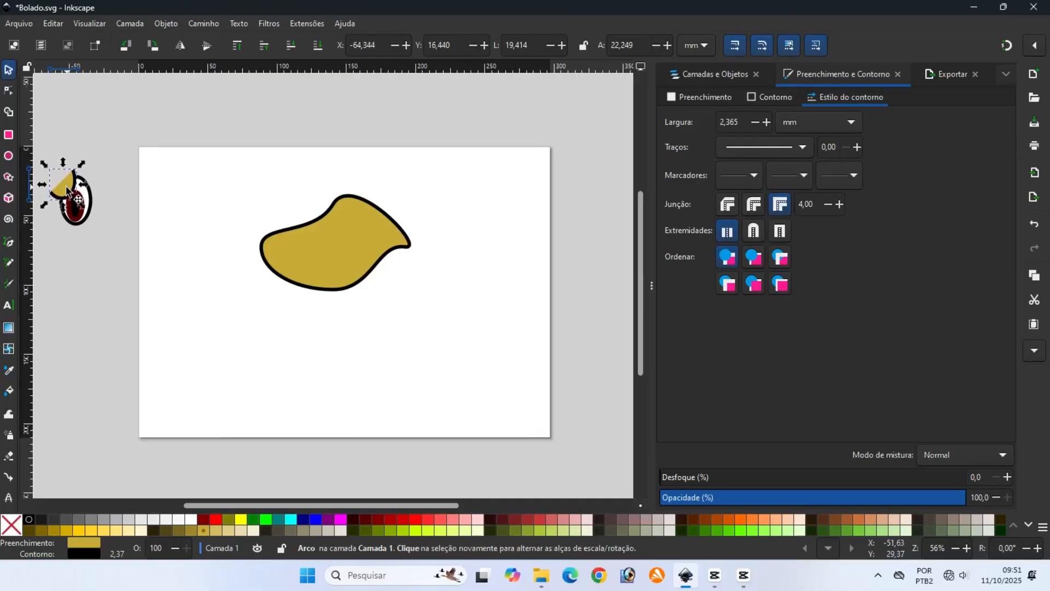
Paste a copy of the grouped eye to the right of the original and enlarge it to about 26.3 by 40.4 mm
click(116, 179)
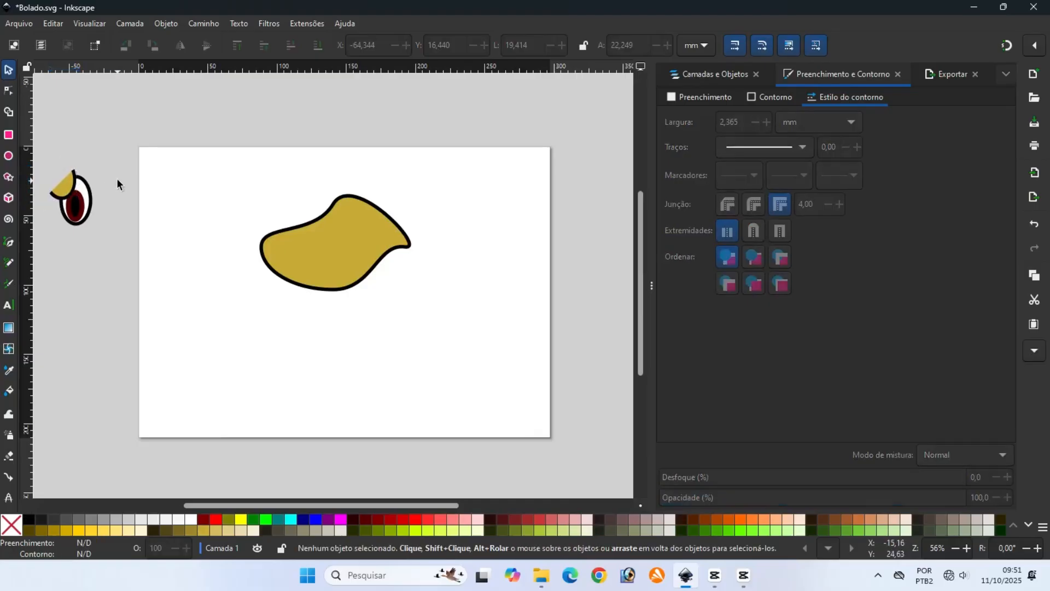
click(77, 210)
right_click(77, 211)
click(113, 64)
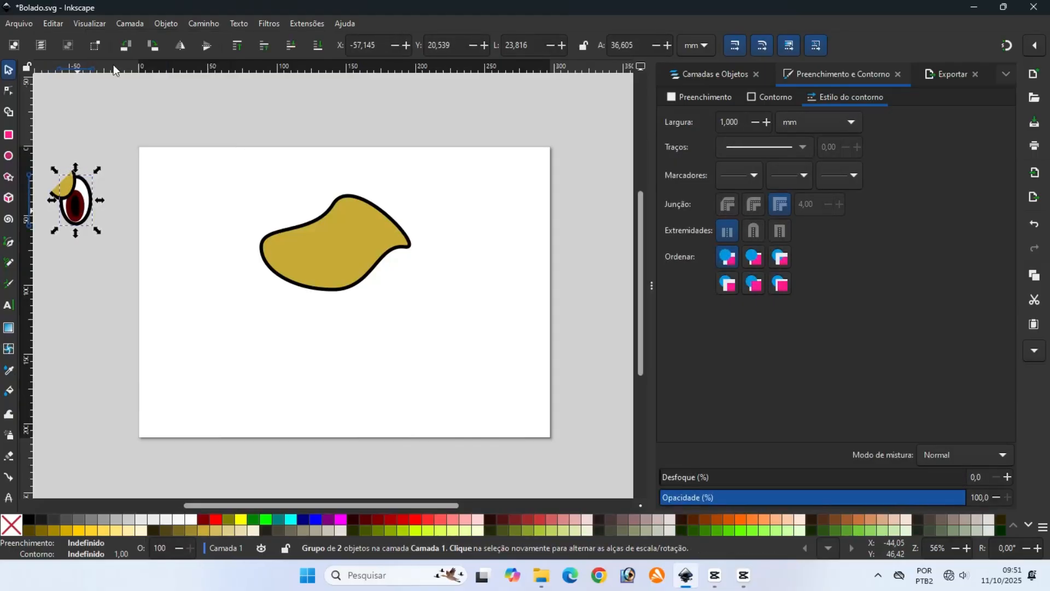
right_click(110, 188)
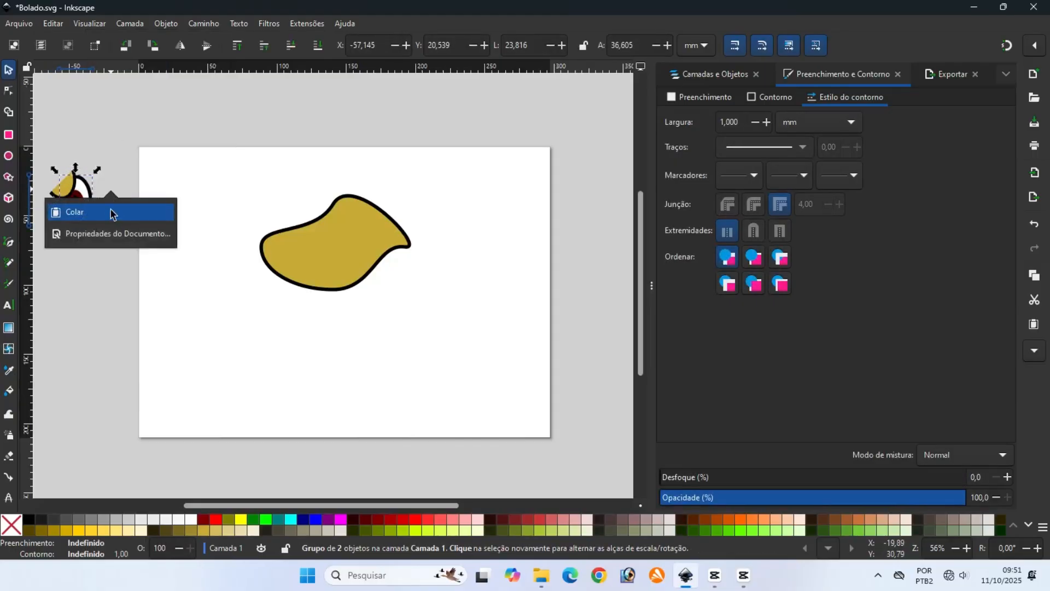
click(110, 212)
drag(328, 289, 140, 237)
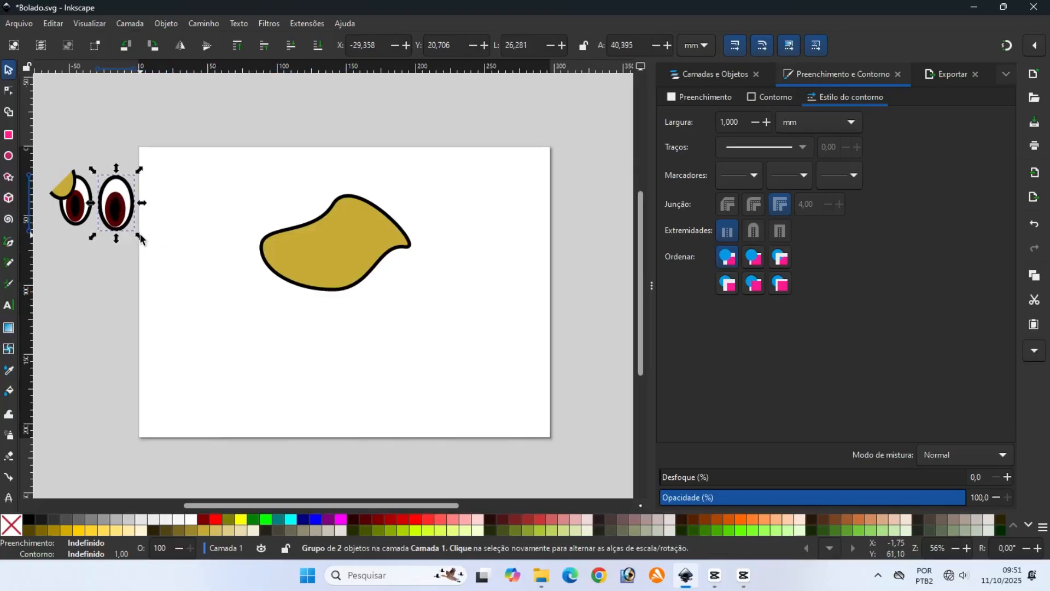
click(97, 252)
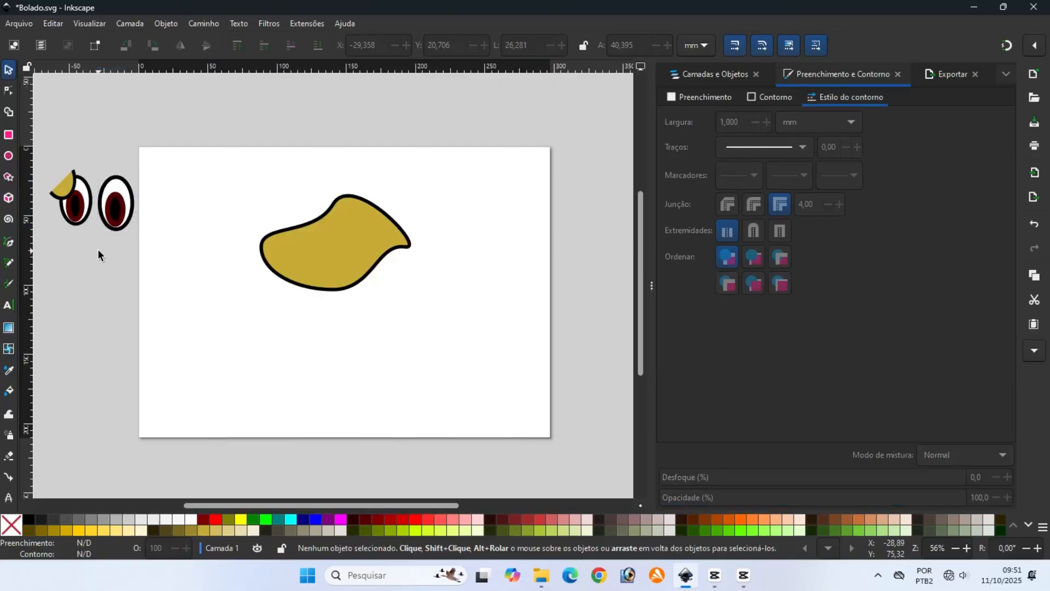
Copy the eyelid, mirror the copy horizontally, enlarge it to about 21.1 by 24.1 mm and place it over the right eye's upper-right edge
right_click(68, 192)
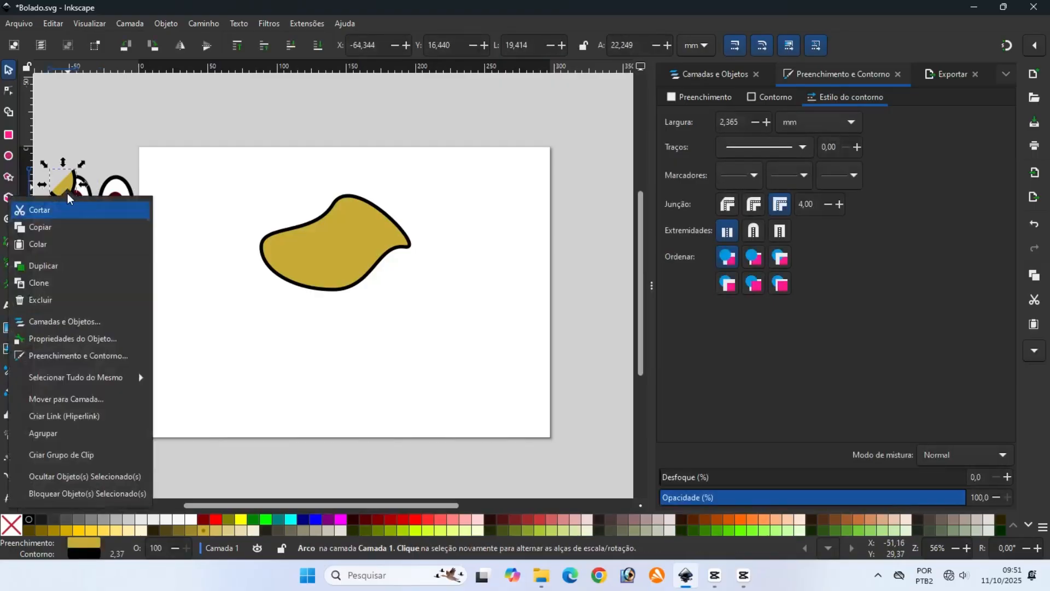
click(67, 226)
right_click(80, 251)
click(80, 276)
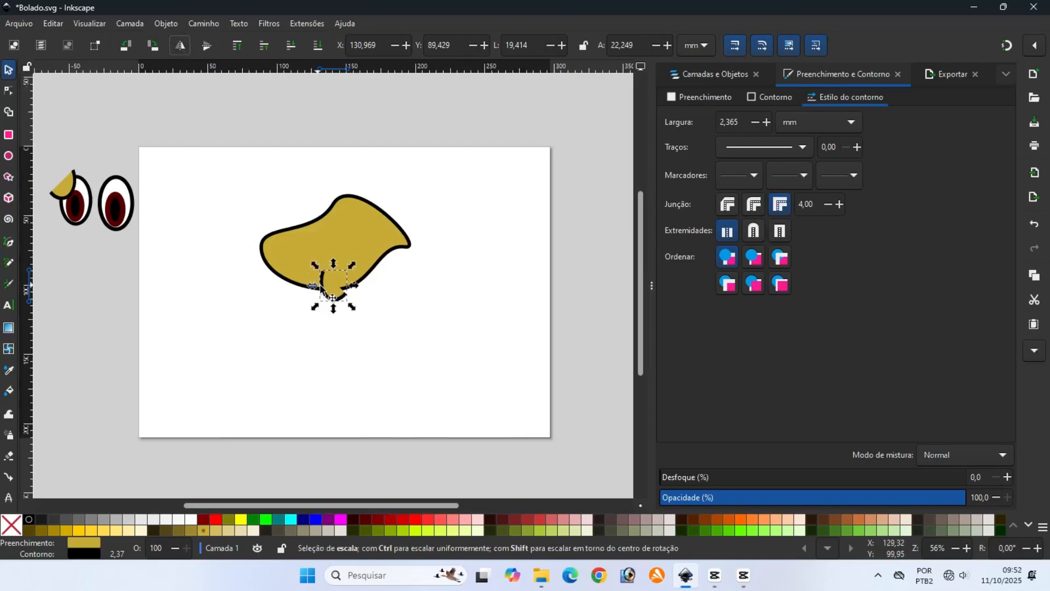
drag(326, 292, 152, 214)
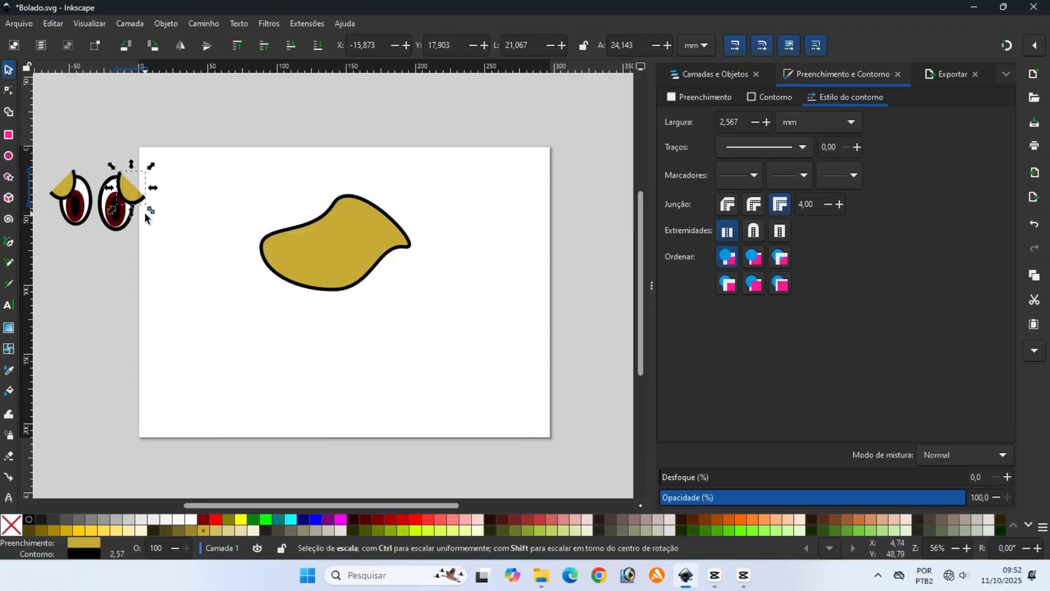
click(73, 233)
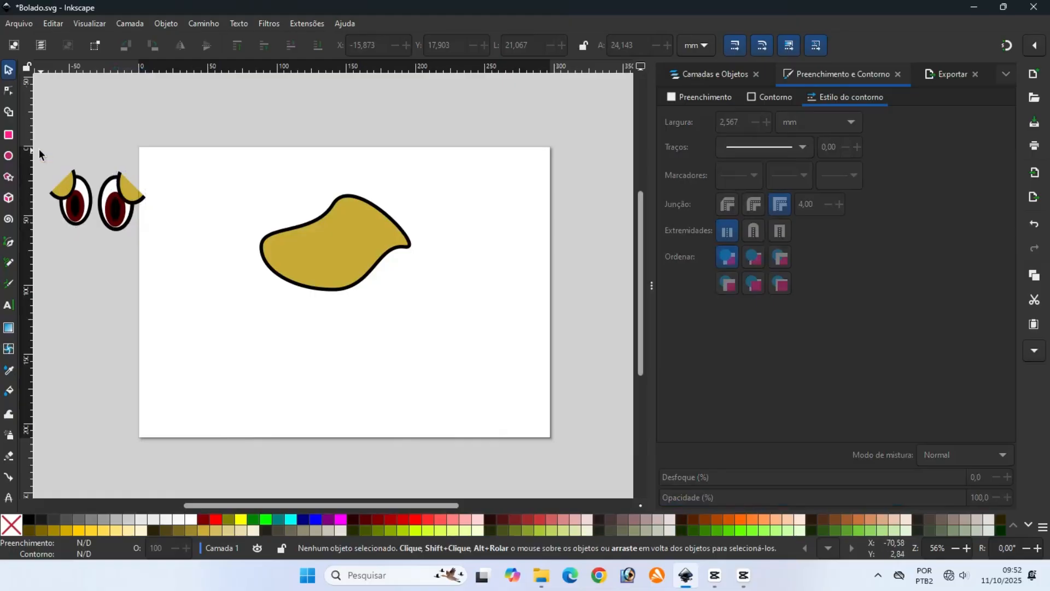
Group both eyes with their eyelids and shift the group slightly down and to the right
drag(37, 150, 149, 248)
click(172, 26)
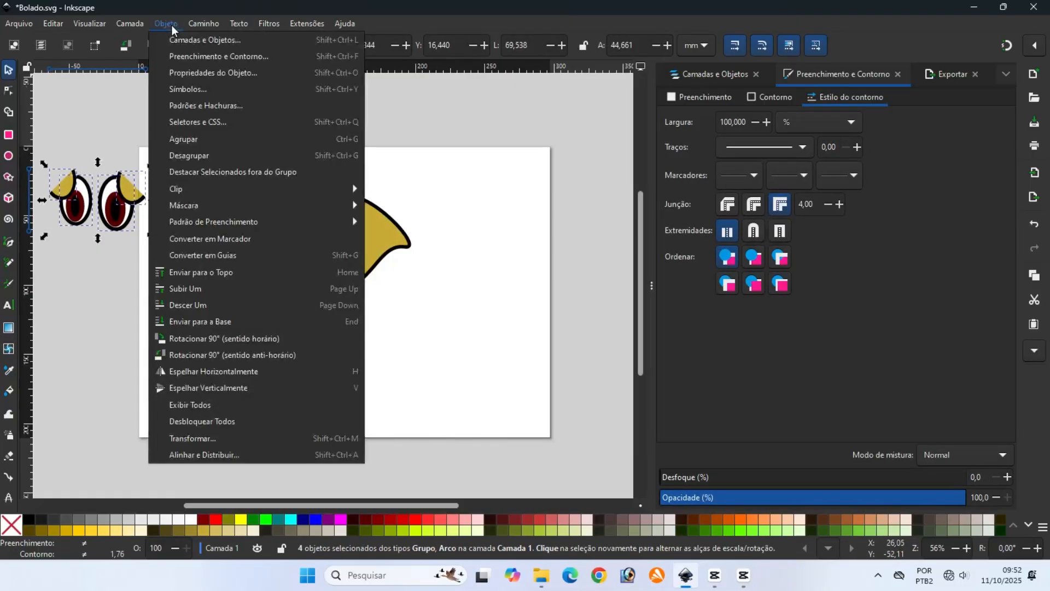
click(183, 139)
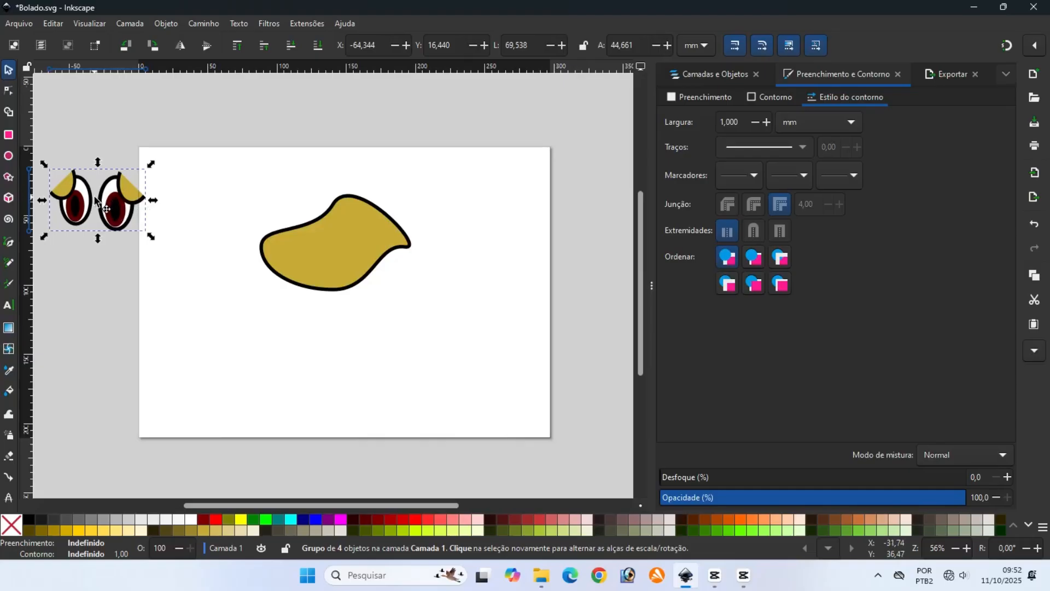
drag(96, 201, 114, 218)
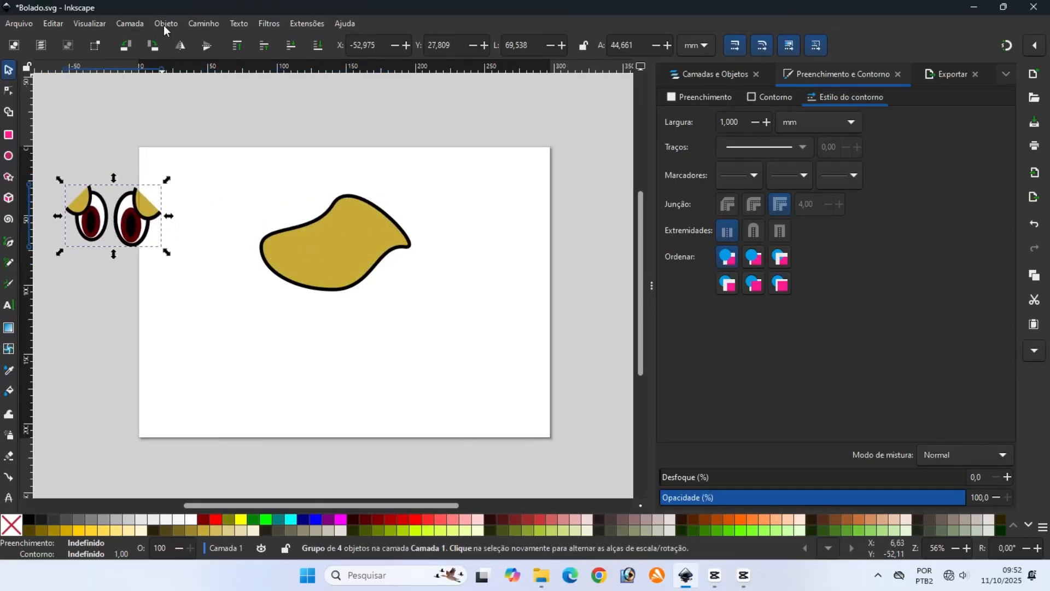
Ungroup the eyes, then rotate the left eyelid so its curve faces up and place it under the left eye
click(164, 26)
click(182, 156)
click(115, 155)
click(84, 210)
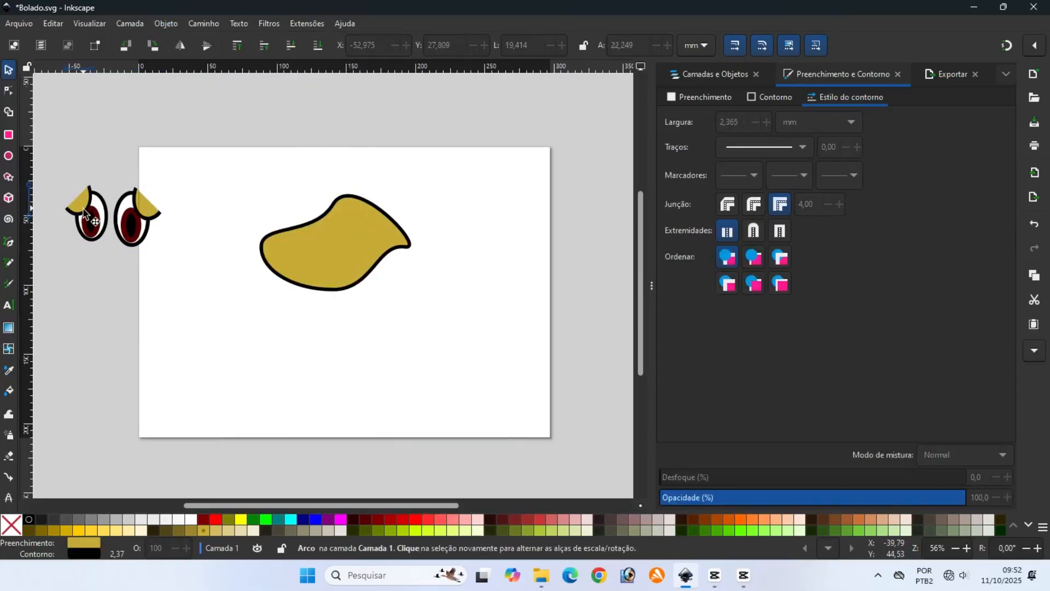
drag(84, 211, 122, 288)
click(79, 251)
drag(86, 241, 82, 237)
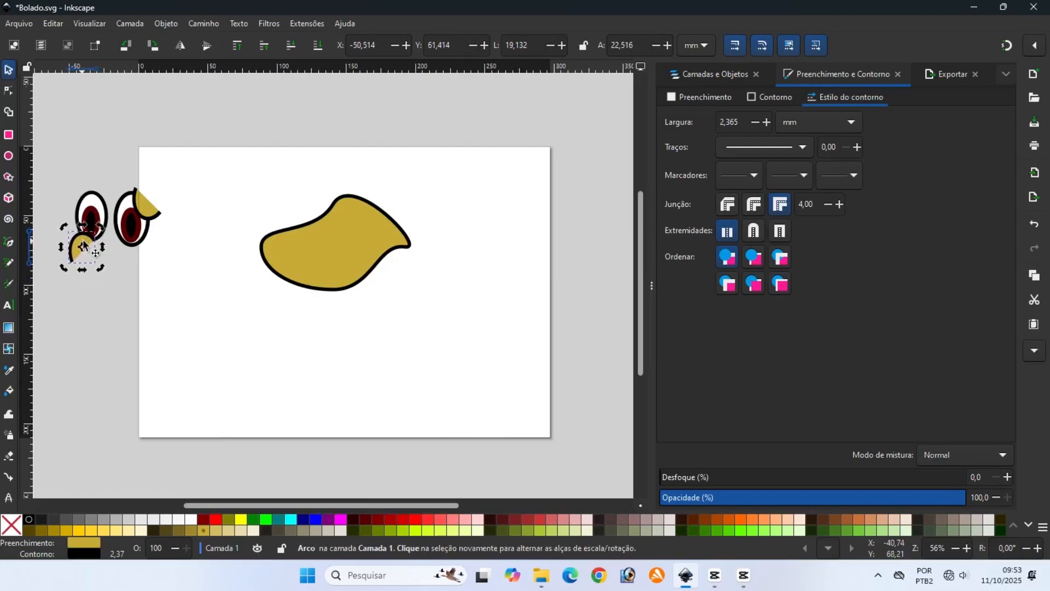
Rotate the right eyelid so its curve faces up and move it below the right eye
click(145, 216)
click(143, 192)
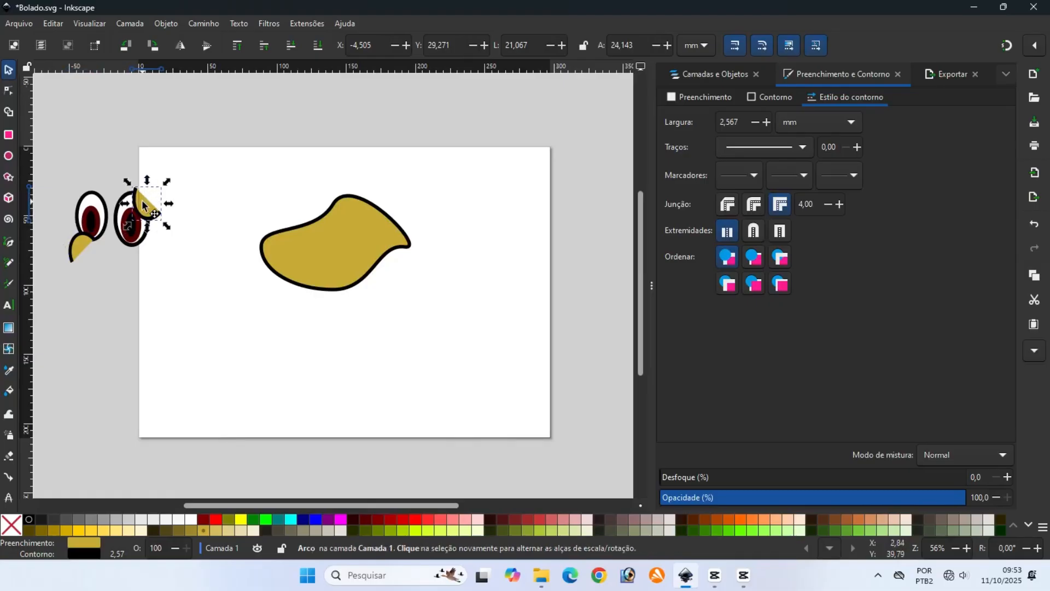
drag(165, 182, 94, 264)
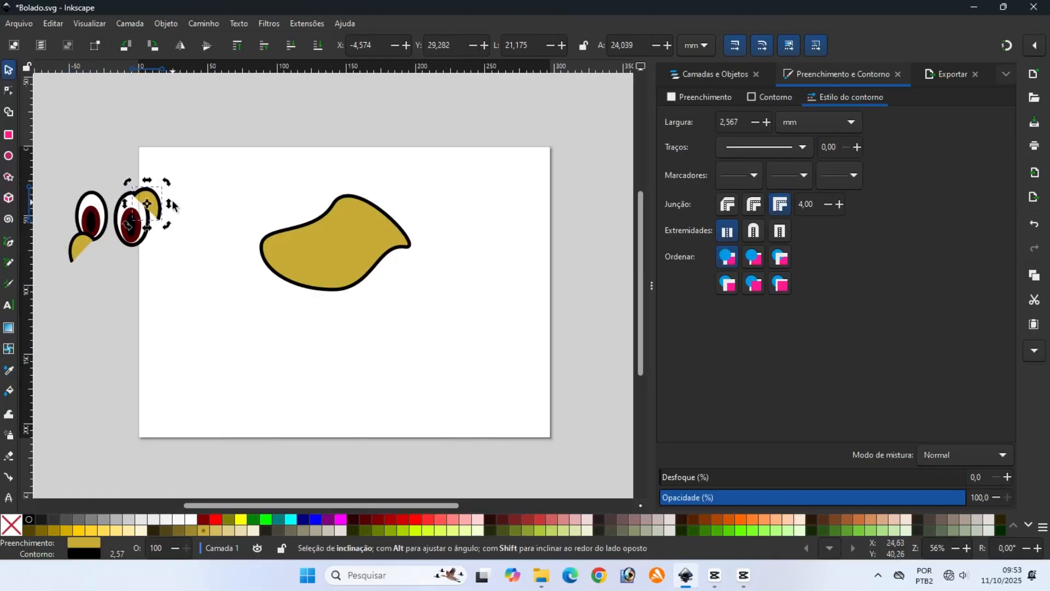
drag(155, 195, 158, 246)
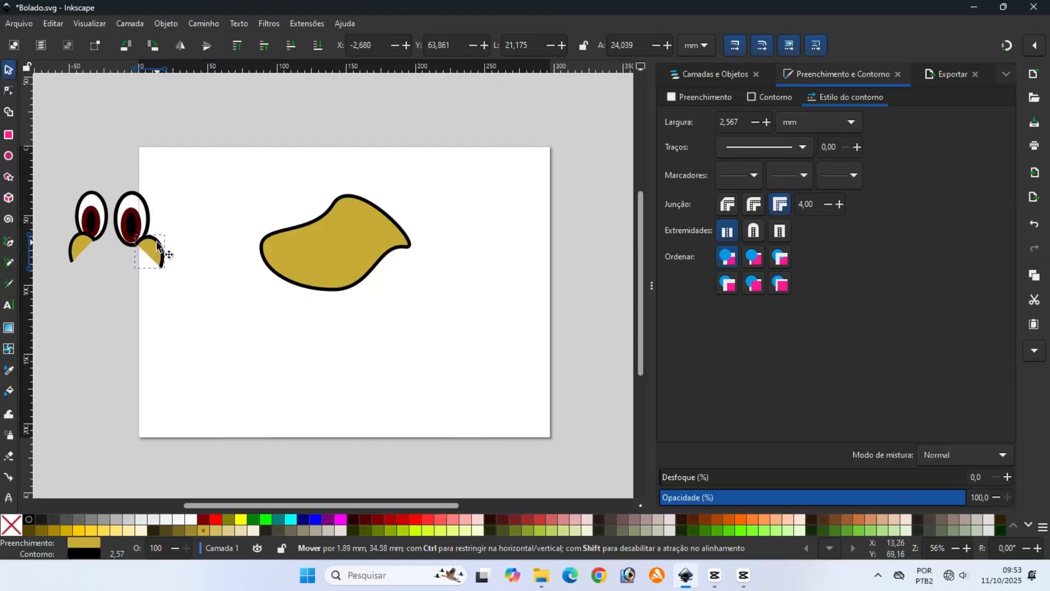
Rotate the right lower lid further clockwise until its straight edge is nearly vertical, keeping it below the right eye
click(161, 265)
click(162, 266)
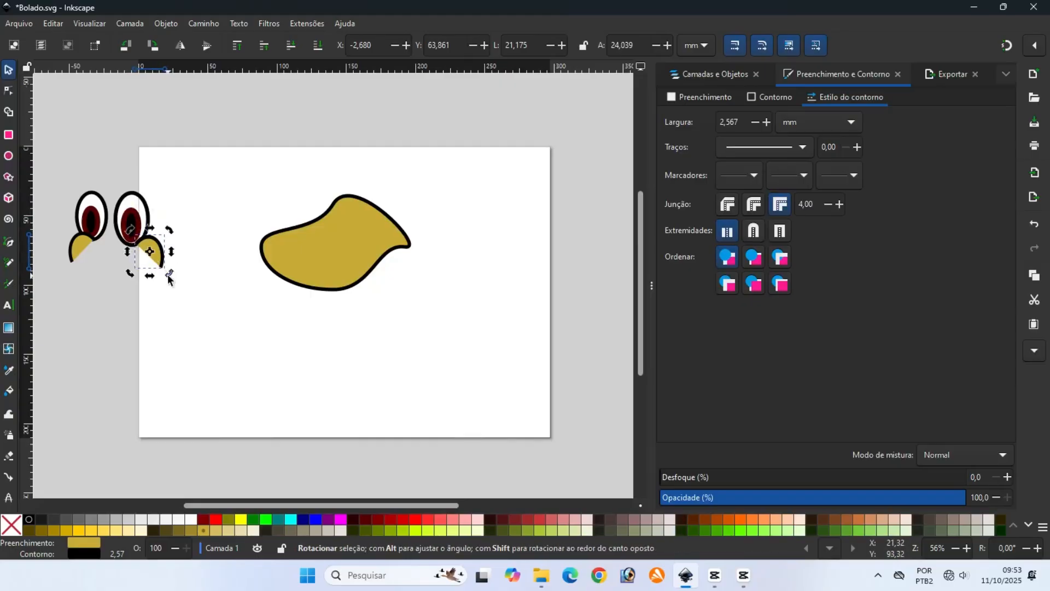
drag(166, 277, 153, 258)
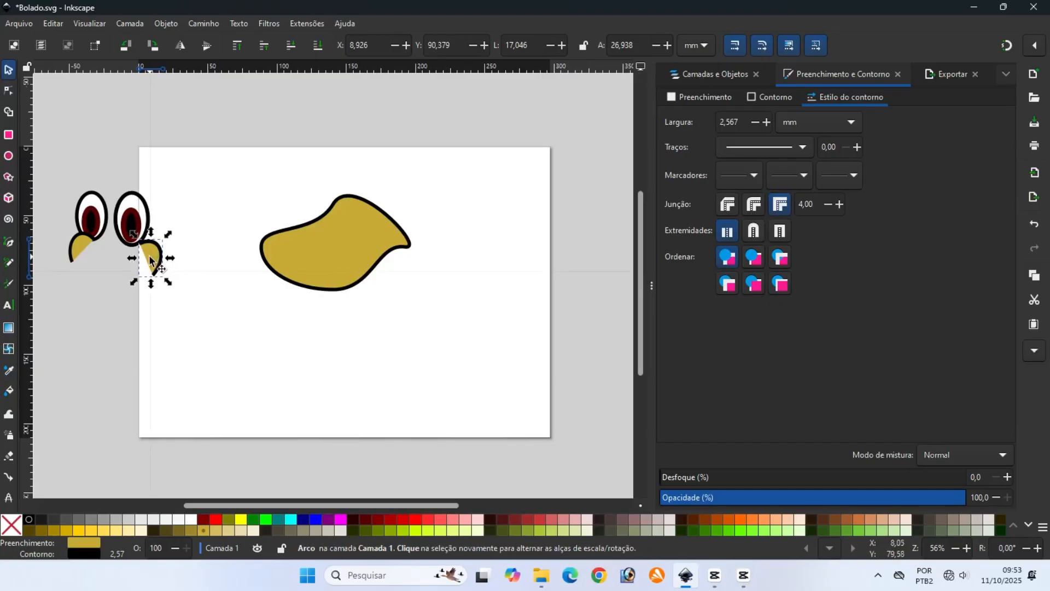
click(148, 257)
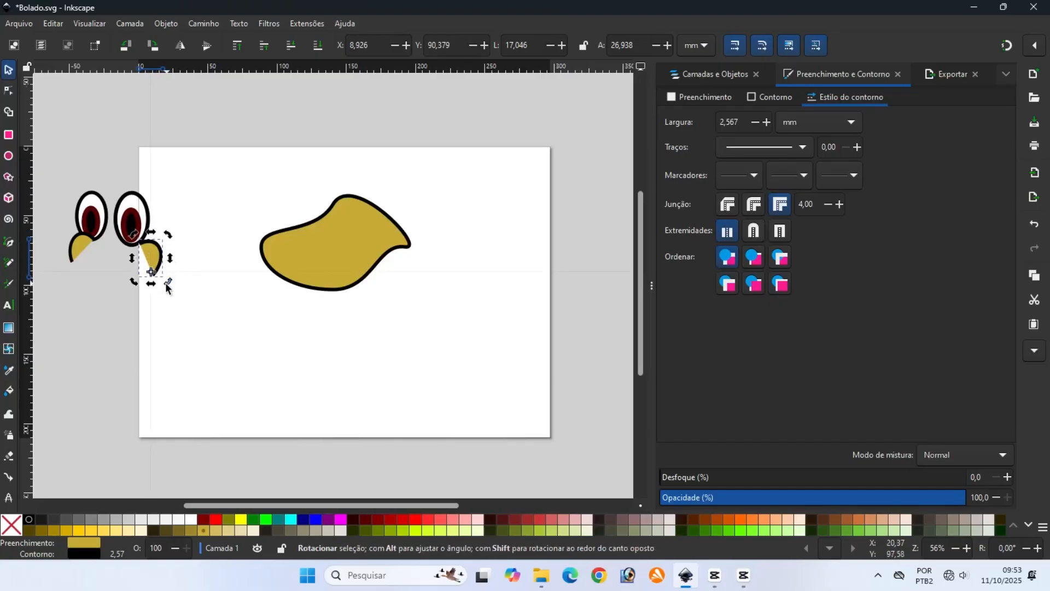
drag(167, 284, 144, 250)
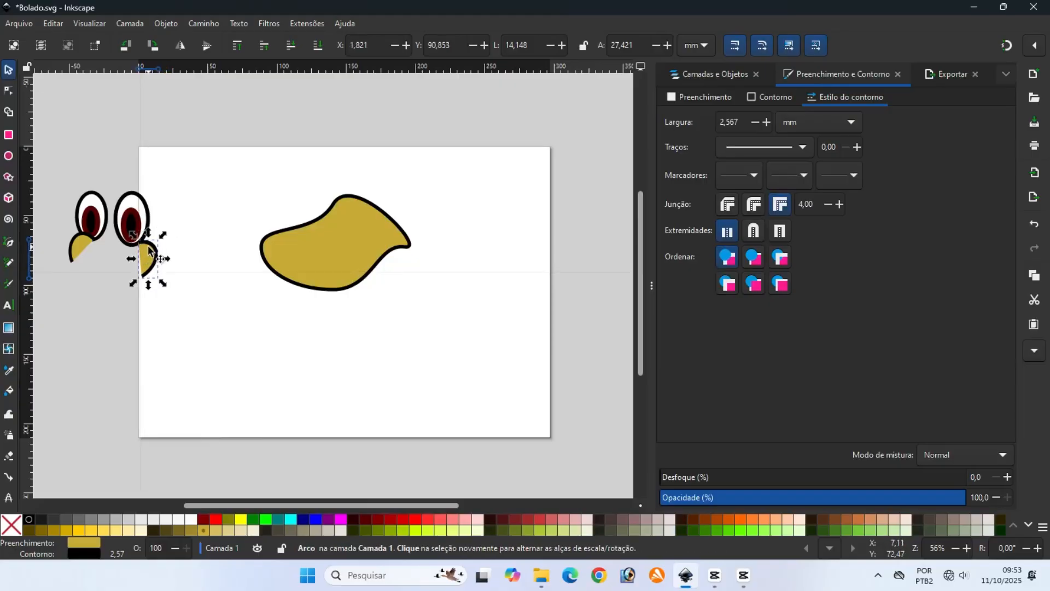
Shrink the right lower lid's height to about 24.5 mm, rotate it counter-clockwise and fit it against the right eye's lower edge
drag(148, 285, 148, 281)
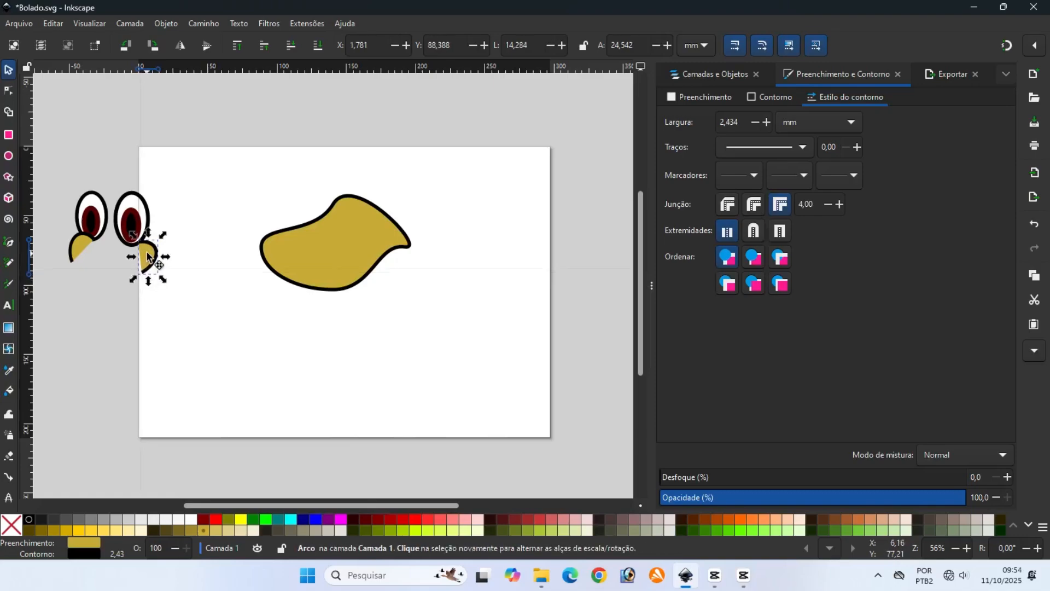
click(147, 255)
click(148, 255)
drag(162, 275, 150, 249)
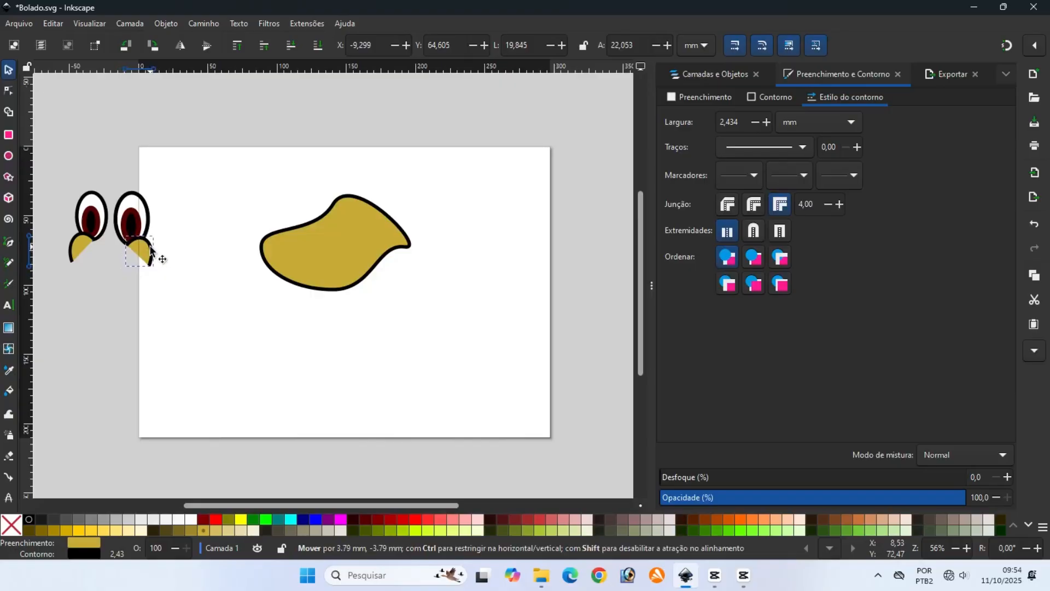
Nudge the right lower lid against its eye, then shrink the left lower lid's height to about 19 mm and fit it under the left eye
drag(150, 249, 151, 249)
click(90, 265)
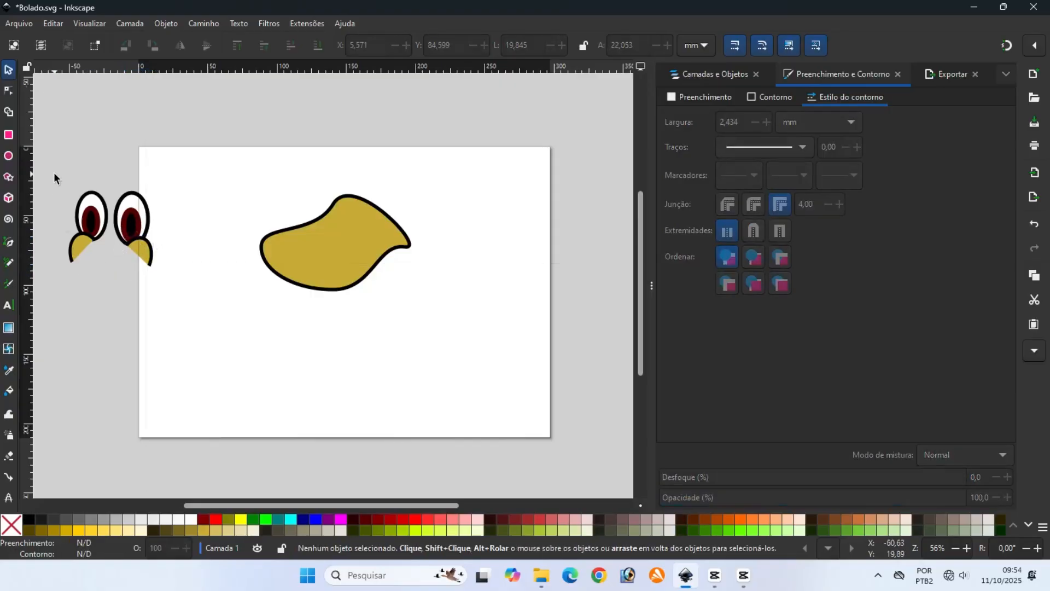
click(77, 251)
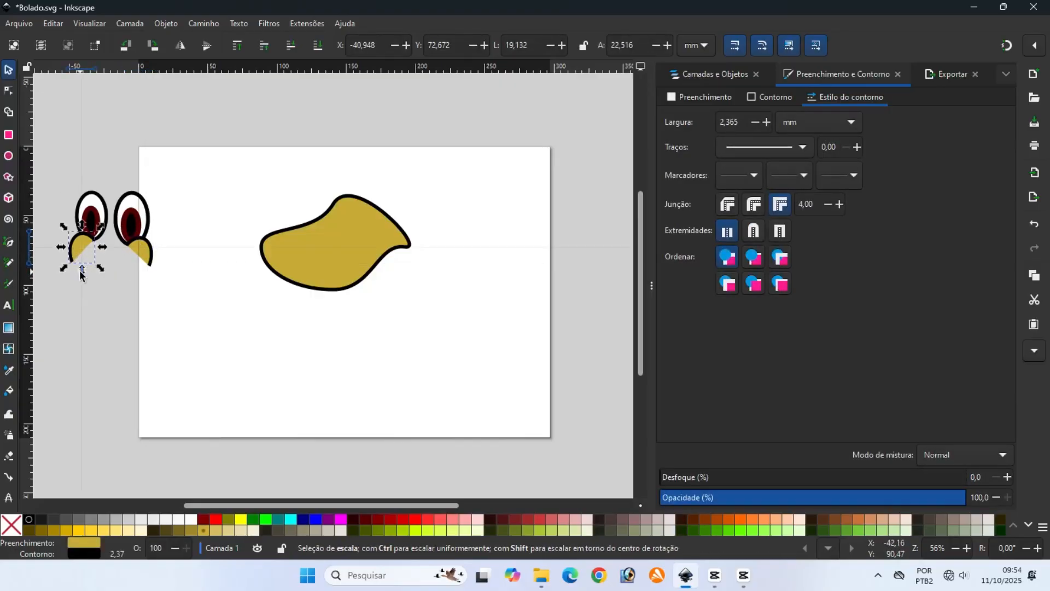
drag(80, 273, 83, 265)
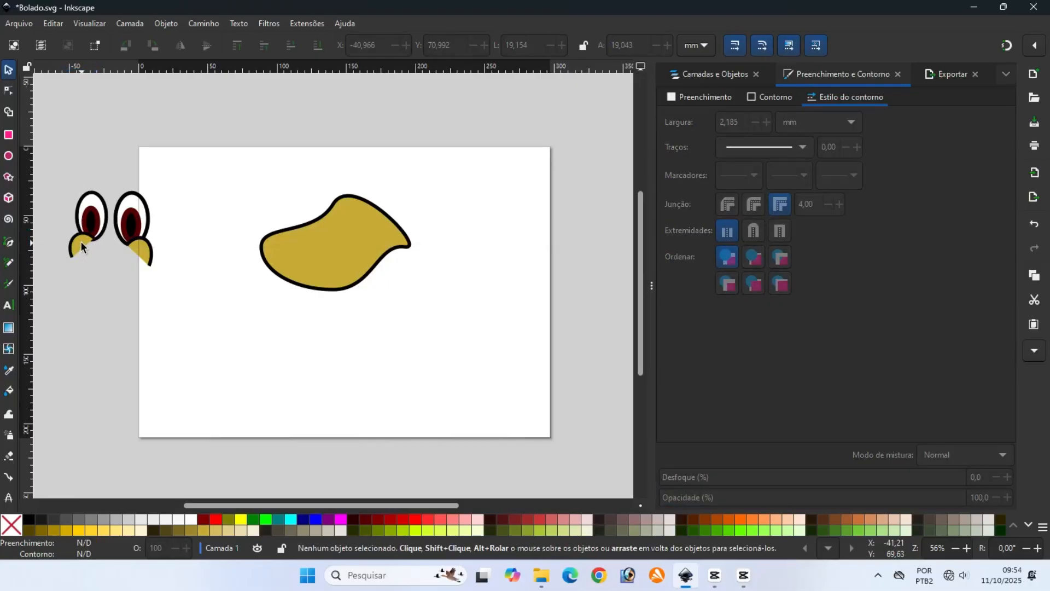
drag(80, 241, 77, 245)
click(76, 288)
Group both eyes with their lower lids, place the group over the mustard shape and tilt it clockwise
drag(61, 169, 155, 286)
click(157, 22)
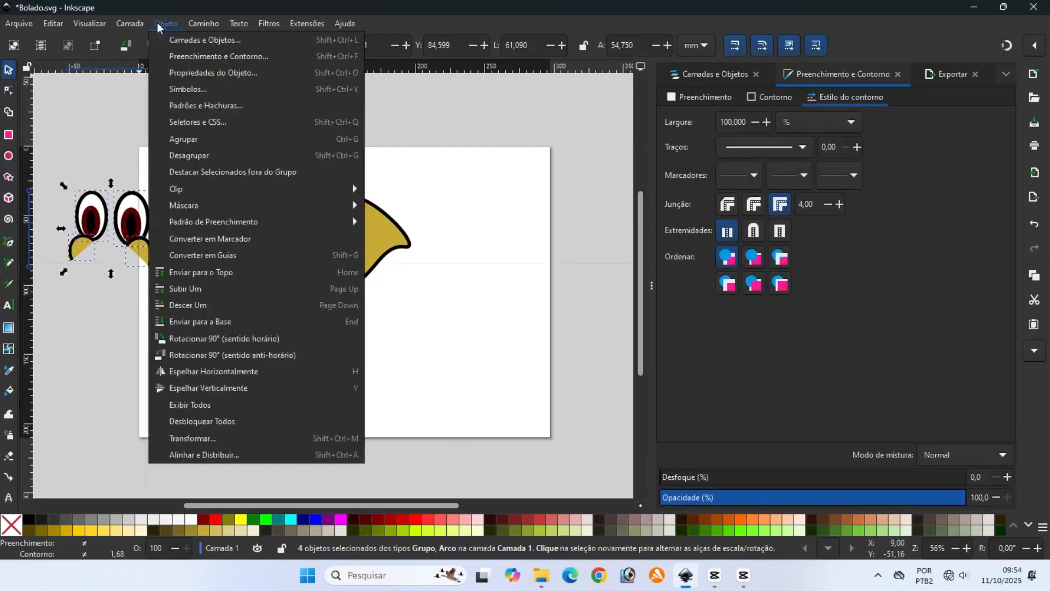
click(177, 138)
drag(135, 226, 357, 207)
click(357, 206)
drag(381, 170, 366, 214)
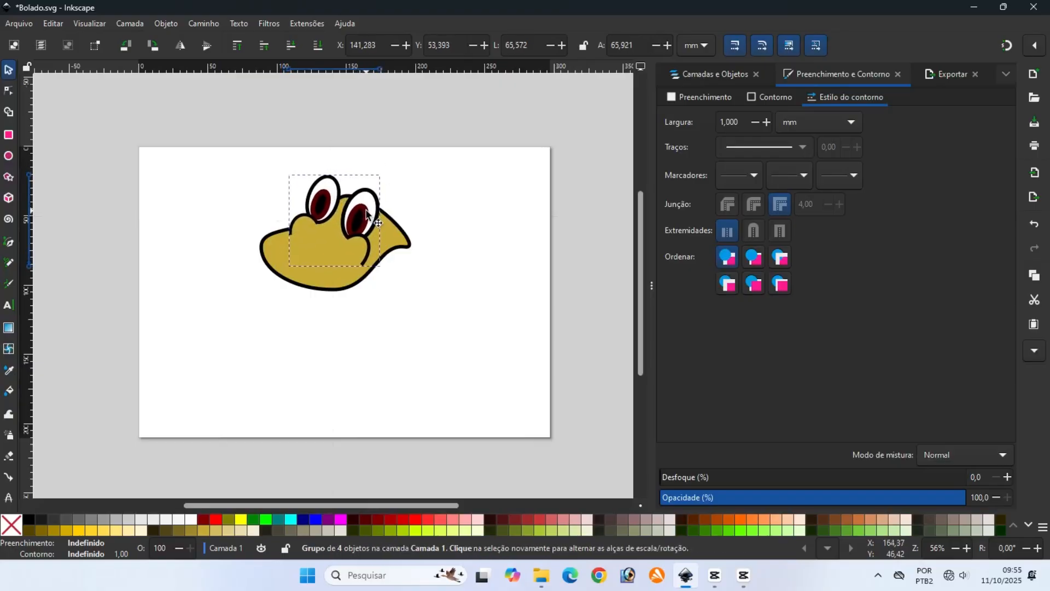
click(367, 213)
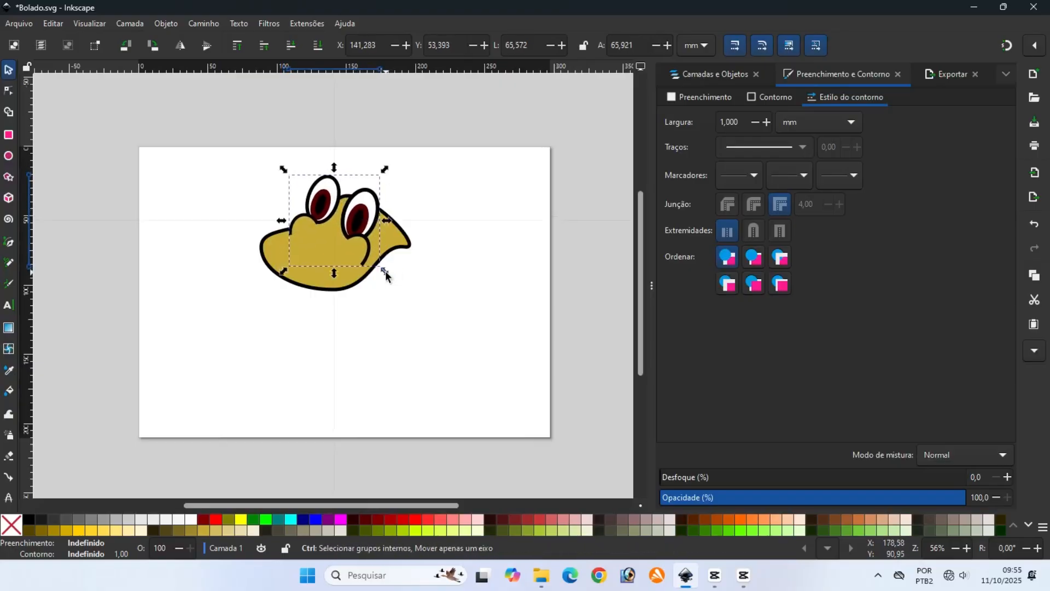
Reduce the eye group to about 56 mm wide with a gentler tilt and move it off the mustard shape to its left
drag(385, 274, 372, 256)
click(376, 226)
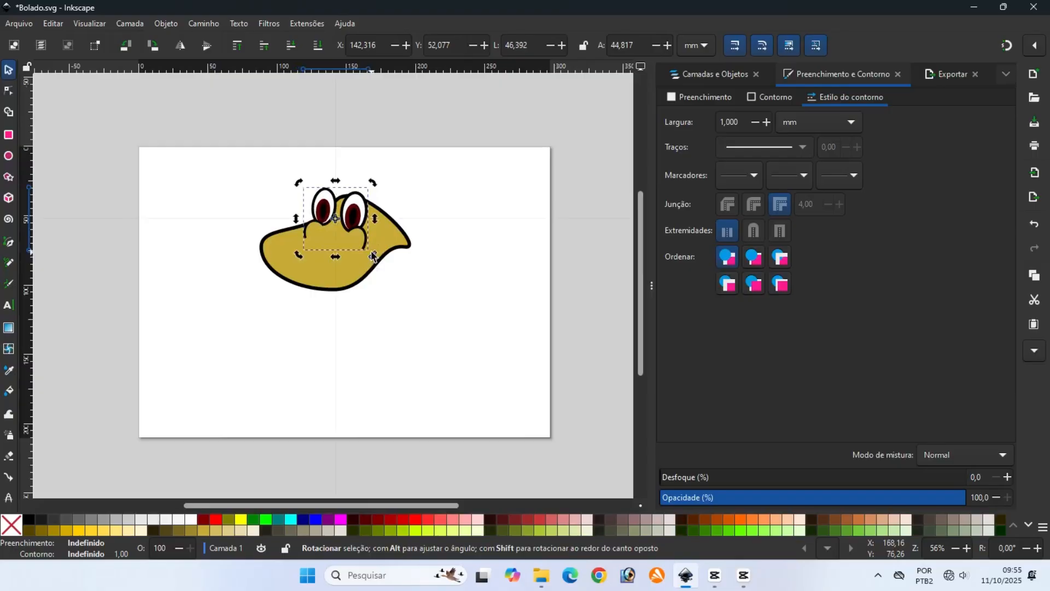
click(370, 255)
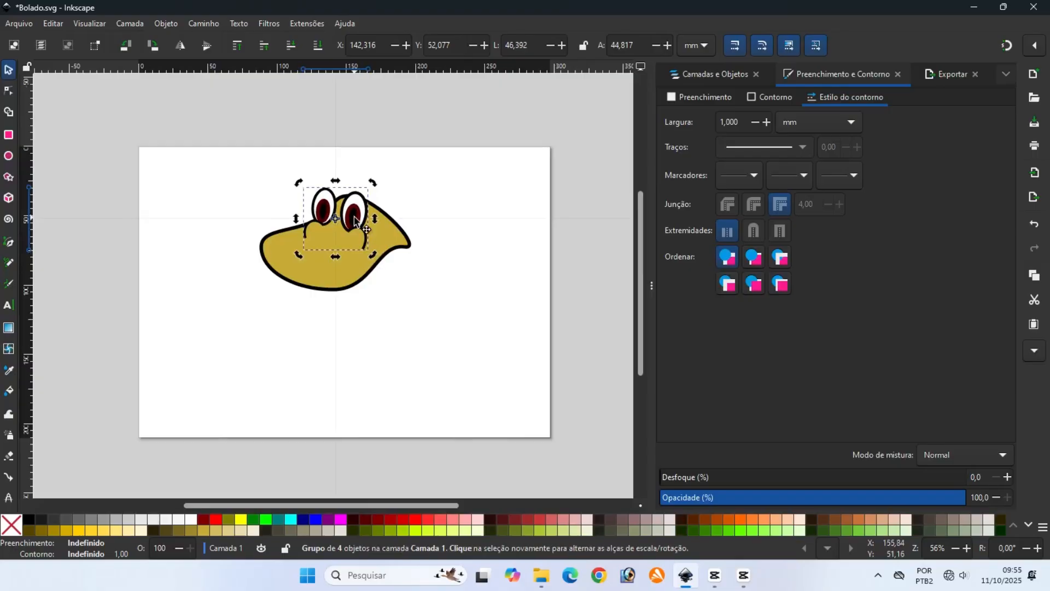
drag(370, 256, 200, 280)
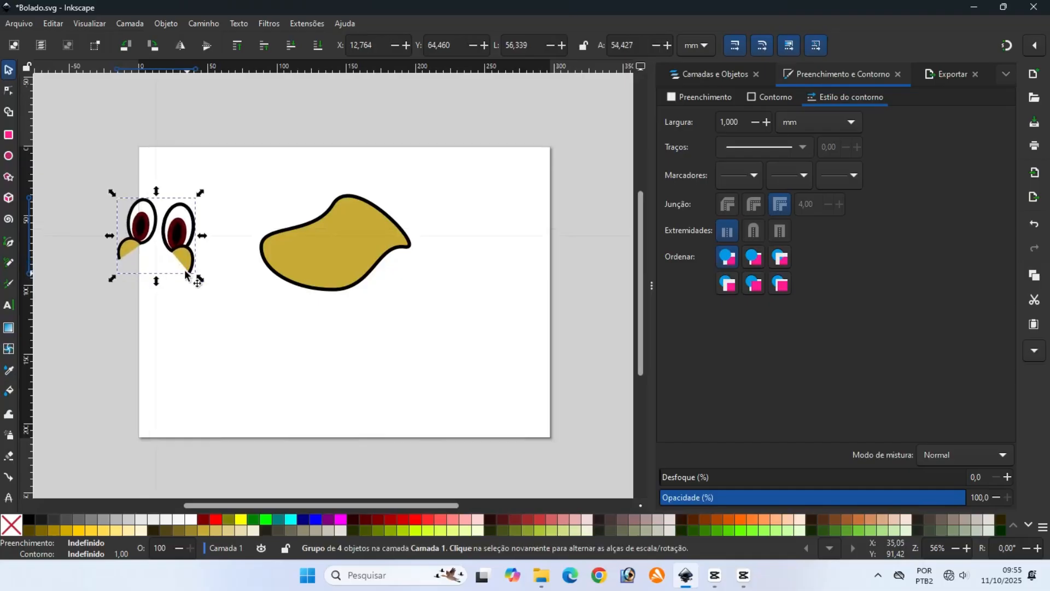
Ungroup the eyes and lids, then select only the left lower lid
click(164, 24)
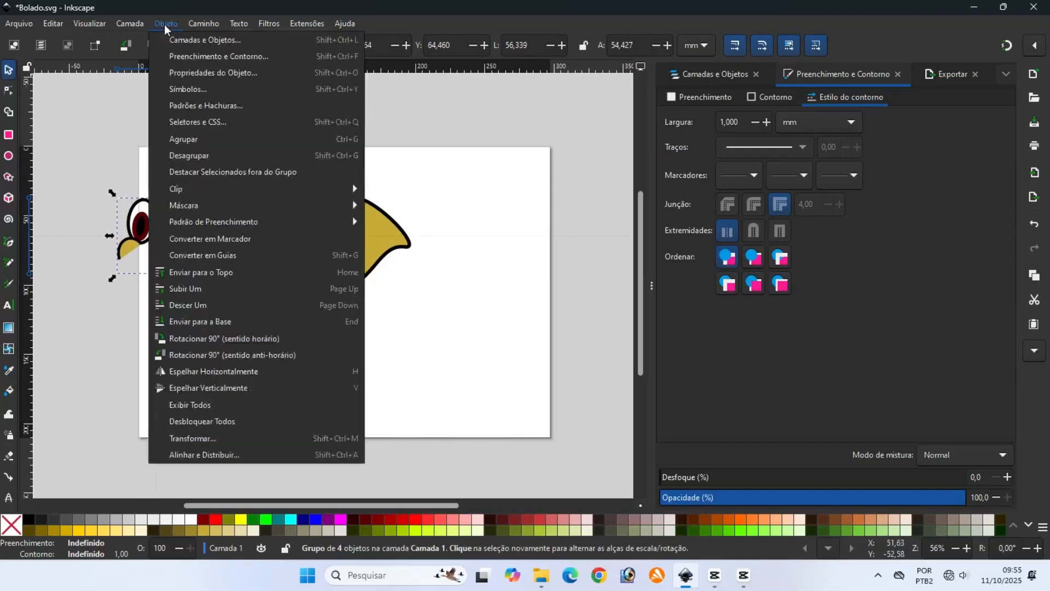
click(190, 157)
click(110, 159)
click(126, 248)
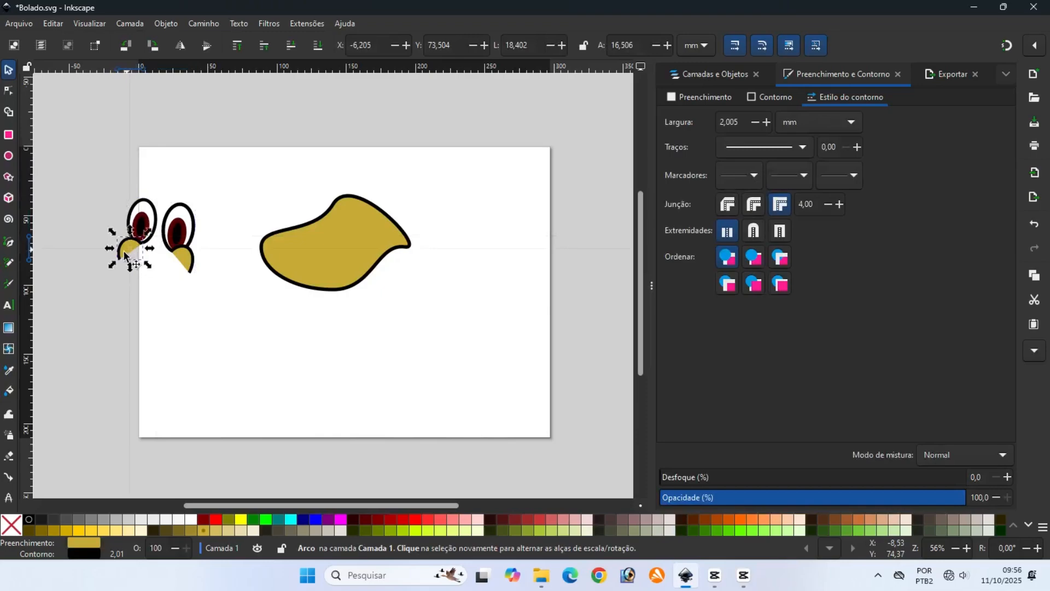
right_click(11, 525)
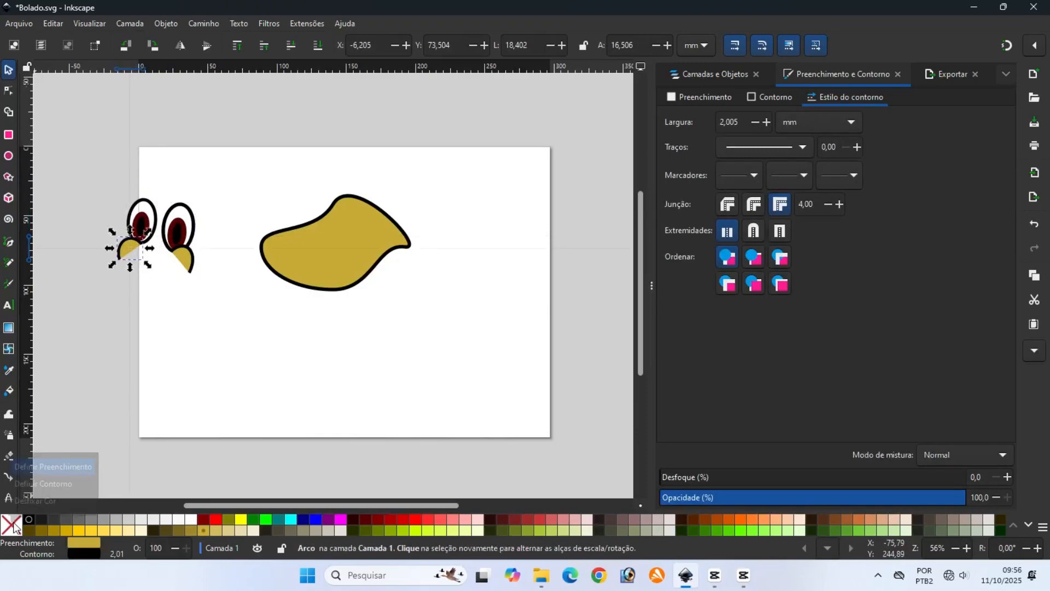
click(27, 475)
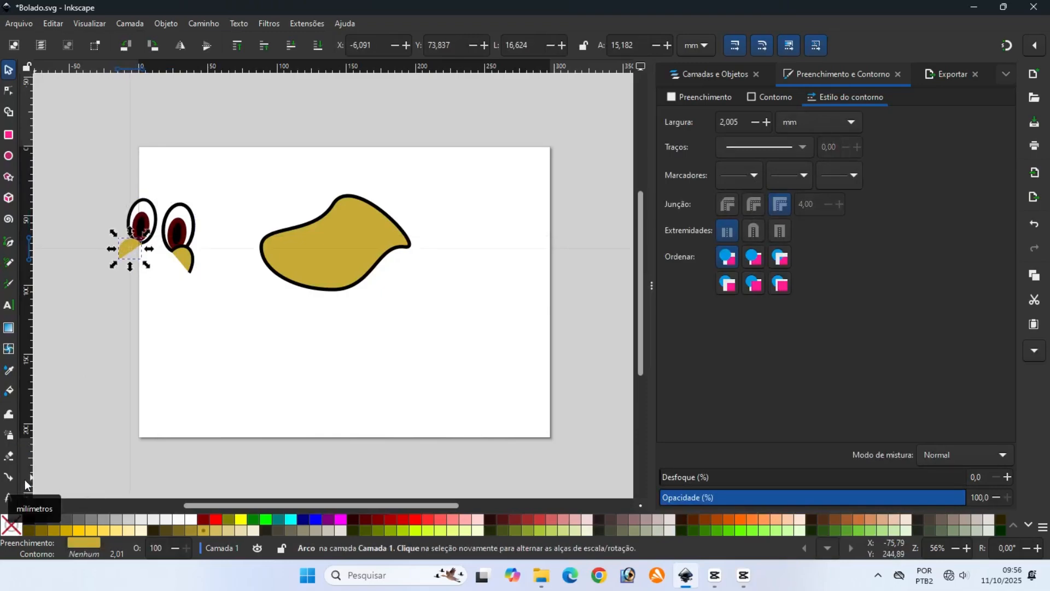
right_click(25, 520)
click(32, 475)
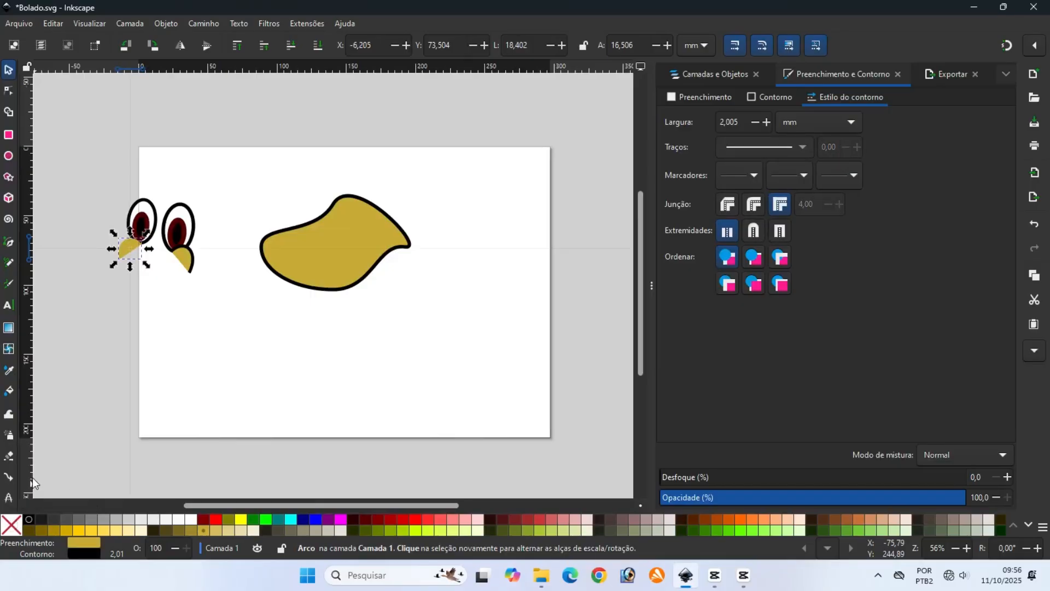
Remove the left lower lid's mustard fill, leaving only its black outline arc
right_click(14, 528)
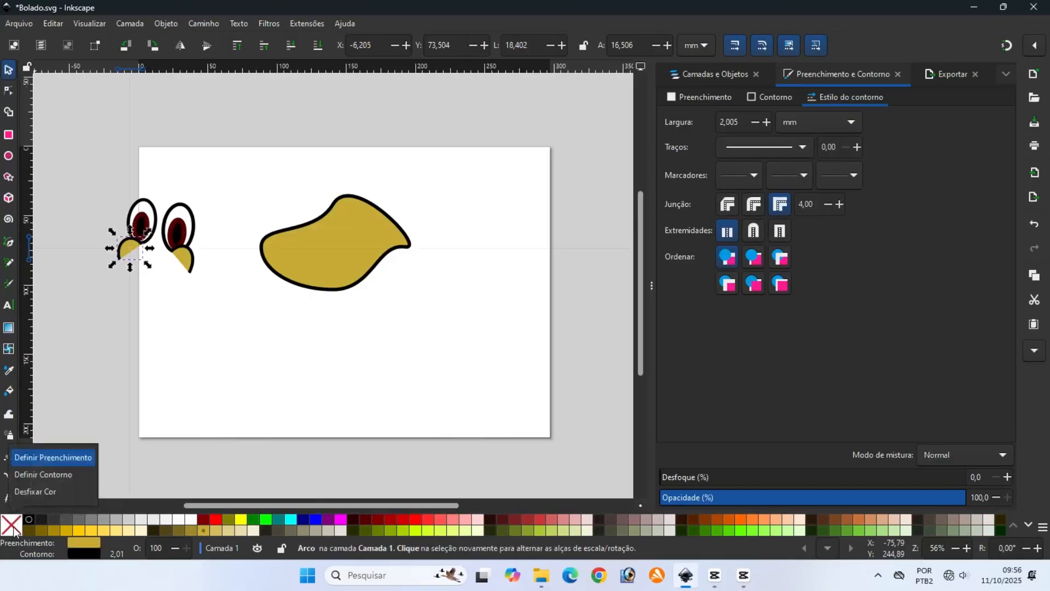
click(38, 457)
Remove the outline from the right lower lid
click(177, 260)
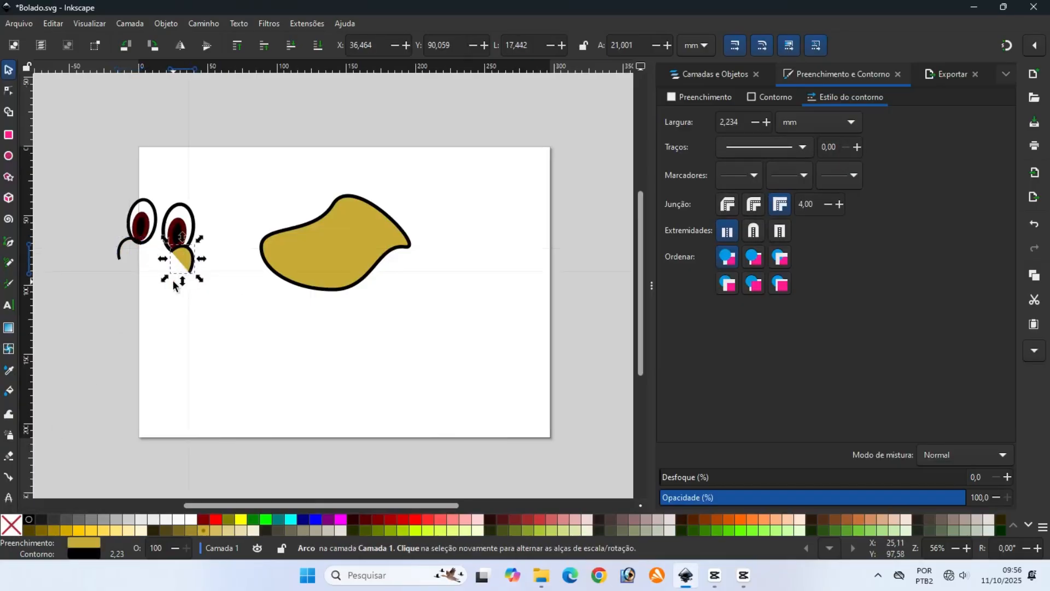
right_click(16, 524)
click(34, 473)
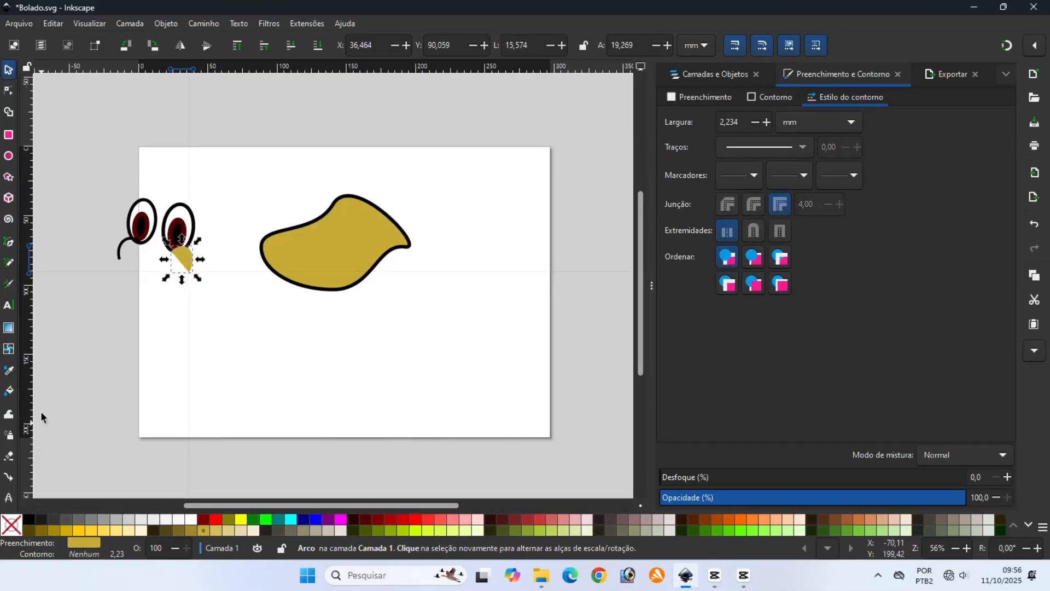
Move the left lid's outline arc above the left eye to serve as an eyebrow
click(125, 244)
drag(125, 245, 133, 194)
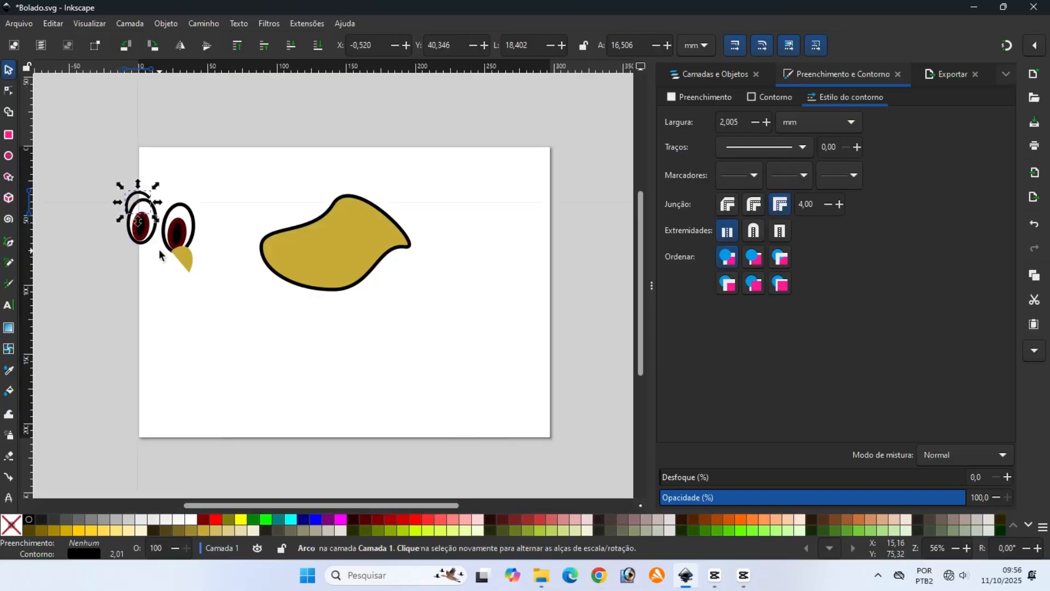
Give the right lower lid a black outline and remove its fill
click(178, 254)
click(29, 519)
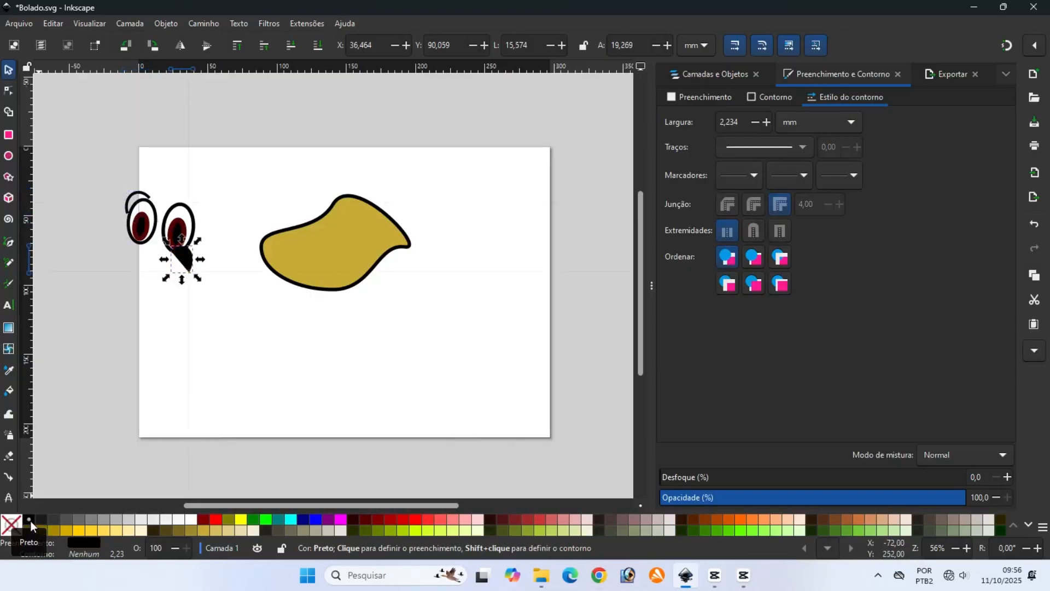
right_click(31, 520)
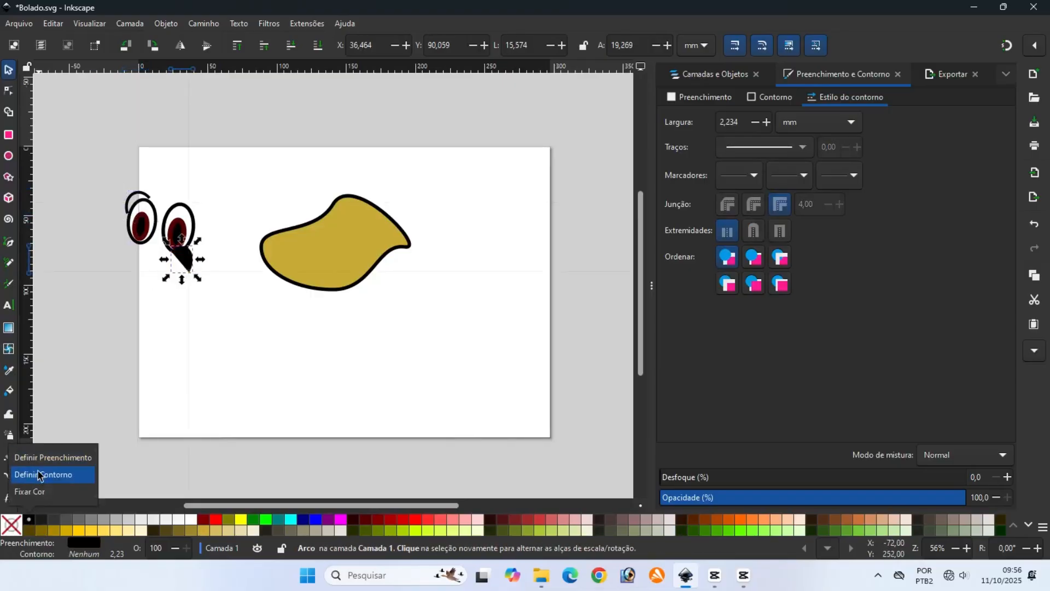
click(39, 473)
right_click(11, 524)
click(28, 459)
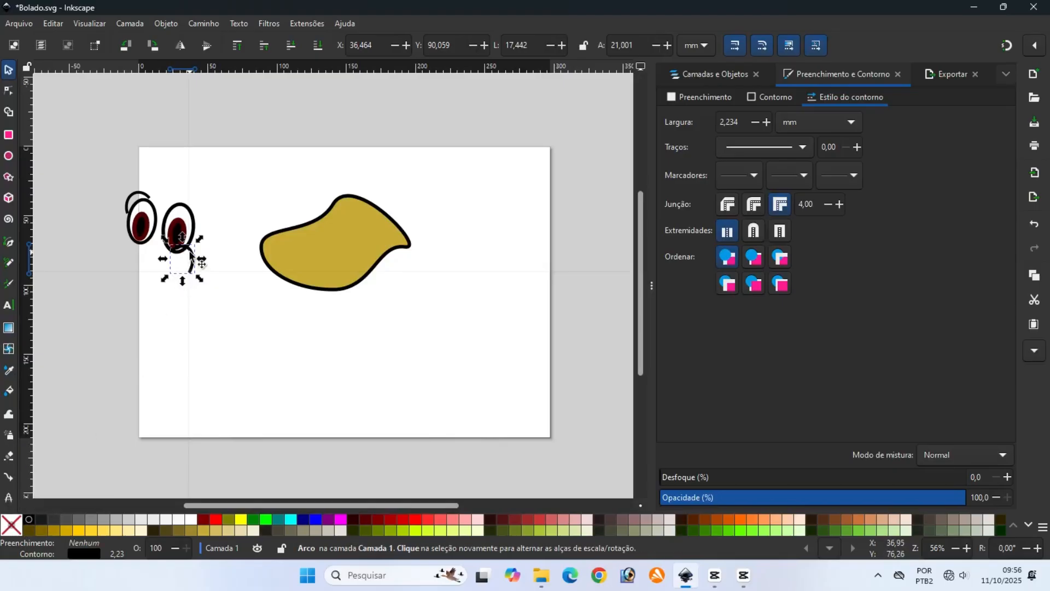
Move the right lid's arc above the right eye as an eyebrow and widen it to about 27 mm
drag(190, 254, 200, 203)
click(200, 204)
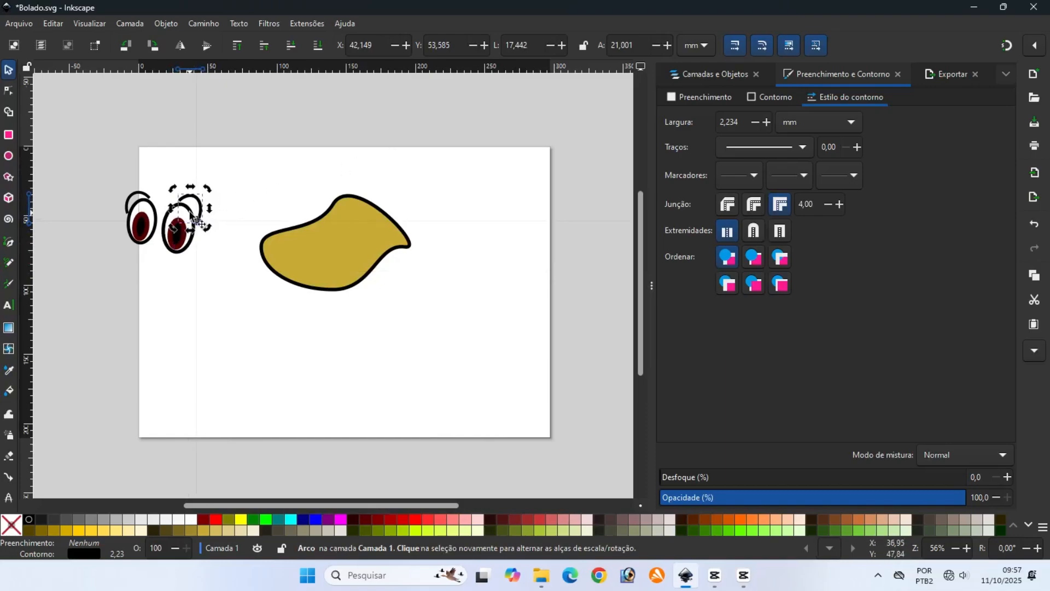
click(188, 199)
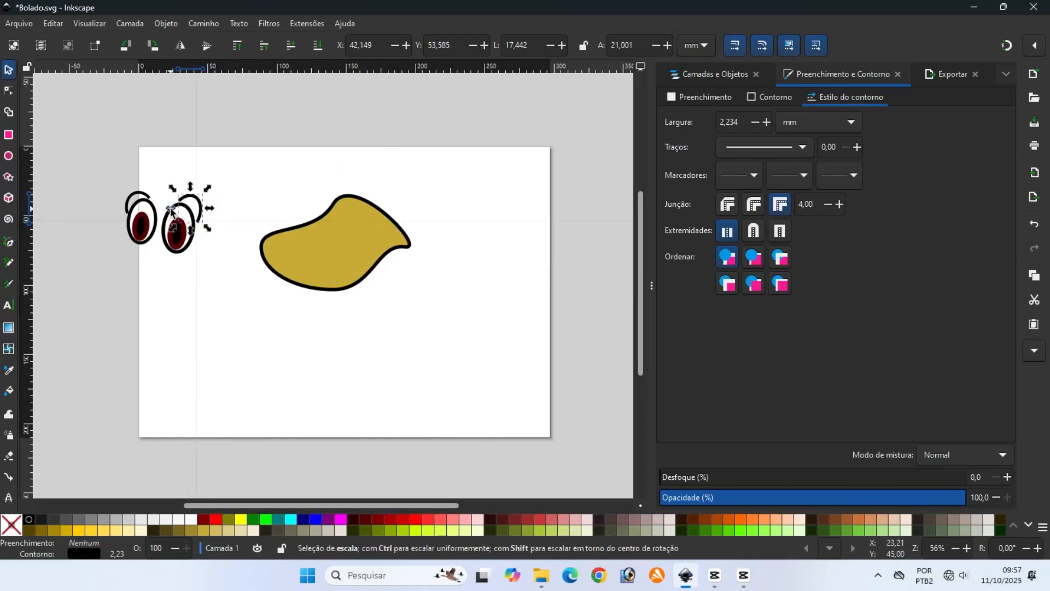
drag(168, 208, 207, 213)
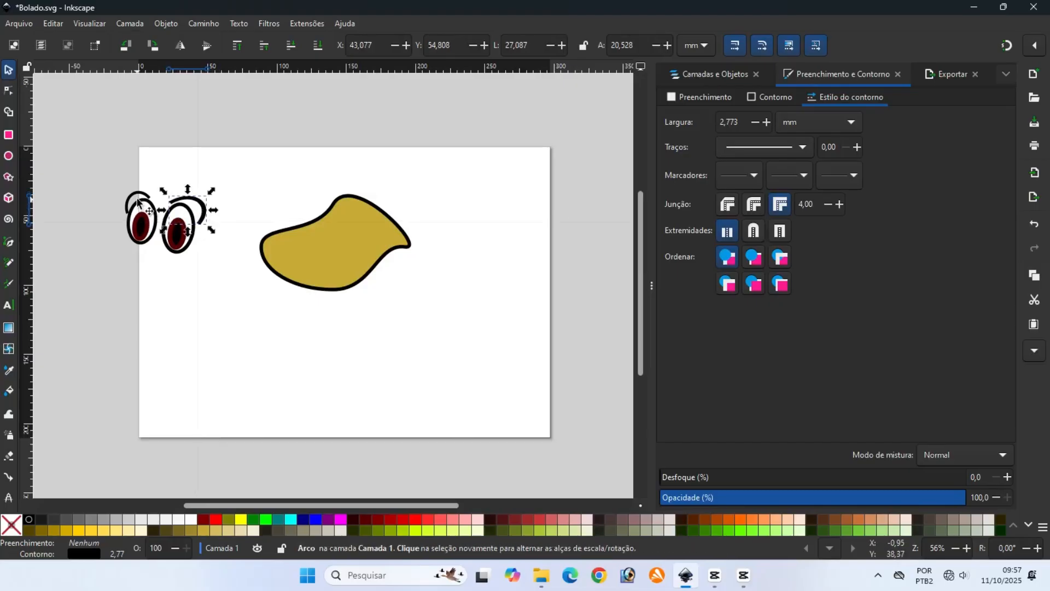
Widen the left eyebrow arc to about 22.6 mm and centre it above the left eye
click(134, 196)
drag(115, 202, 149, 197)
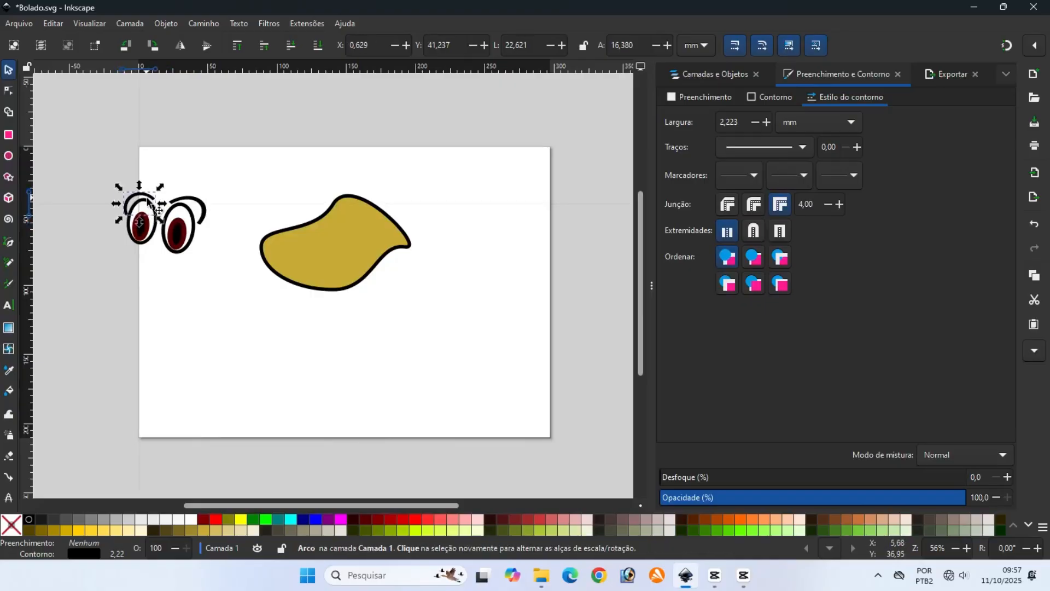
click(98, 237)
drag(109, 173, 214, 267)
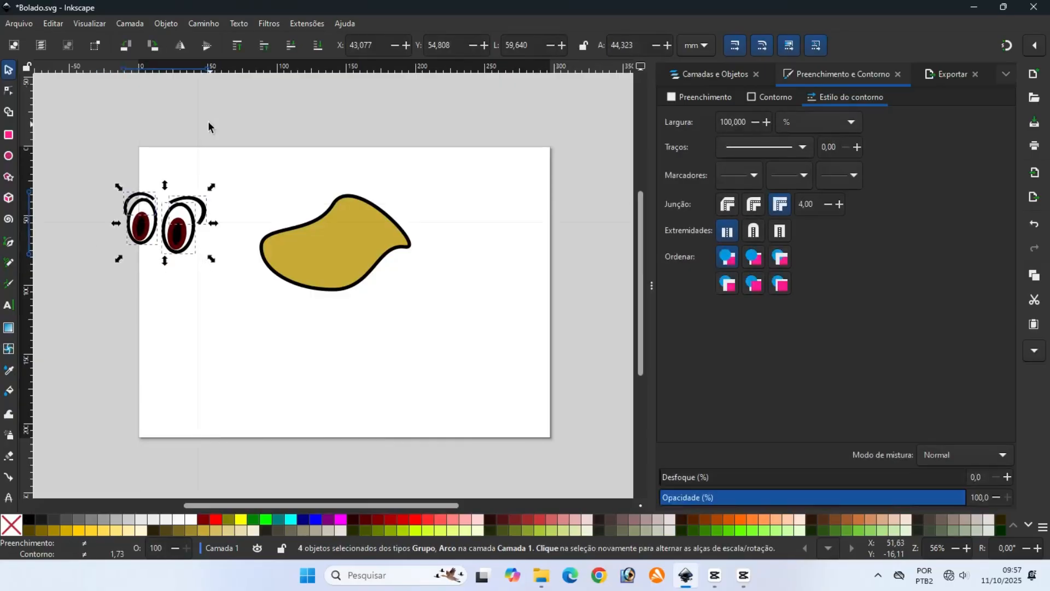
click(167, 24)
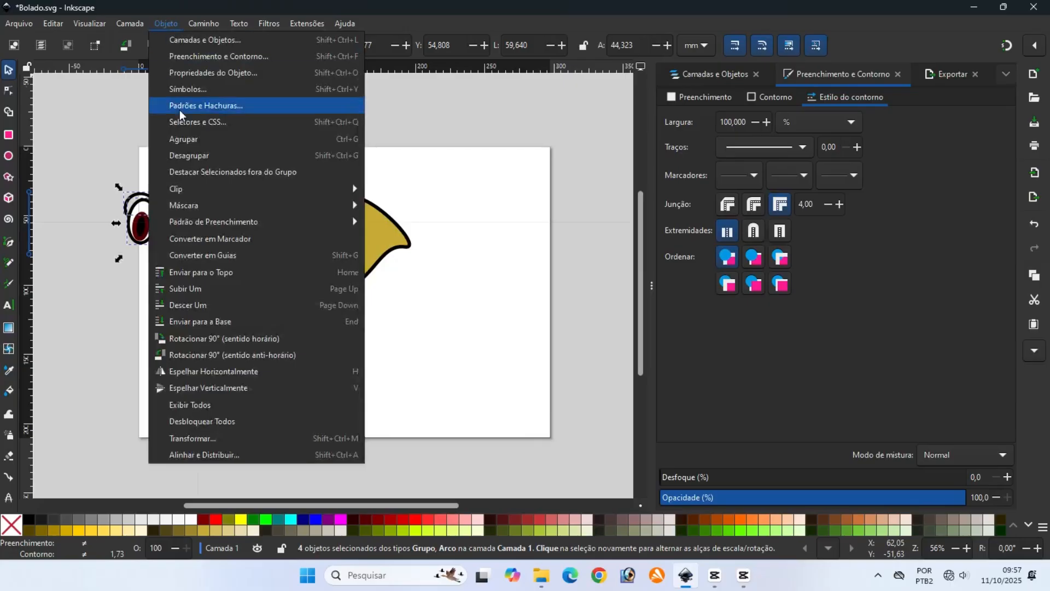
click(97, 166)
click(133, 308)
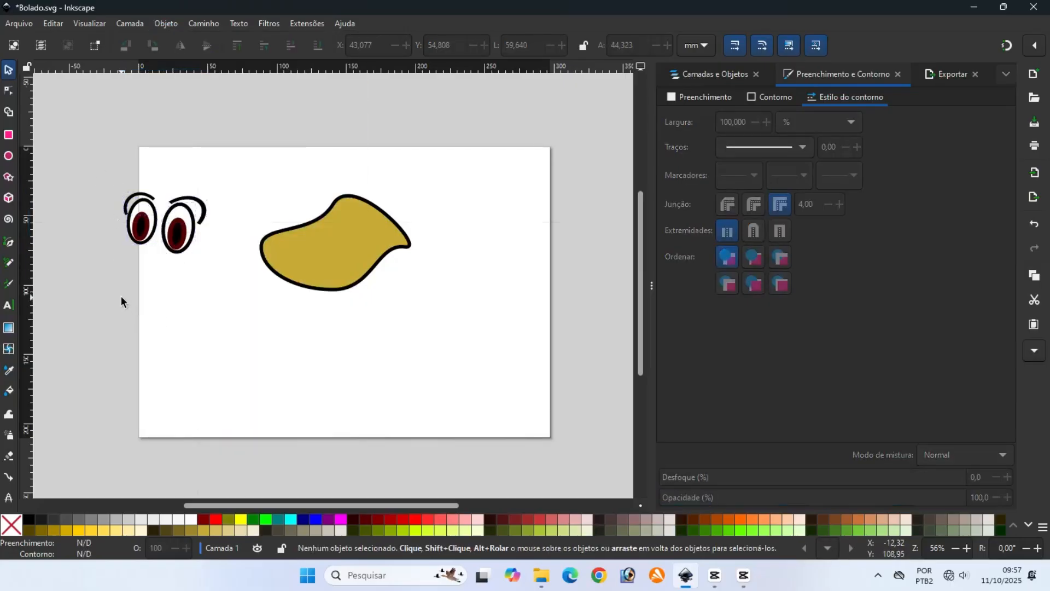
Move both eyes away from the eyebrow arcs to the empty canvas beside the page's left edge
click(176, 232)
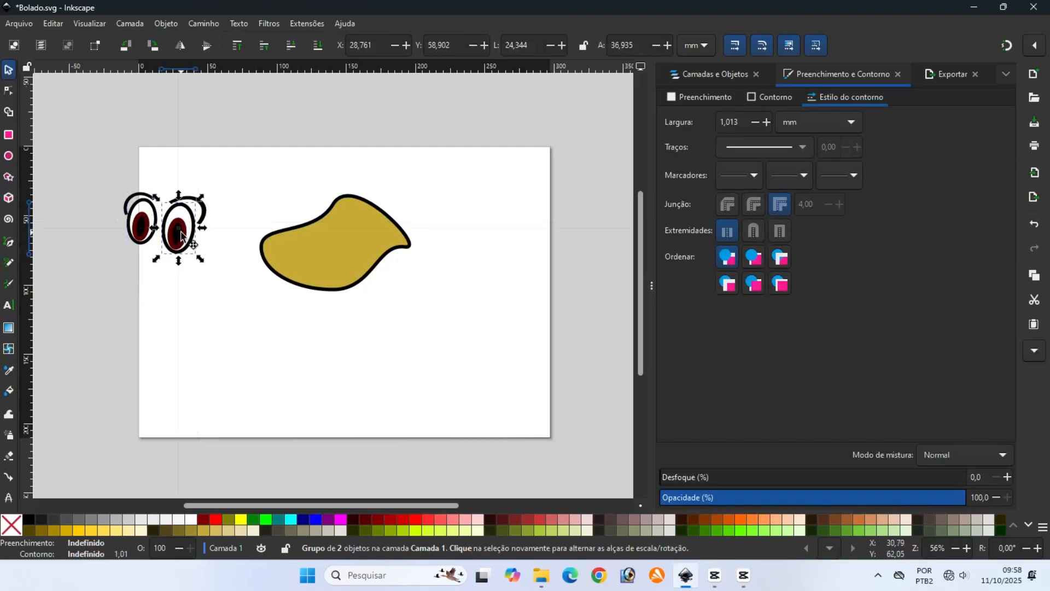
drag(181, 235, 70, 257)
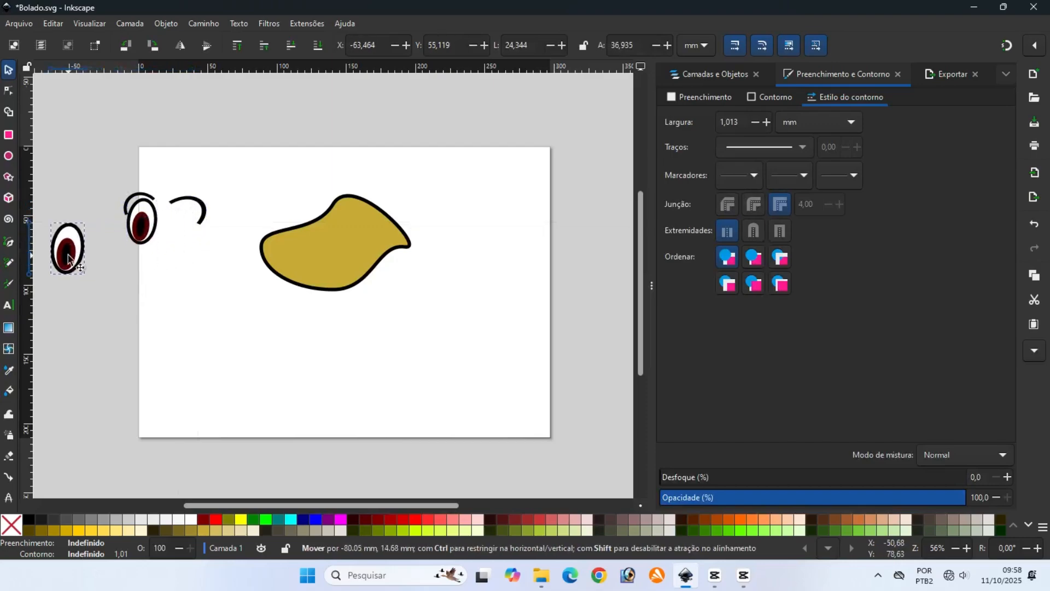
click(146, 223)
click(137, 248)
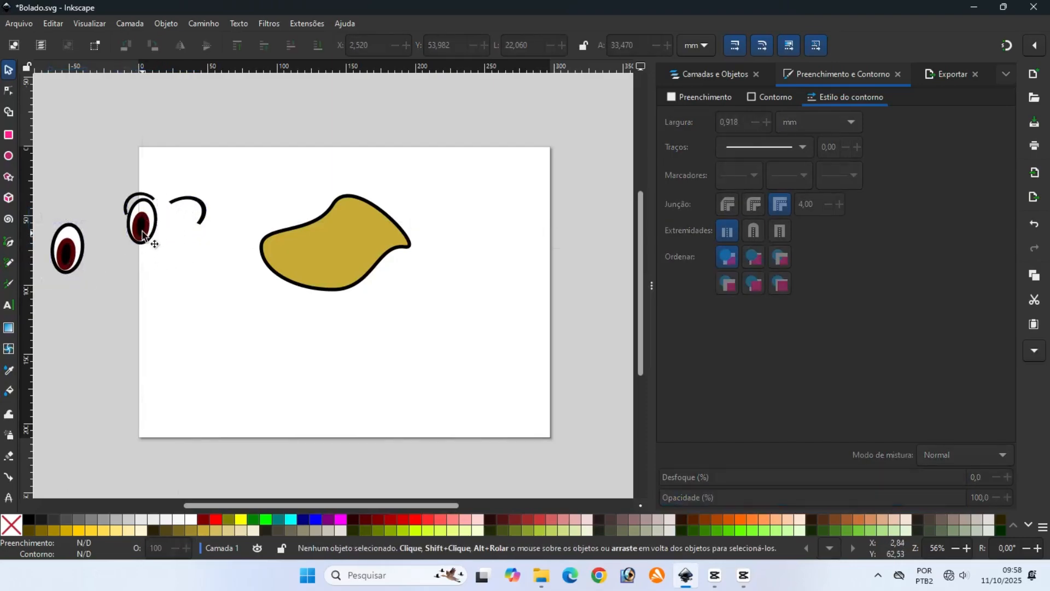
click(142, 230)
drag(142, 229, 105, 275)
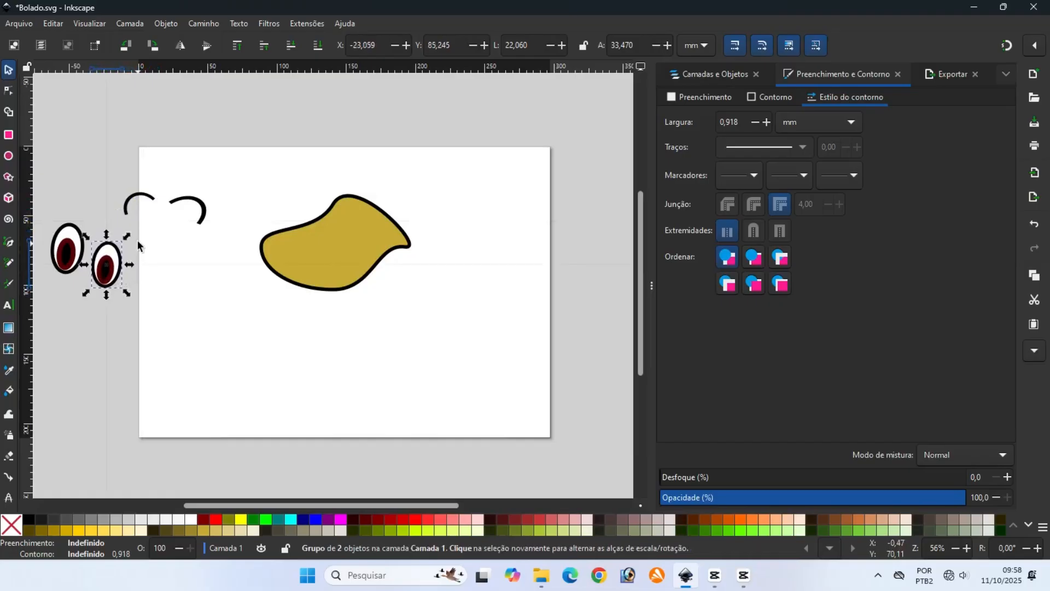
Group the two eyebrow arcs and flip the group vertically
drag(106, 170, 218, 238)
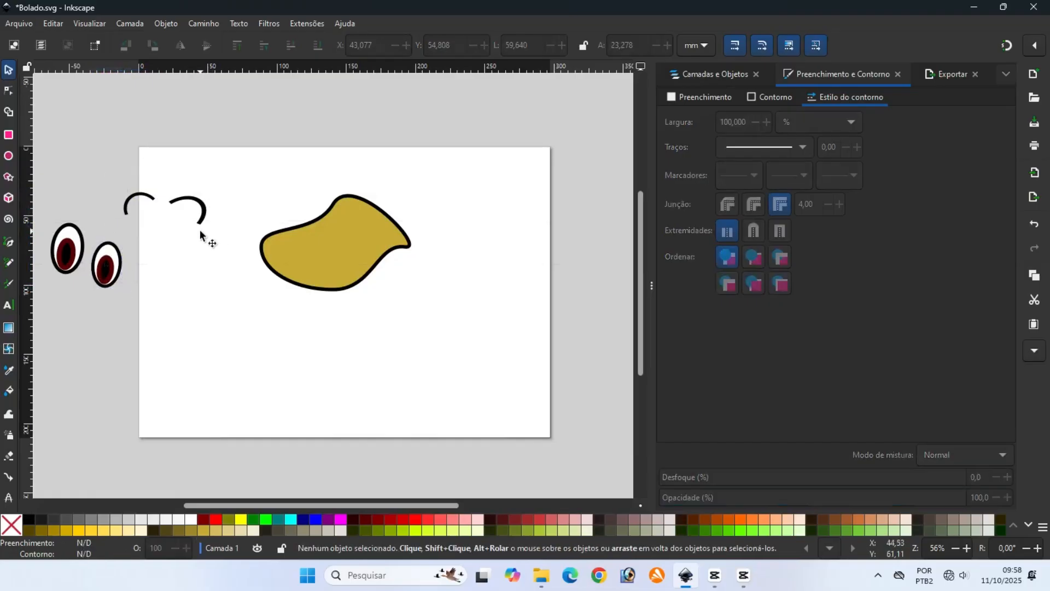
drag(103, 182, 224, 241)
drag(104, 162, 220, 235)
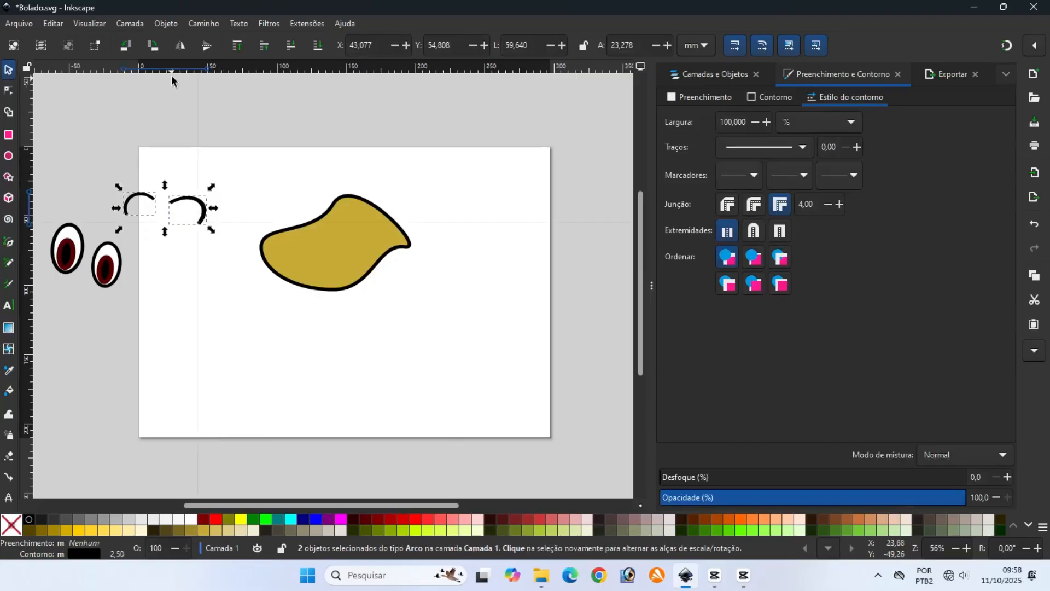
click(165, 24)
click(180, 138)
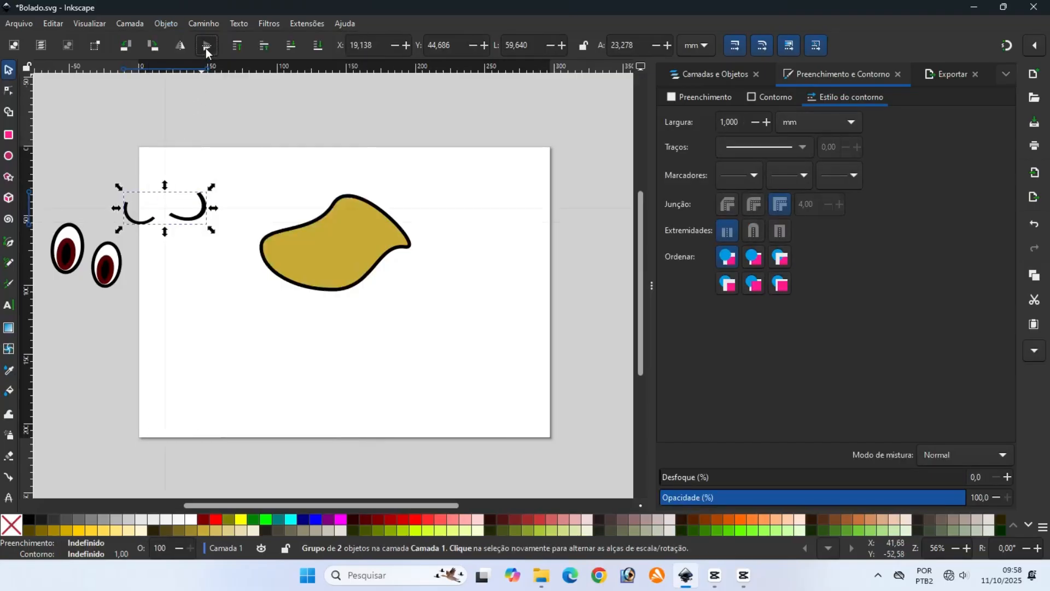
Try the flipped eyebrow group on the mustard shape and delete it
drag(204, 202, 363, 242)
click(356, 227)
drag(364, 210, 379, 241)
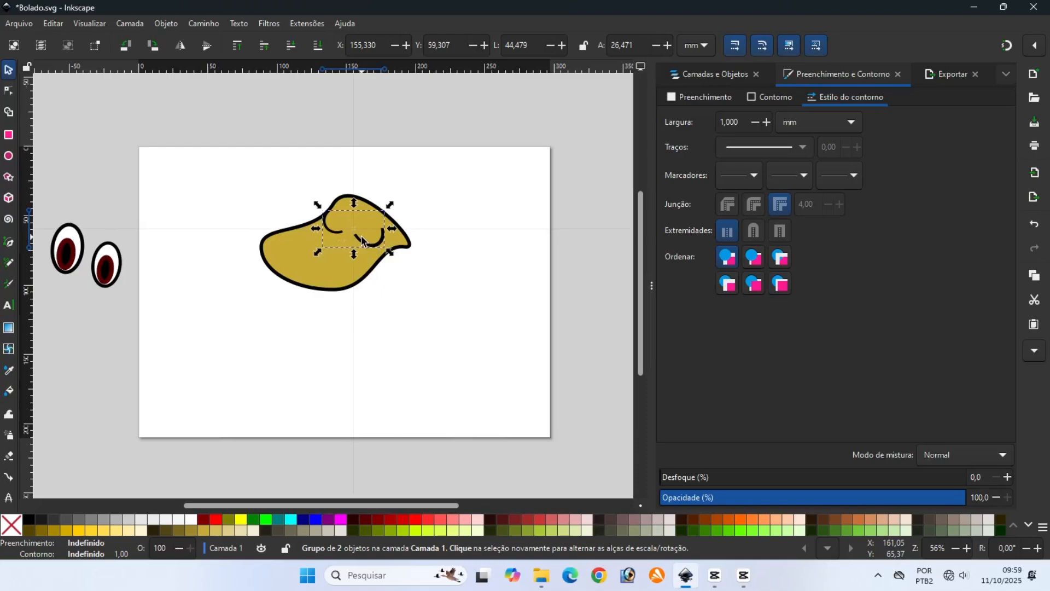
key(Delete)
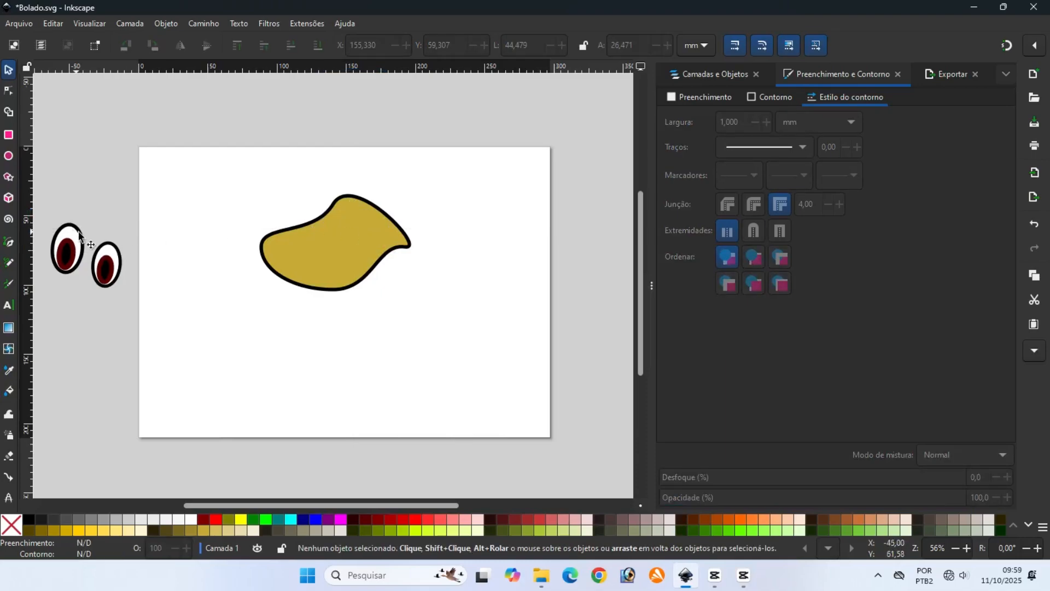
Move the larger eye to the other side of the smaller eye, close beside it
click(75, 249)
drag(75, 248, 146, 273)
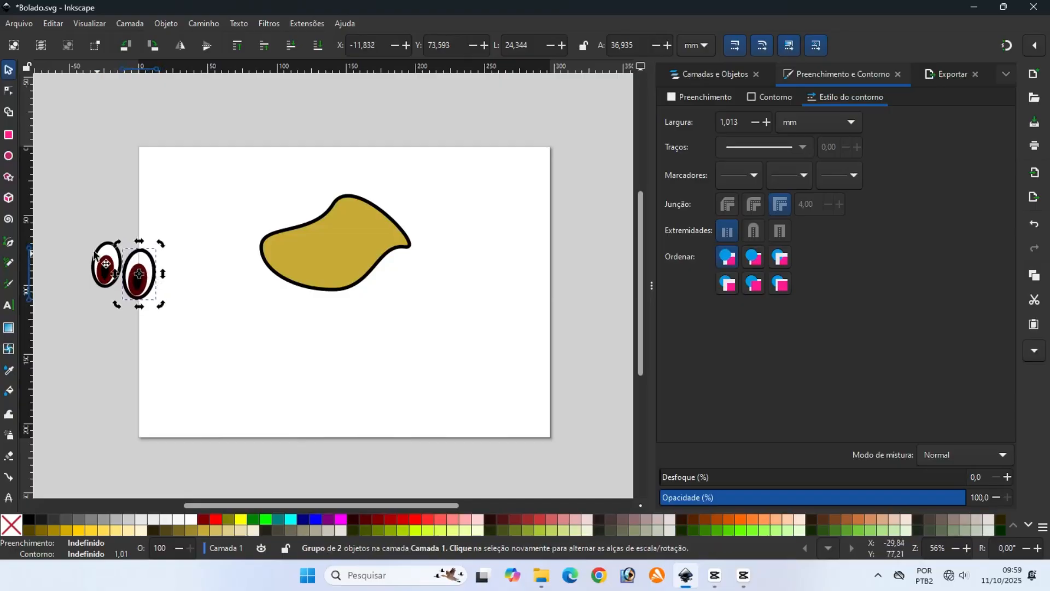
Group both eyes and place the group over the upper middle of the mustard shape
click(75, 231)
drag(76, 231, 164, 307)
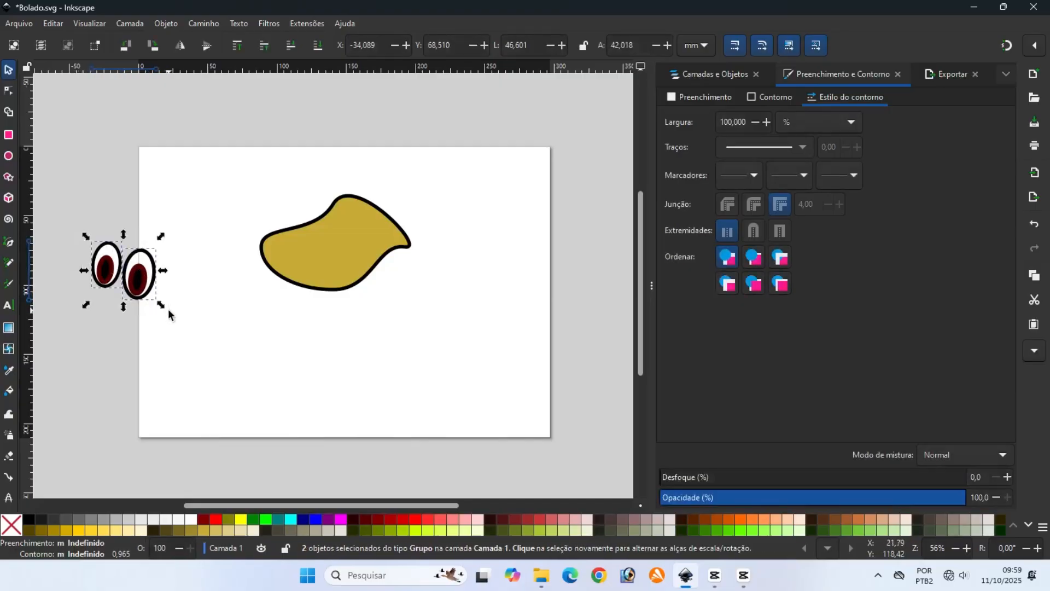
click(164, 25)
click(183, 140)
drag(140, 257, 354, 230)
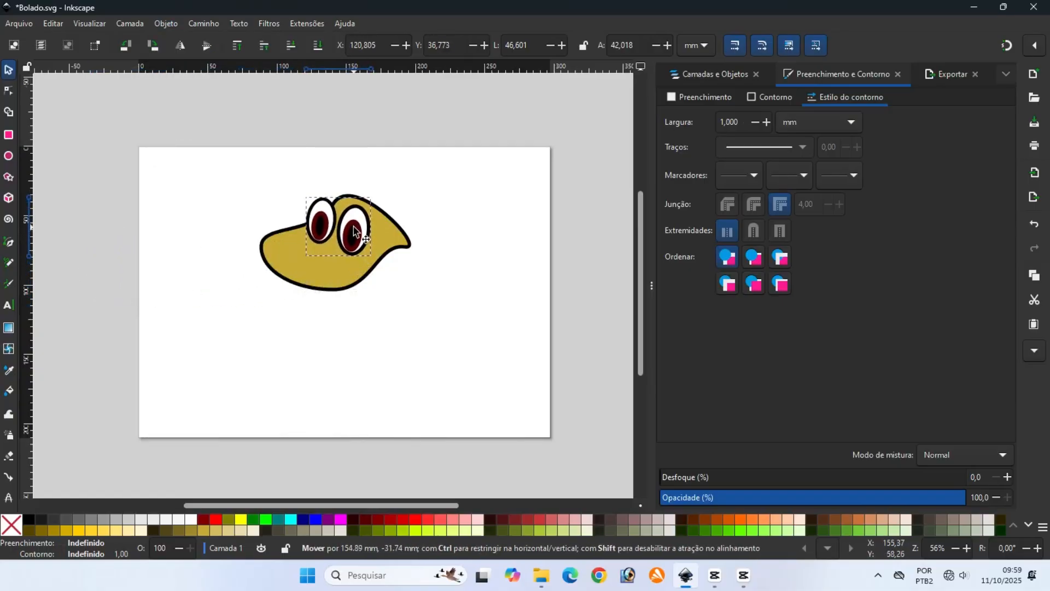
click(88, 231)
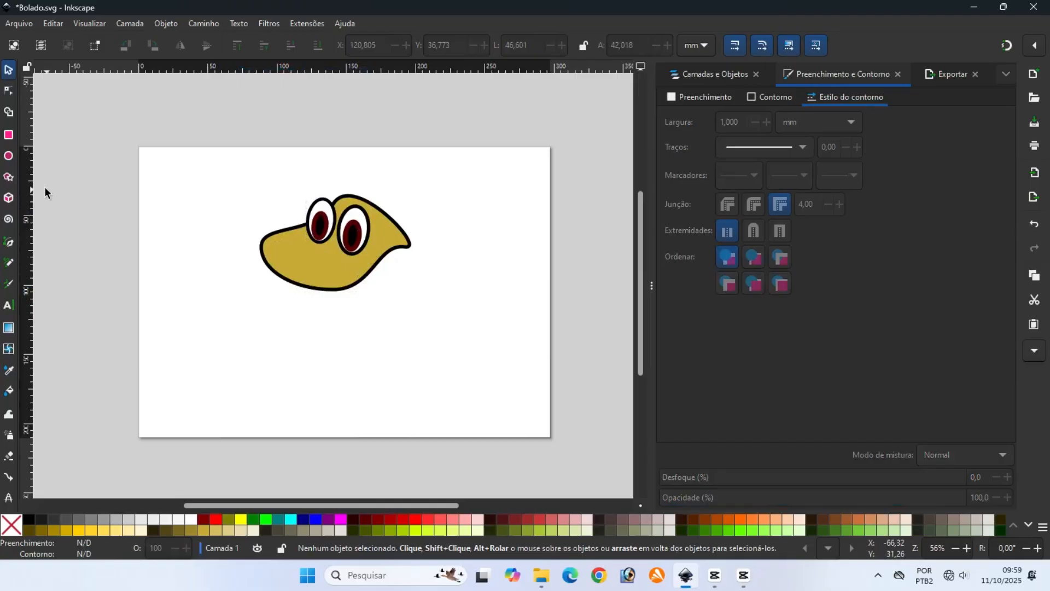
Draw a U-shaped black arc about 16.9 mm wide and 17.6 mm high on the empty canvas beside the page
click(9, 157)
drag(60, 222, 81, 267)
click(8, 69)
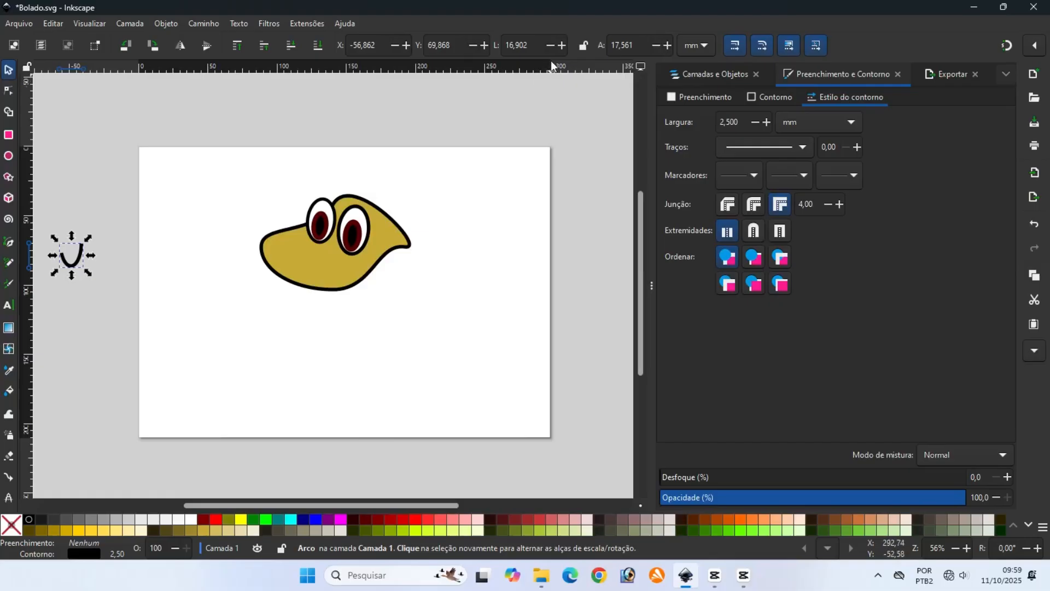
Narrow the new arc to about 15.2 mm
click(560, 47)
click(553, 46)
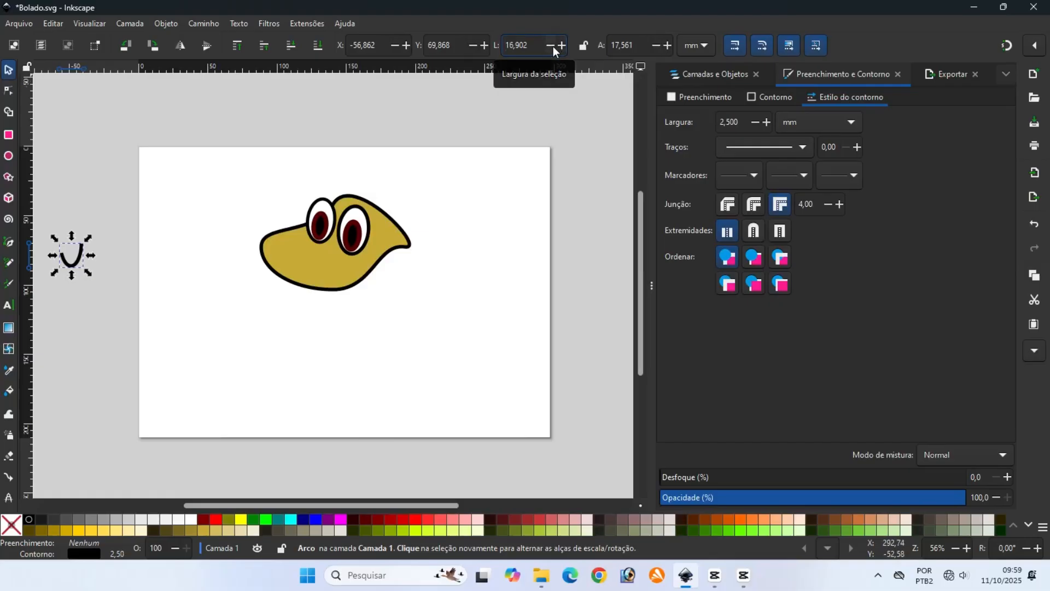
click(552, 46)
click(553, 45)
click(552, 46)
click(553, 46)
click(553, 46)
click(553, 46)
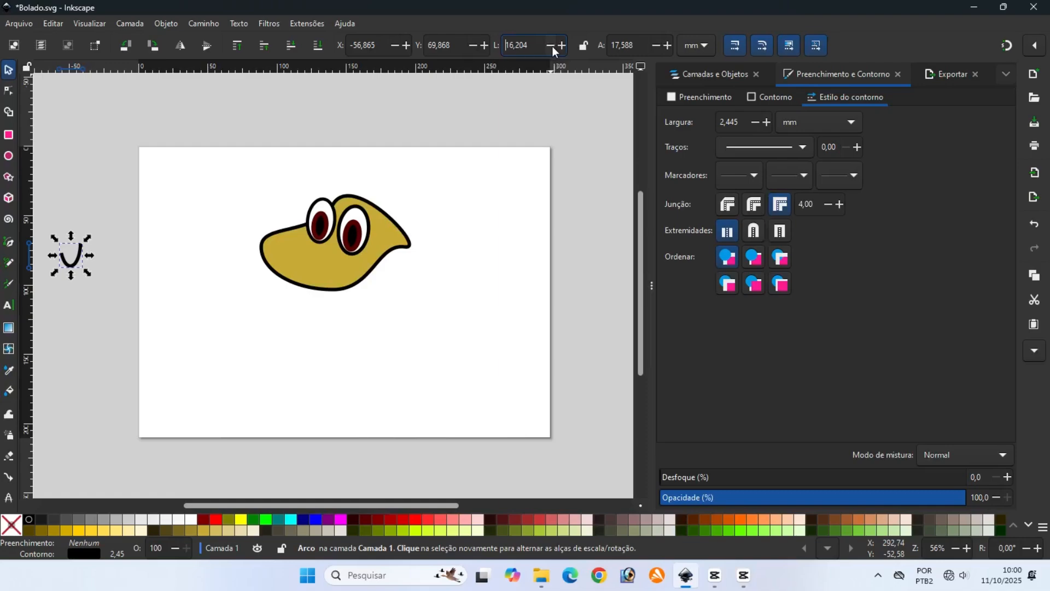
click(552, 46)
click(553, 46)
click(552, 46)
click(552, 46)
click(552, 46)
click(550, 46)
click(549, 46)
click(549, 46)
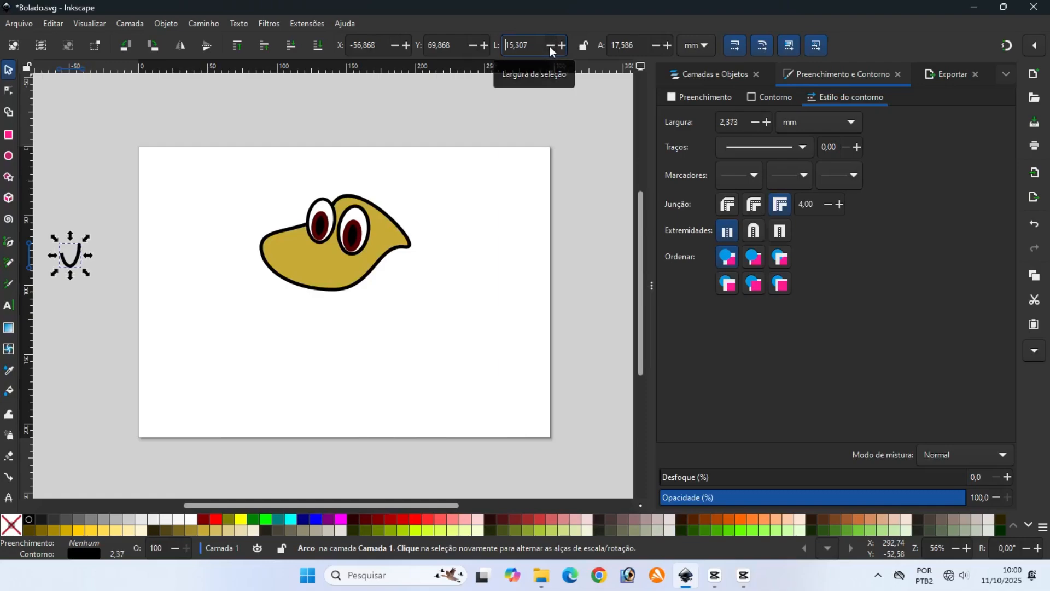
click(550, 46)
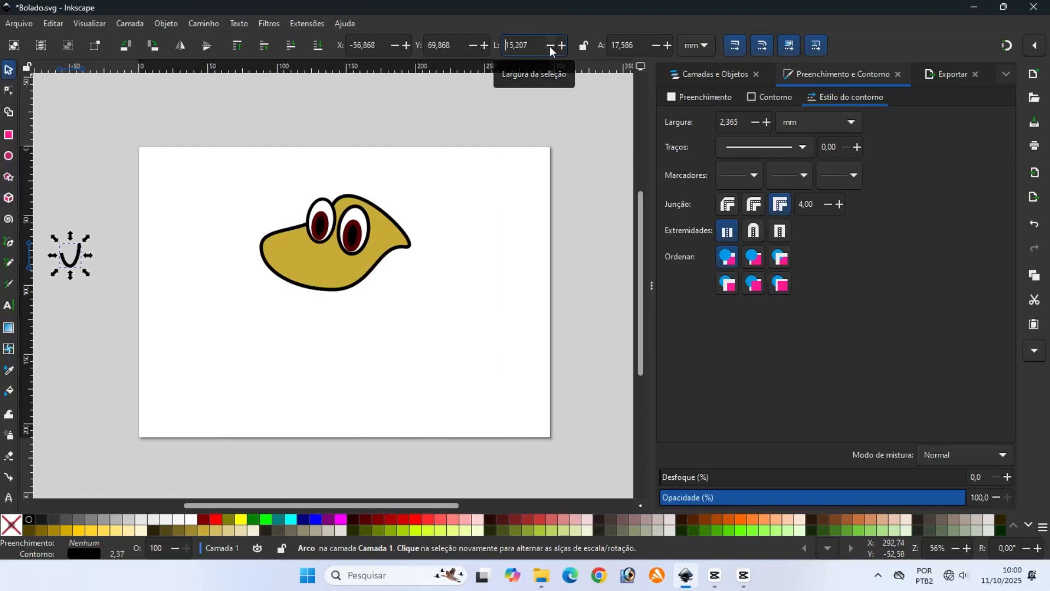
Reduce the arc's height to about 16.9 mm
click(654, 48)
click(654, 48)
click(653, 48)
click(654, 48)
click(654, 48)
click(654, 48)
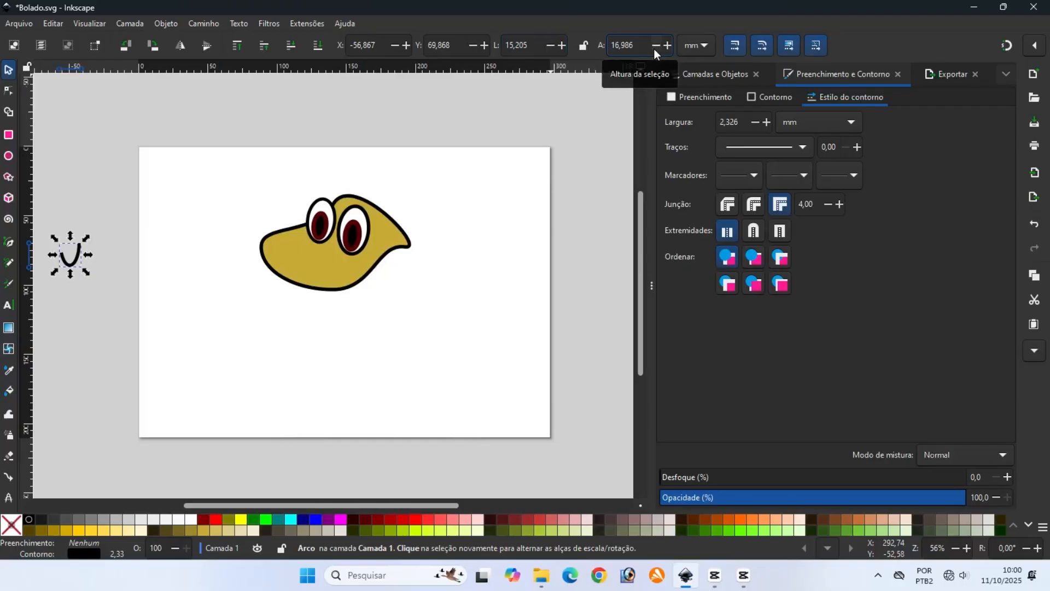
click(654, 49)
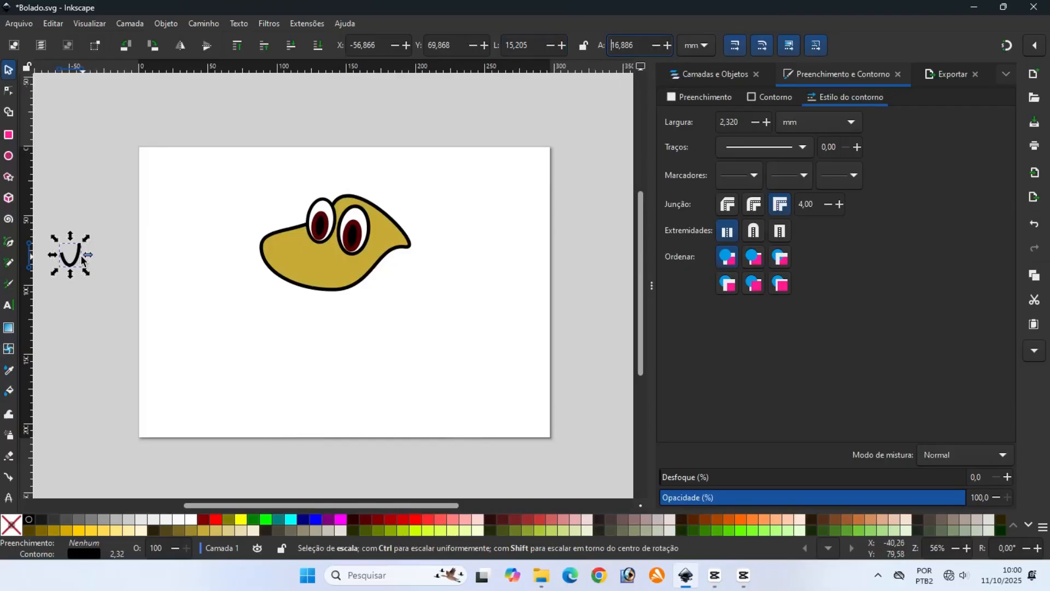
Place the arc below the eyes as the character's mouth and save the document
drag(78, 254, 343, 267)
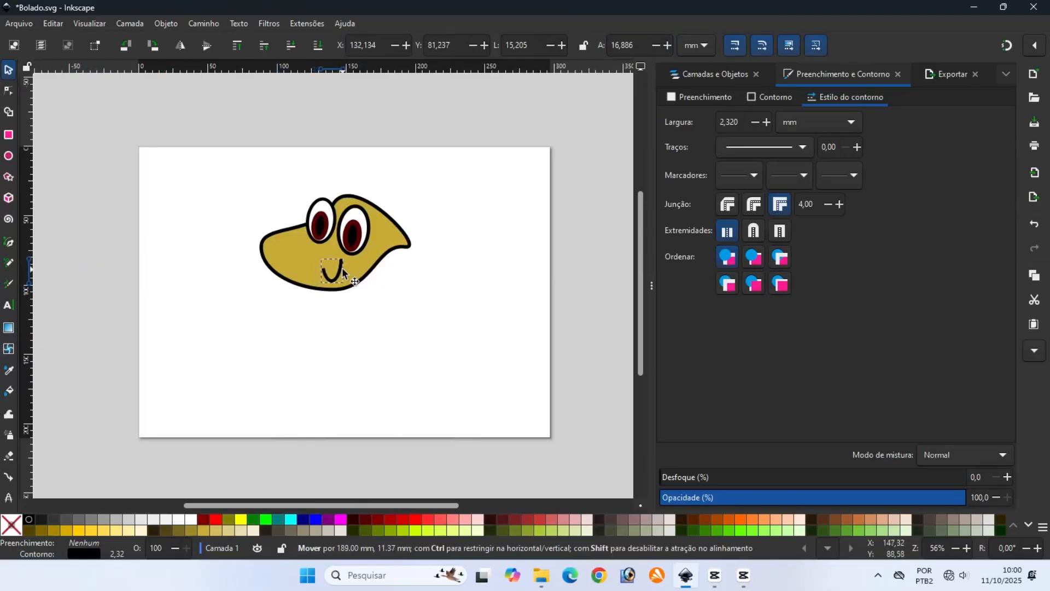
click(96, 232)
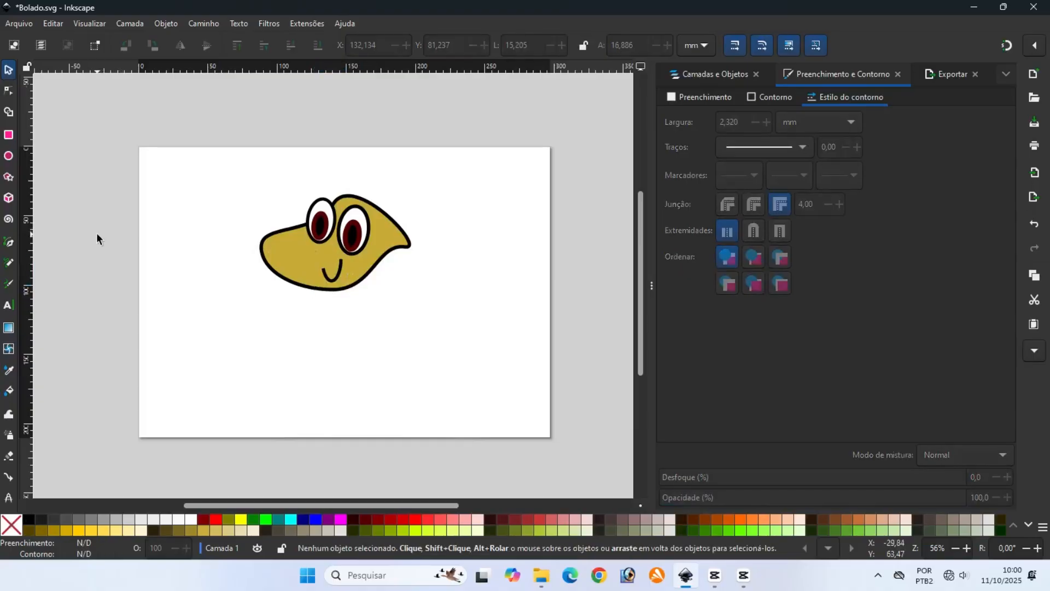
click(19, 25)
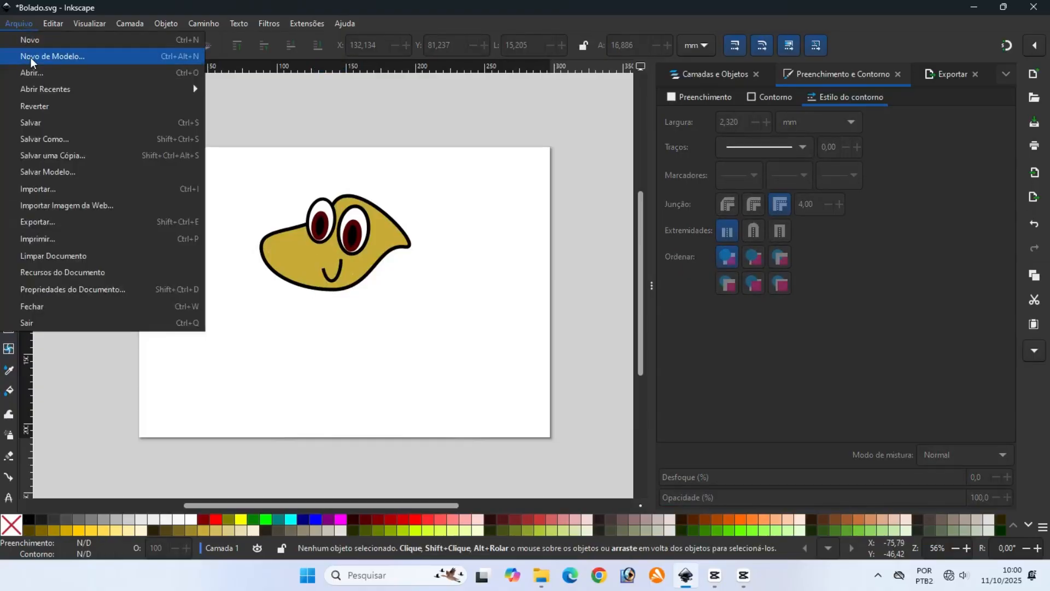
click(38, 120)
Draw a whole, tall ellipse with radii of about 6.9 and 20.1 mm beside the page and fill it with the mustard colour
click(8, 155)
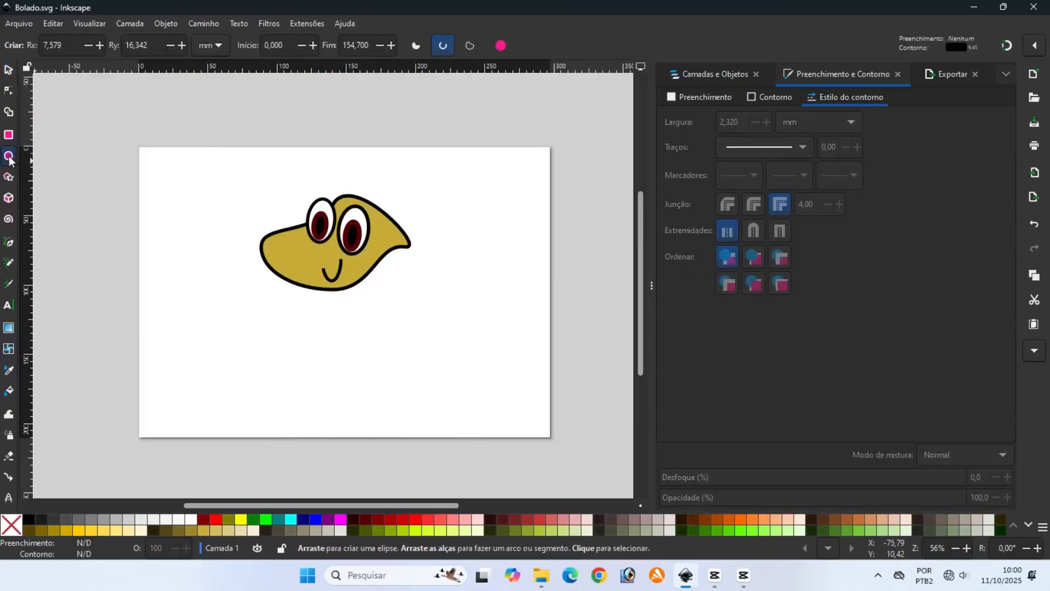
drag(87, 245, 106, 303)
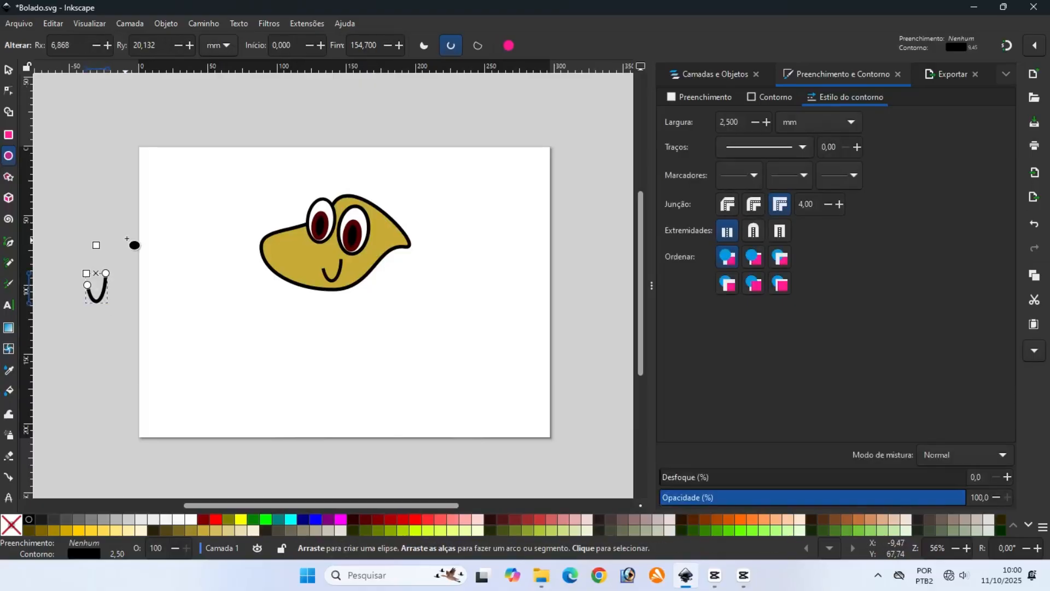
click(509, 46)
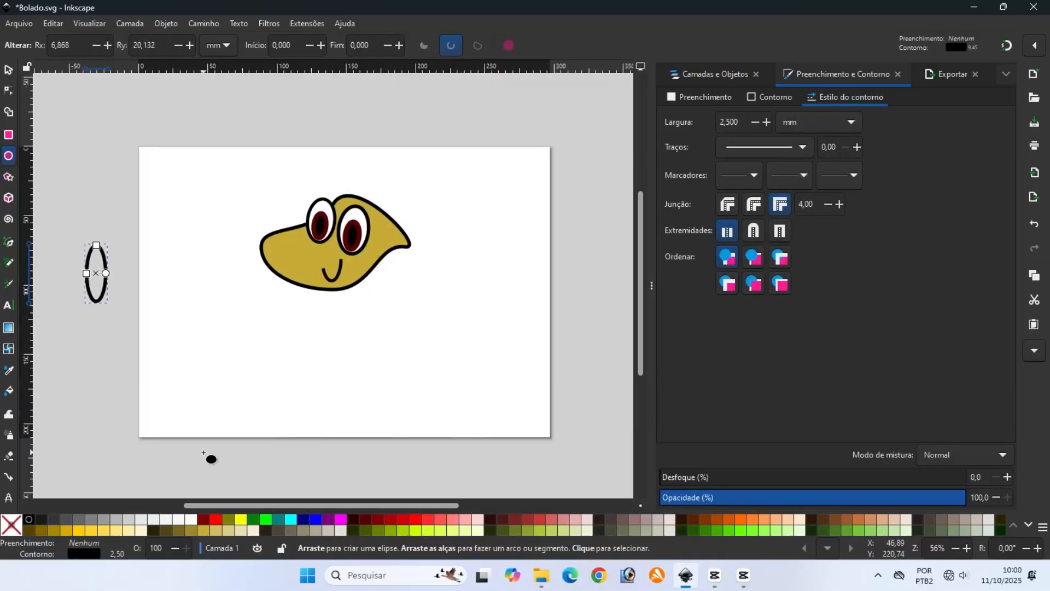
click(201, 530)
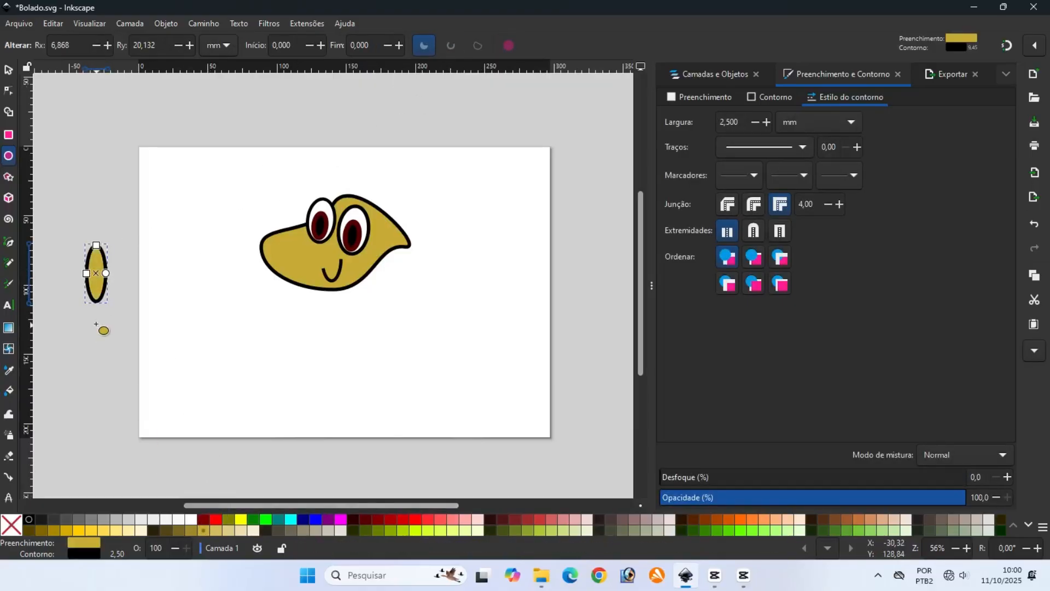
Convert the ellipse to a path and shorten its top node's handles to form a pointed tip
click(209, 23)
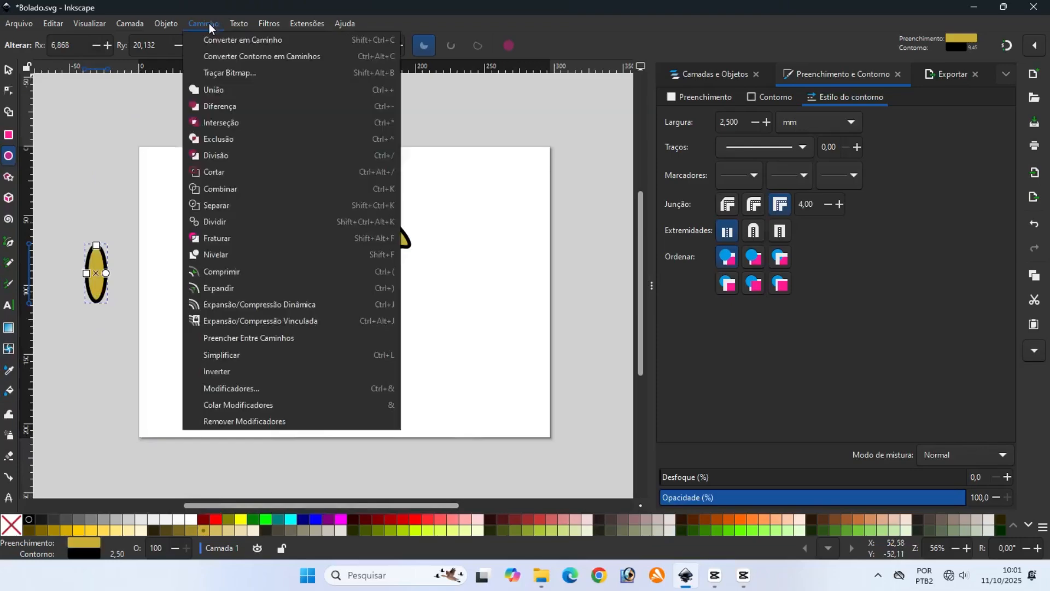
click(219, 40)
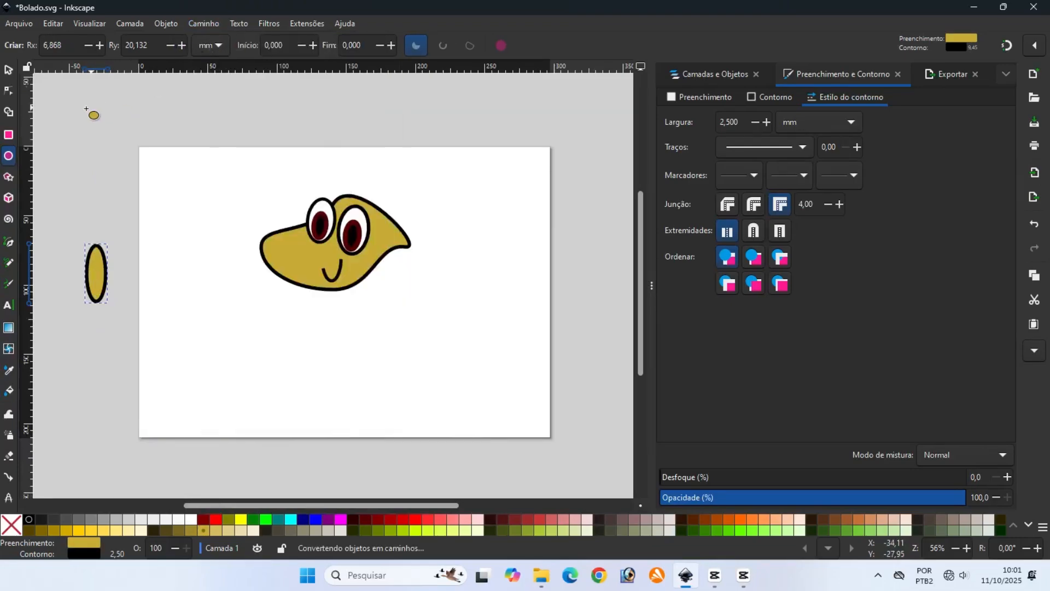
click(8, 92)
click(97, 246)
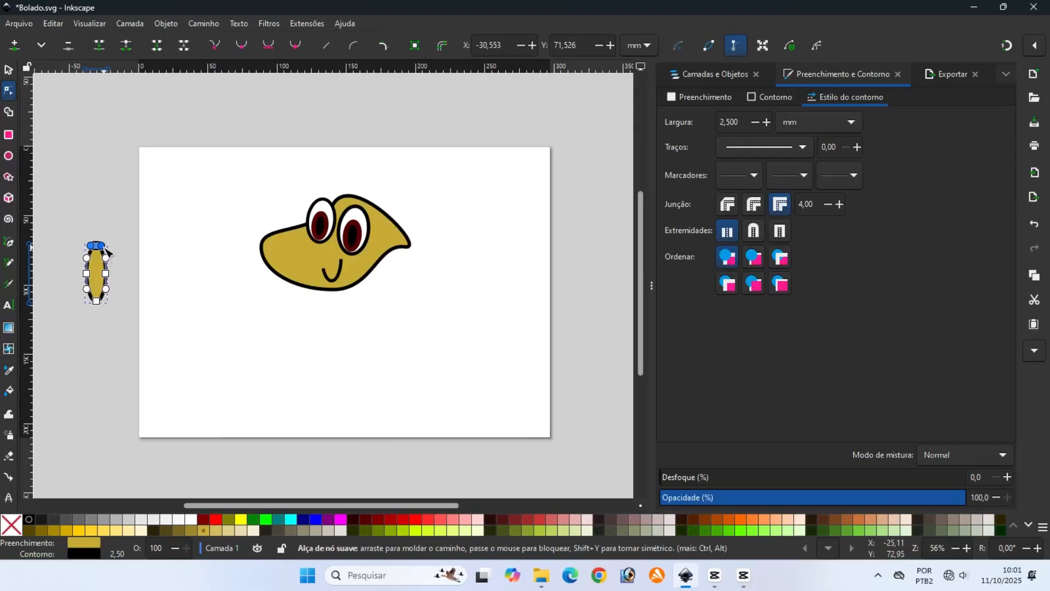
drag(106, 250, 98, 244)
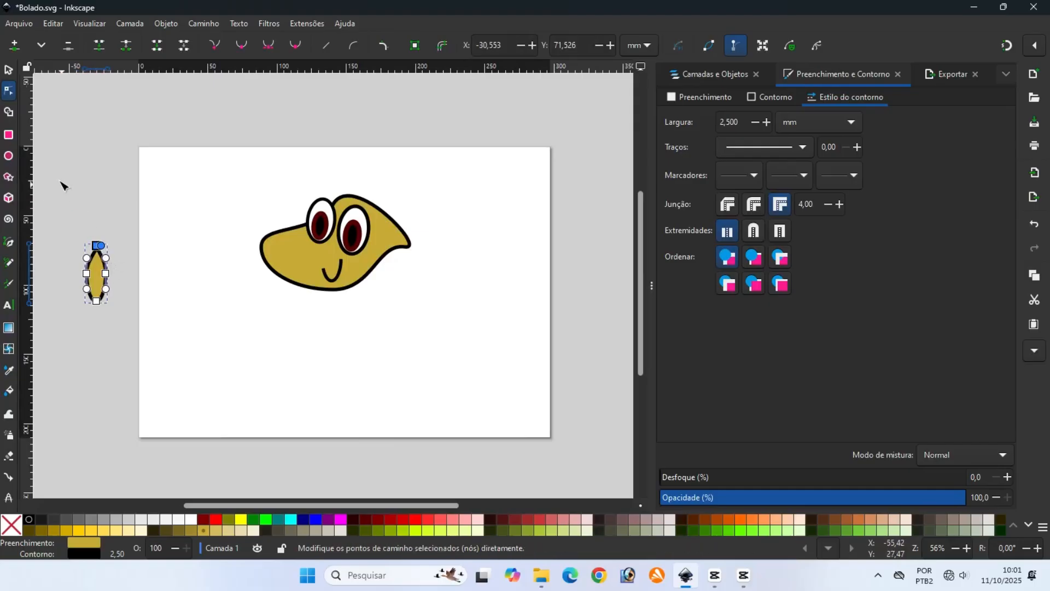
click(9, 70)
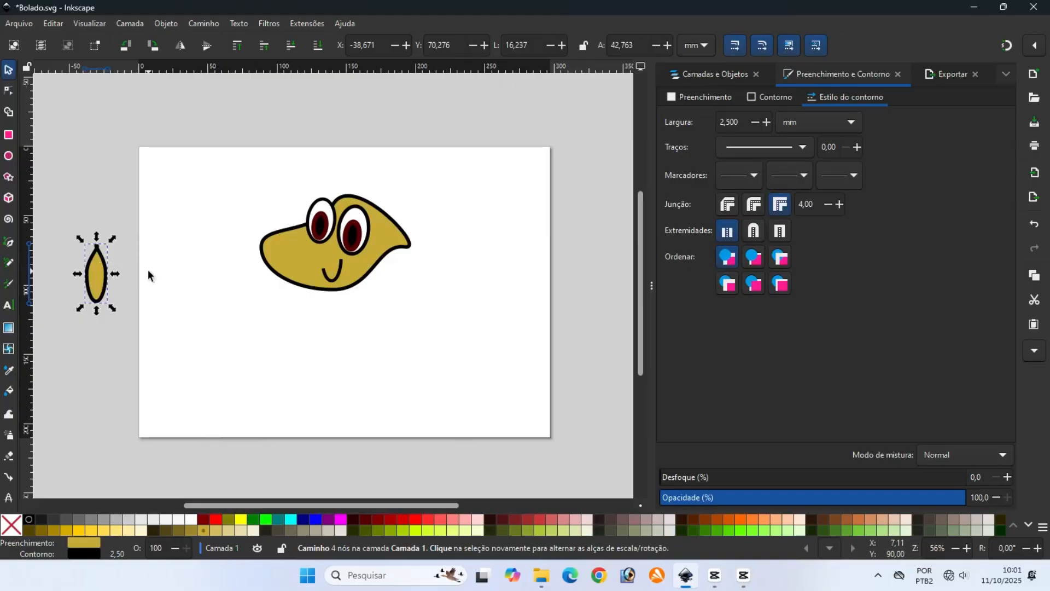
Shorten the pointed leaf shape from its tip to about 31.4 mm high
click(94, 268)
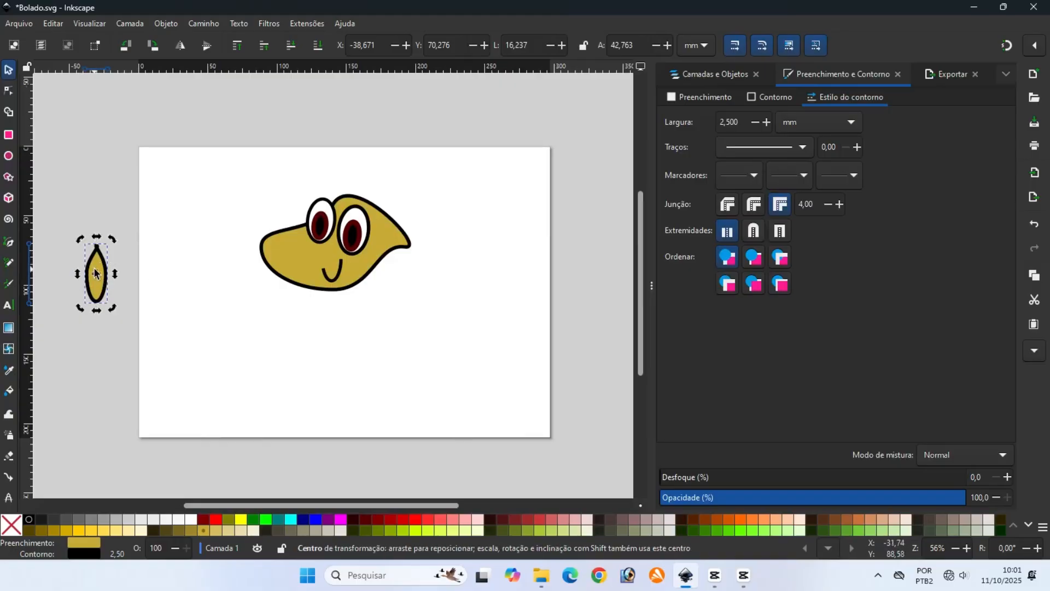
click(96, 272)
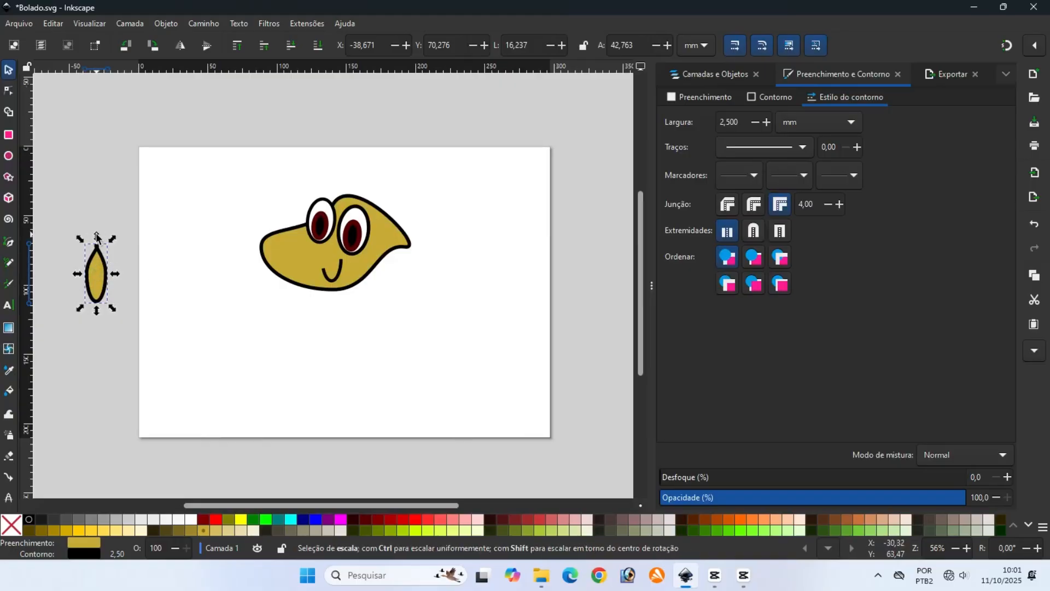
drag(97, 233, 96, 253)
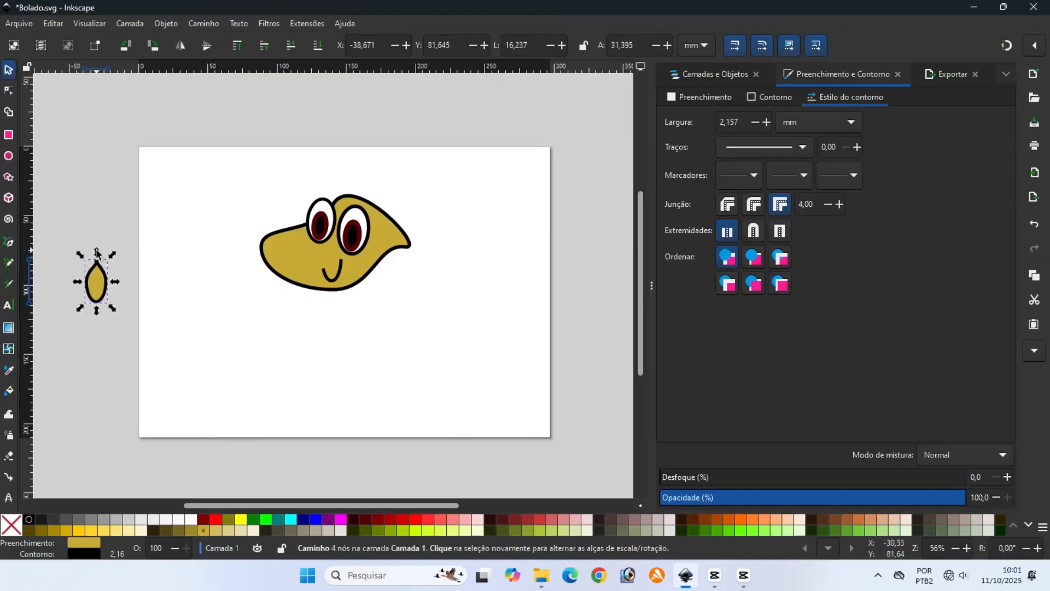
Copy and paste the leaf shape, placing the copy on the page below and left of the head
right_click(98, 279)
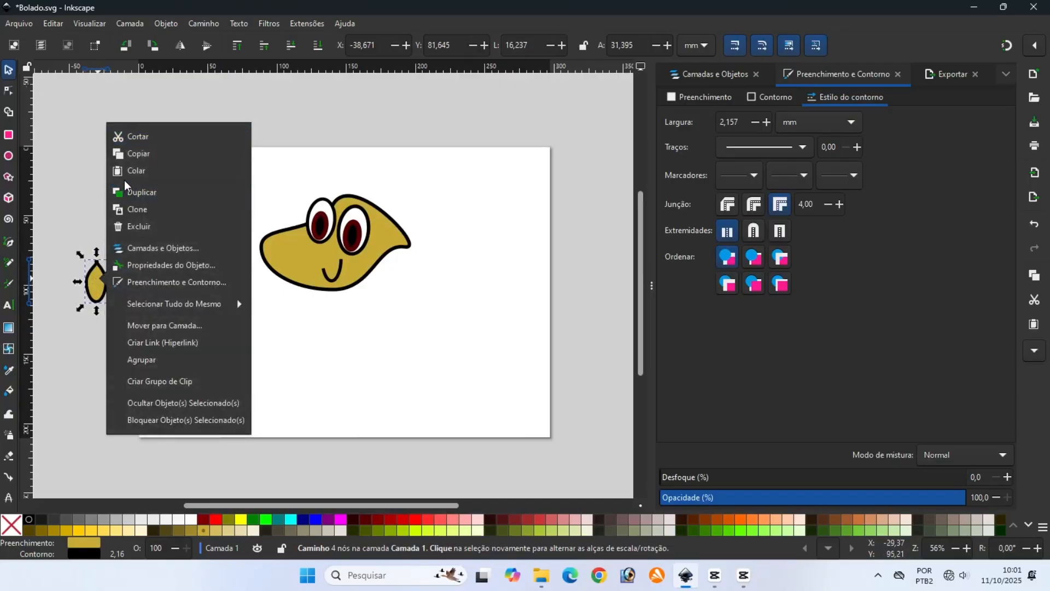
click(138, 153)
right_click(120, 235)
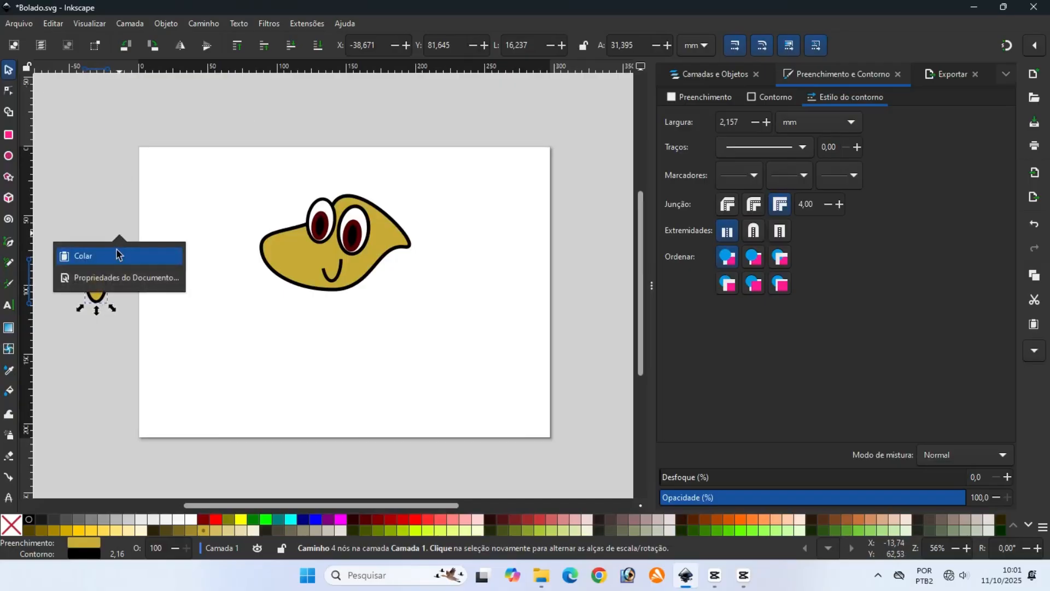
click(118, 254)
drag(331, 303, 175, 327)
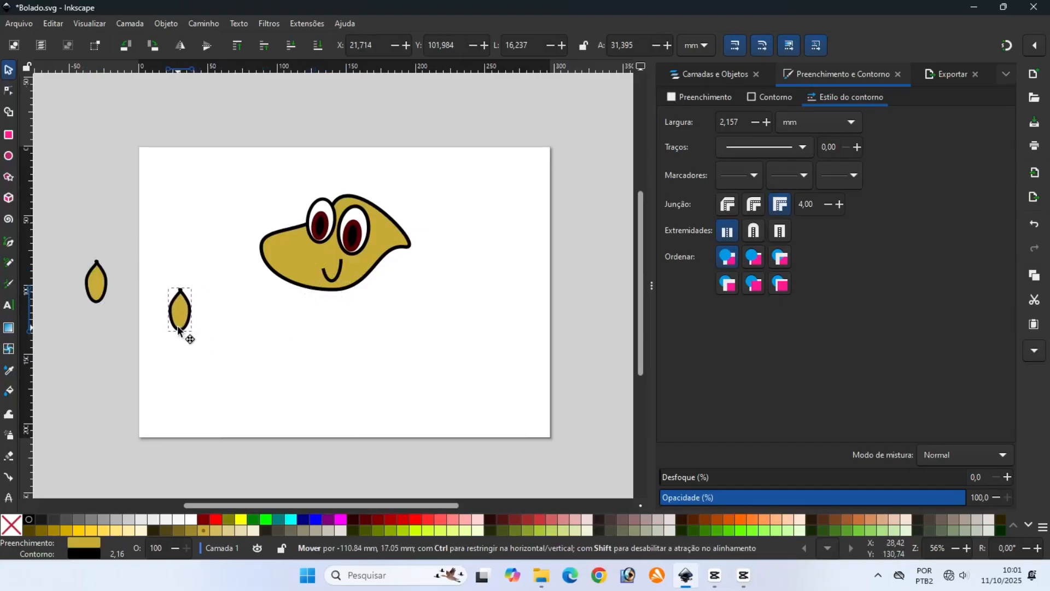
Tilt the leaf copy onto the head's upper edge behind the eyes and unite it with the mustard shape
click(175, 327)
drag(190, 288, 384, 186)
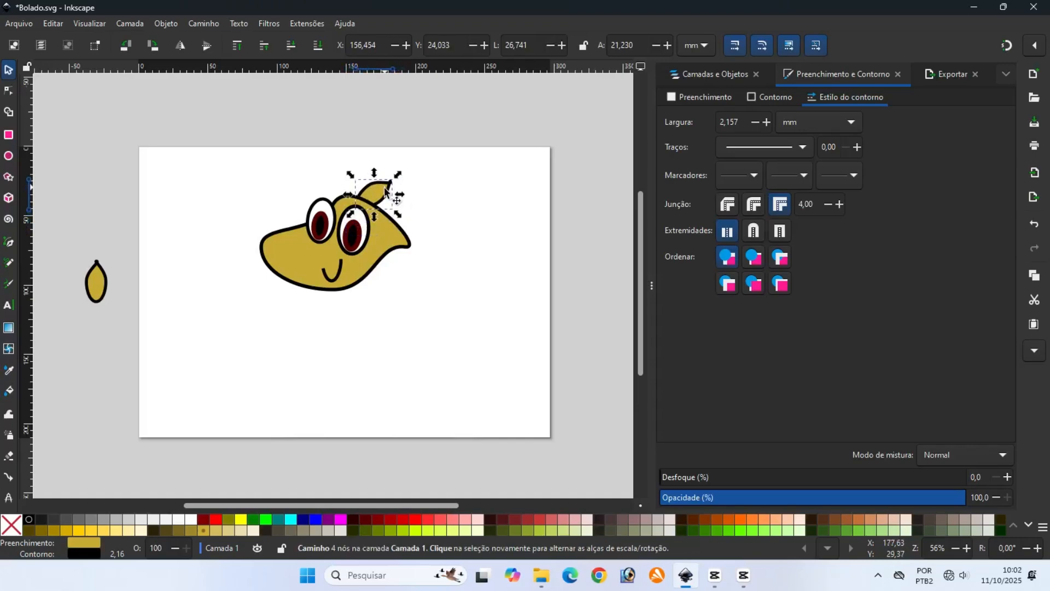
shift+click(387, 228)
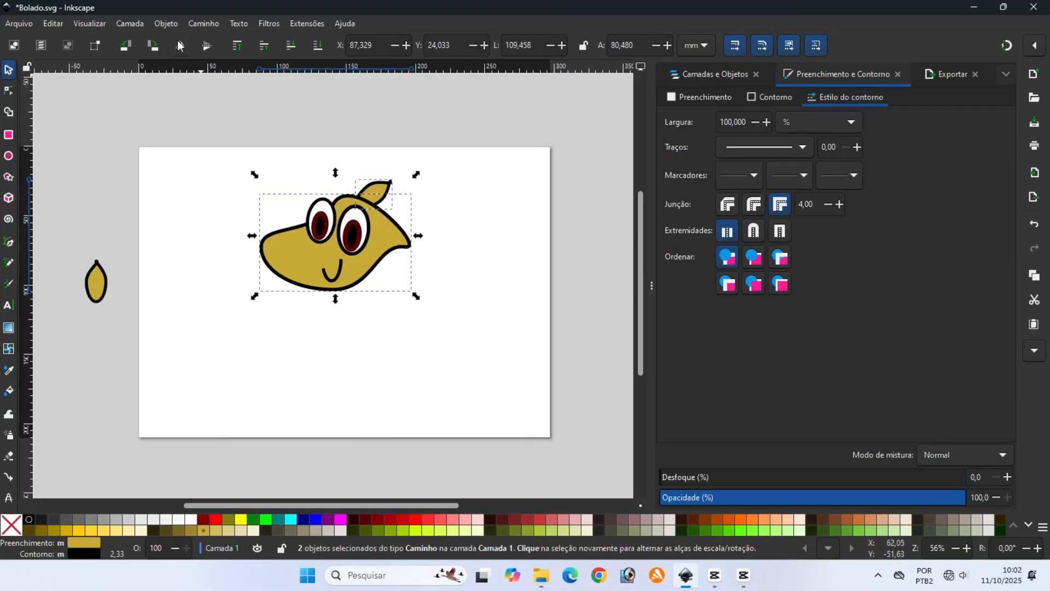
click(193, 24)
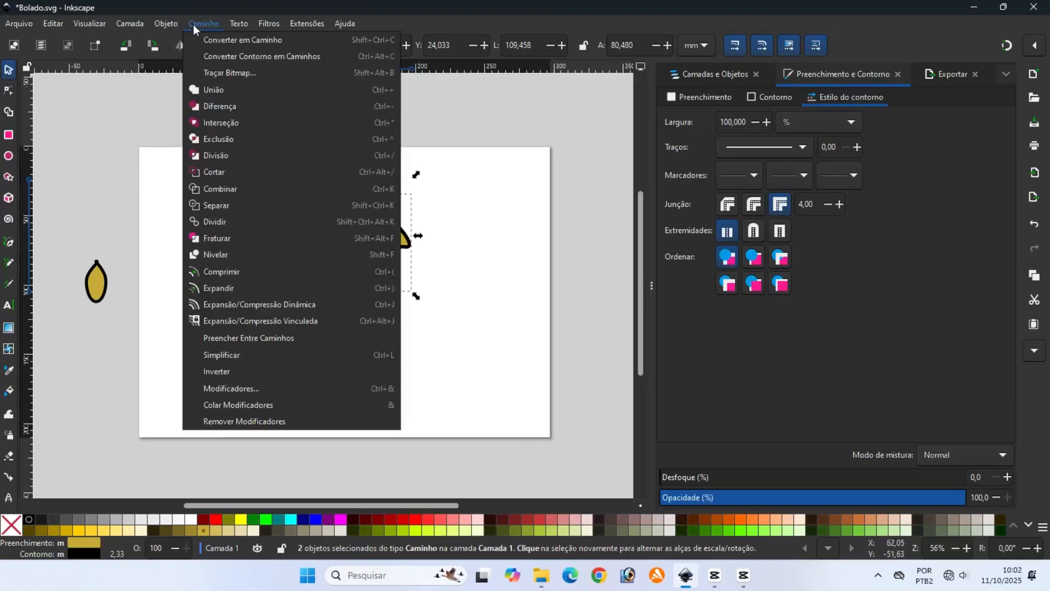
click(196, 88)
Tilt the spare leaf copy, shrink it to about 16.7 × 24.4 mm and place it above the eyes as the front ear
click(102, 286)
click(100, 283)
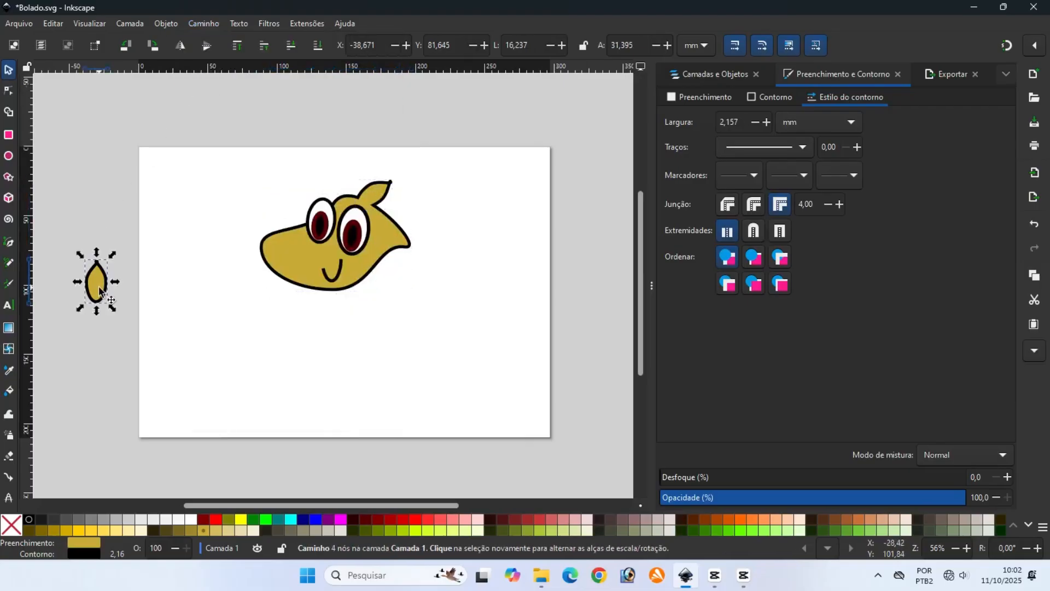
drag(113, 254, 102, 251)
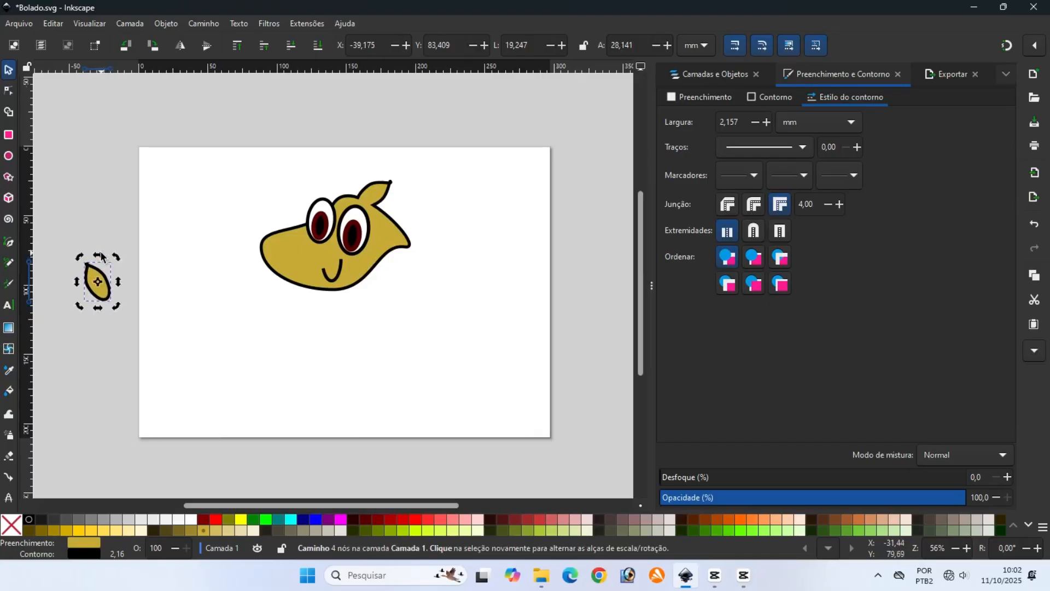
click(94, 280)
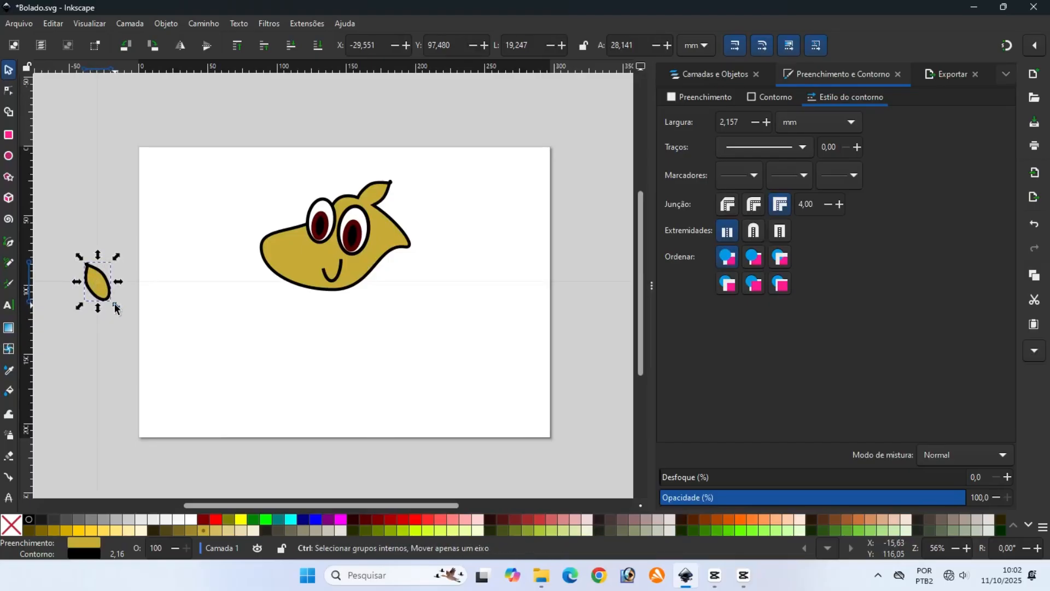
mouse_move(116, 308)
mouse_down()
mouse_move(100, 283)
mouse_move(295, 230)
mouse_move(344, 199)
mouse_up()
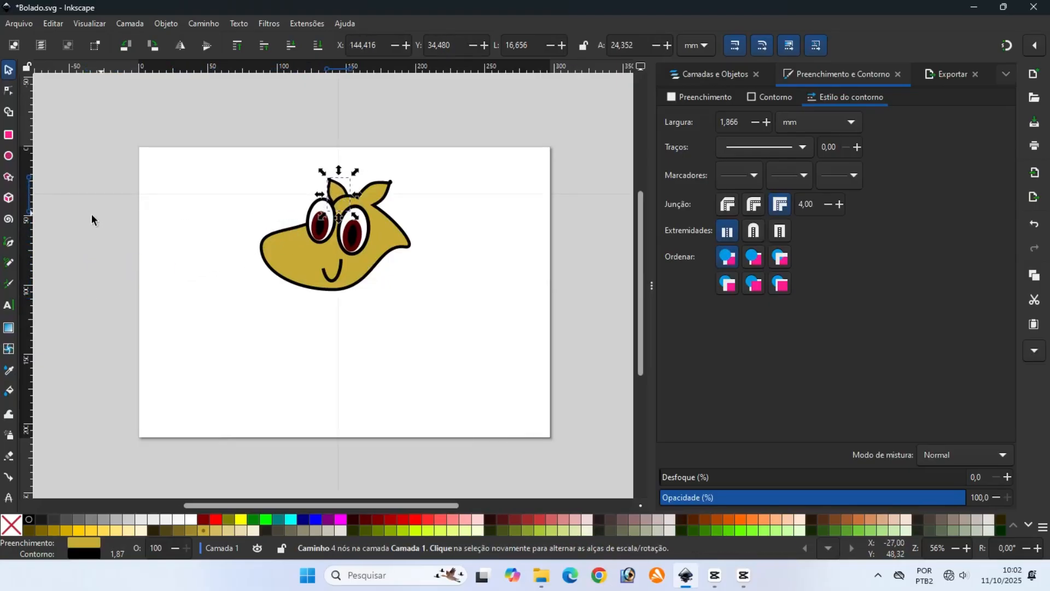
click(78, 218)
Paste another leaf copy, remove its outline and fill it with #786721
right_click(85, 232)
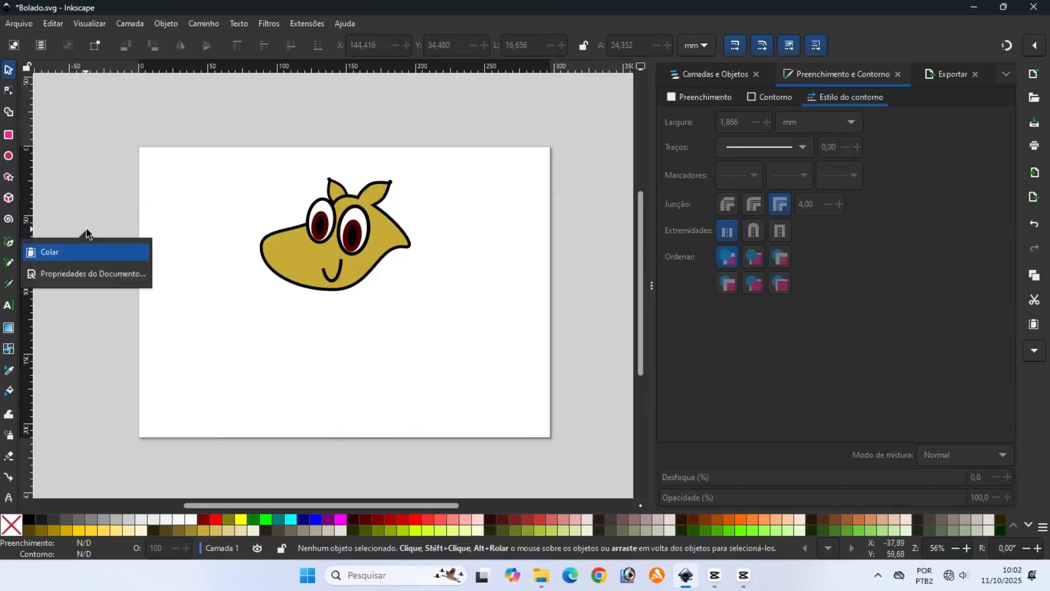
click(87, 252)
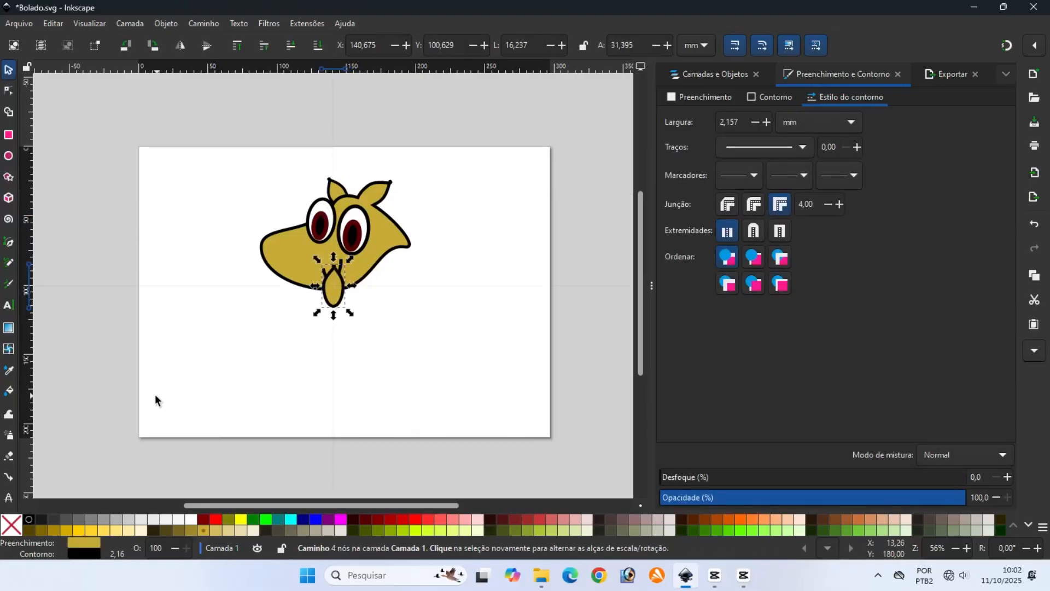
right_click(9, 532)
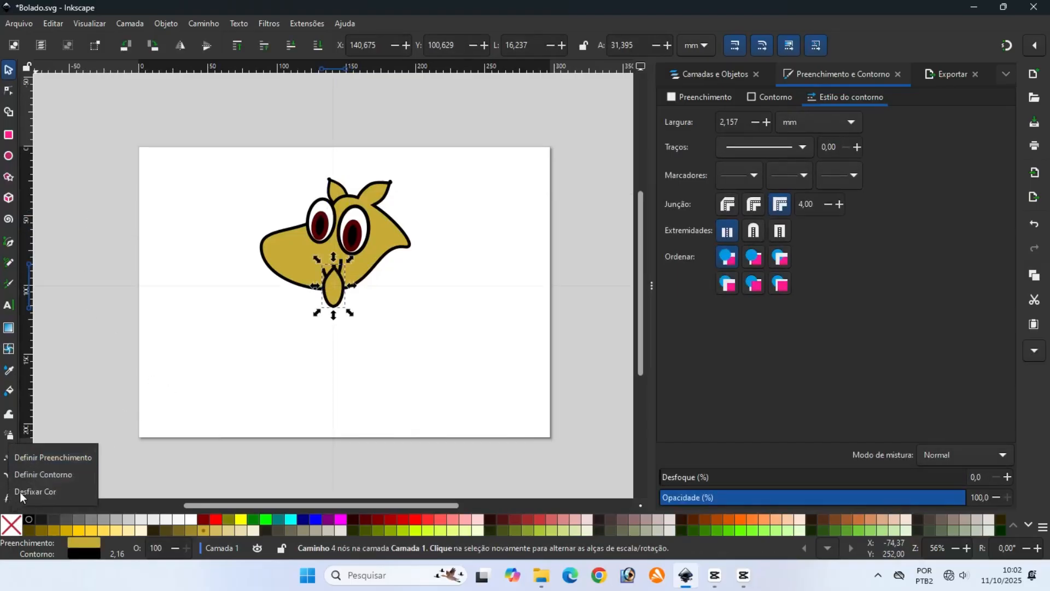
click(28, 476)
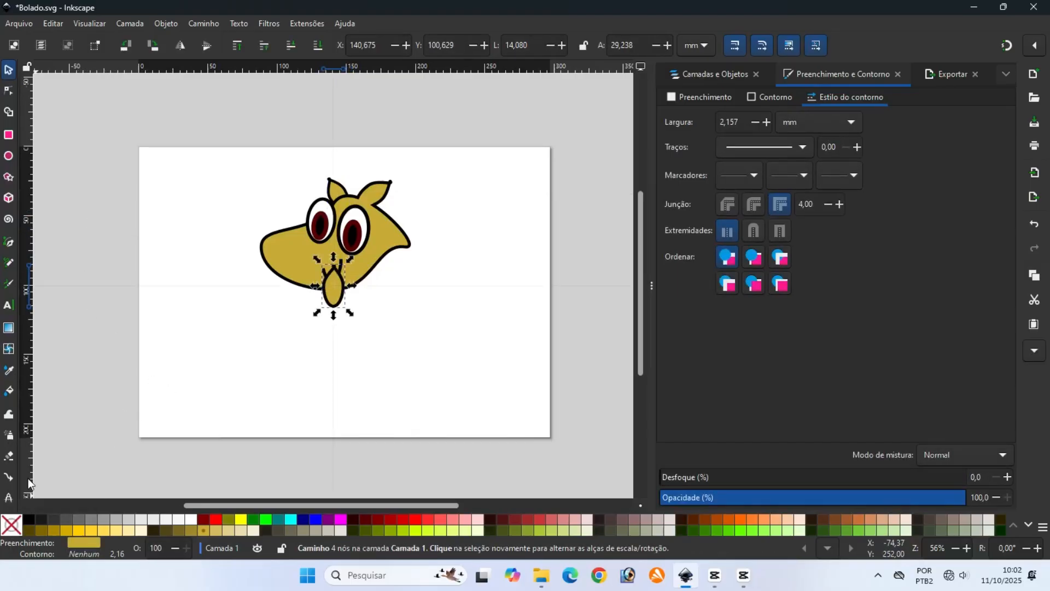
click(176, 531)
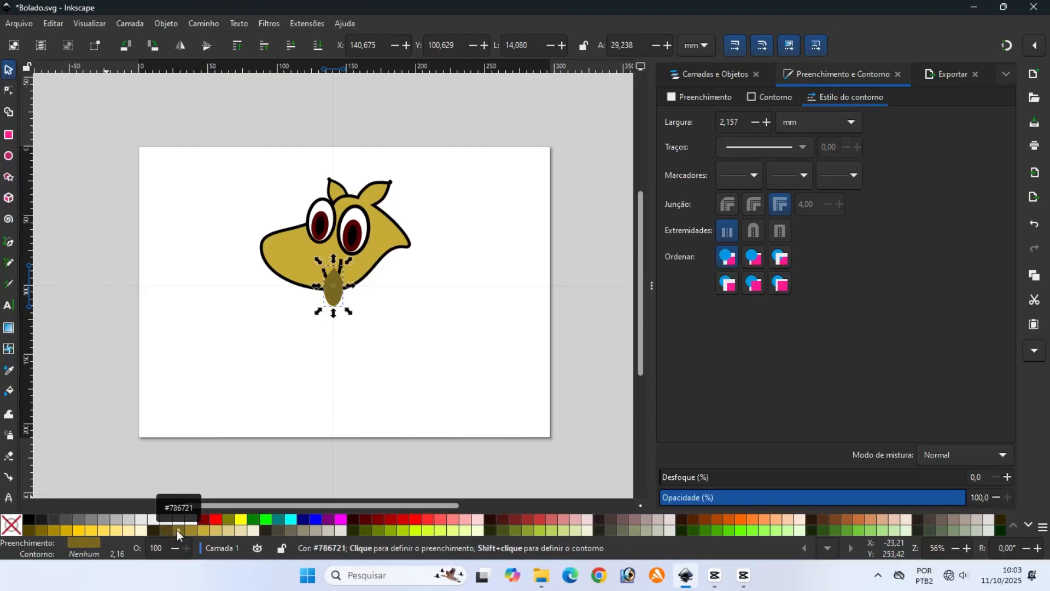
Shrink and tilt the dark leaf to about 10 × 13.5 mm and move it onto the rear ear
key(ctrl)
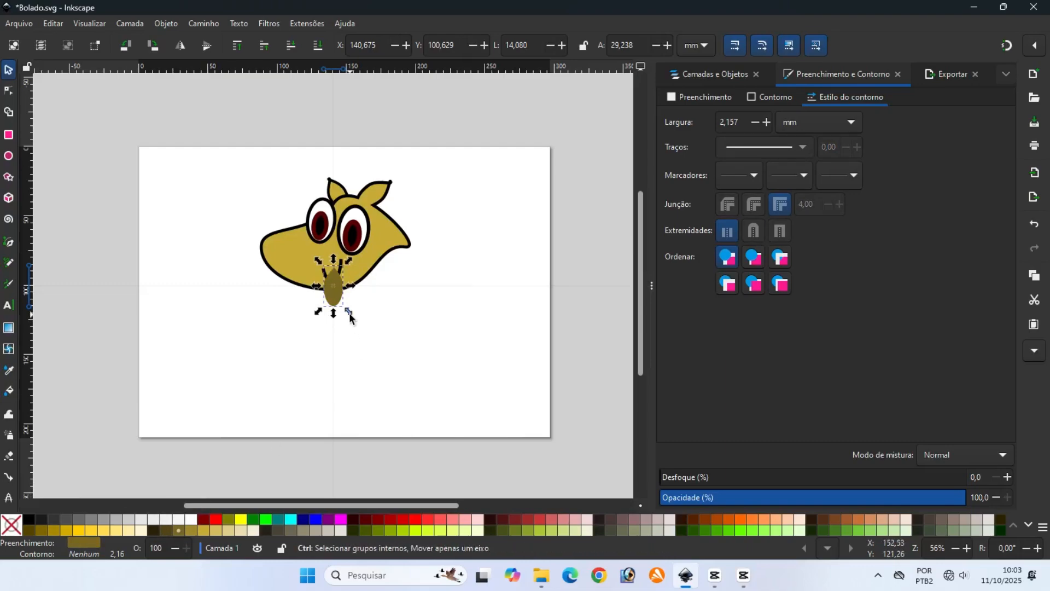
drag(350, 316, 344, 304)
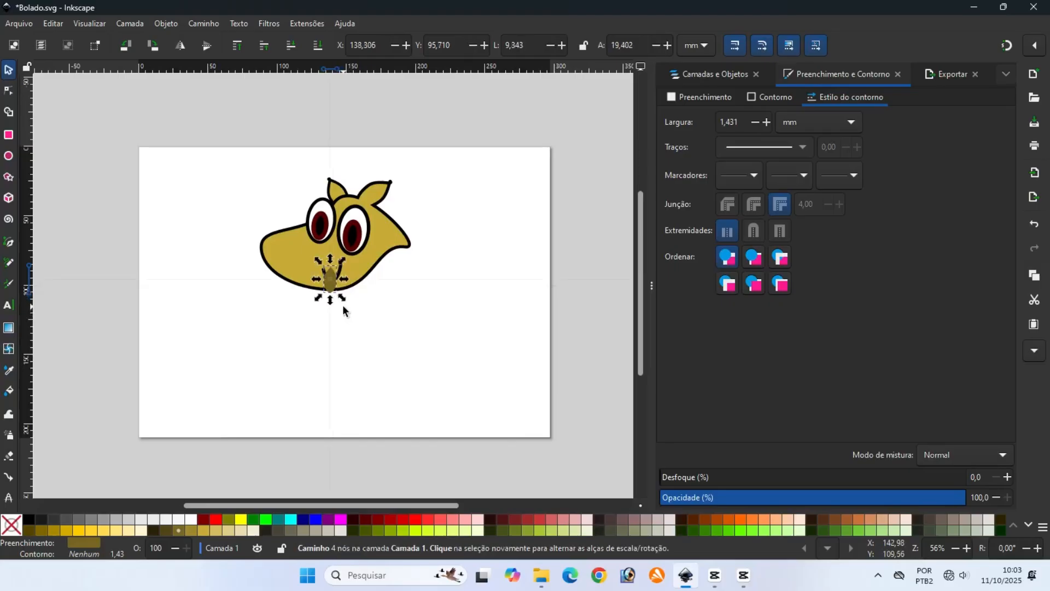
shift+click(332, 284)
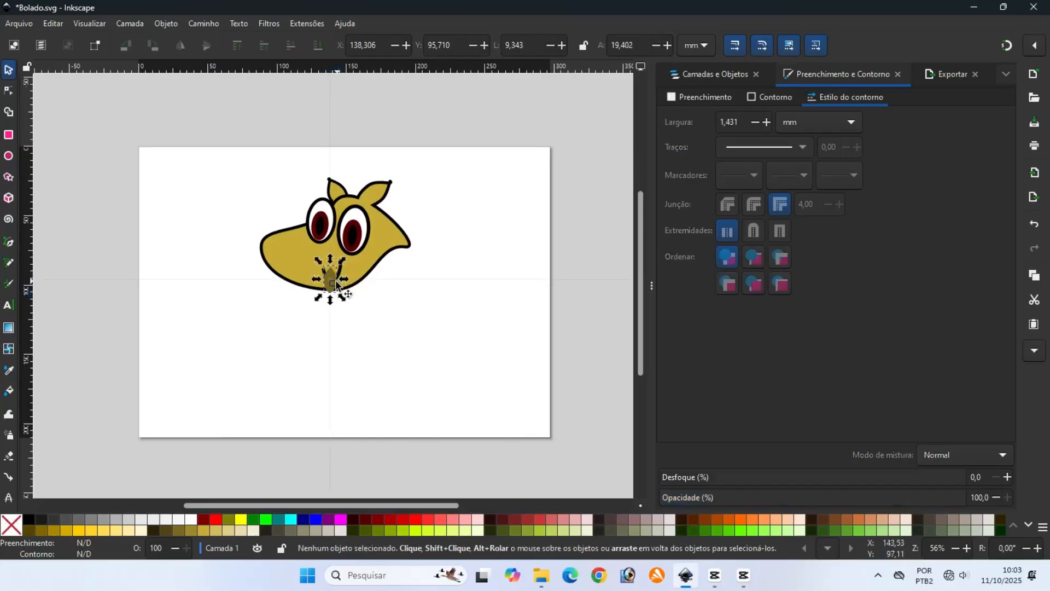
click(329, 282)
drag(329, 282, 392, 185)
click(328, 284)
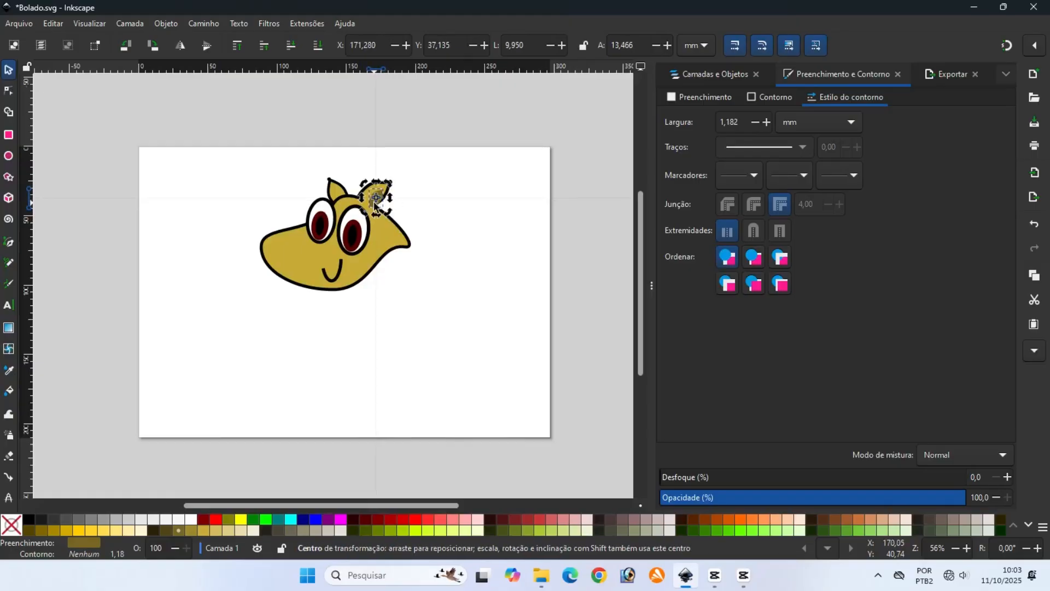
click(374, 203)
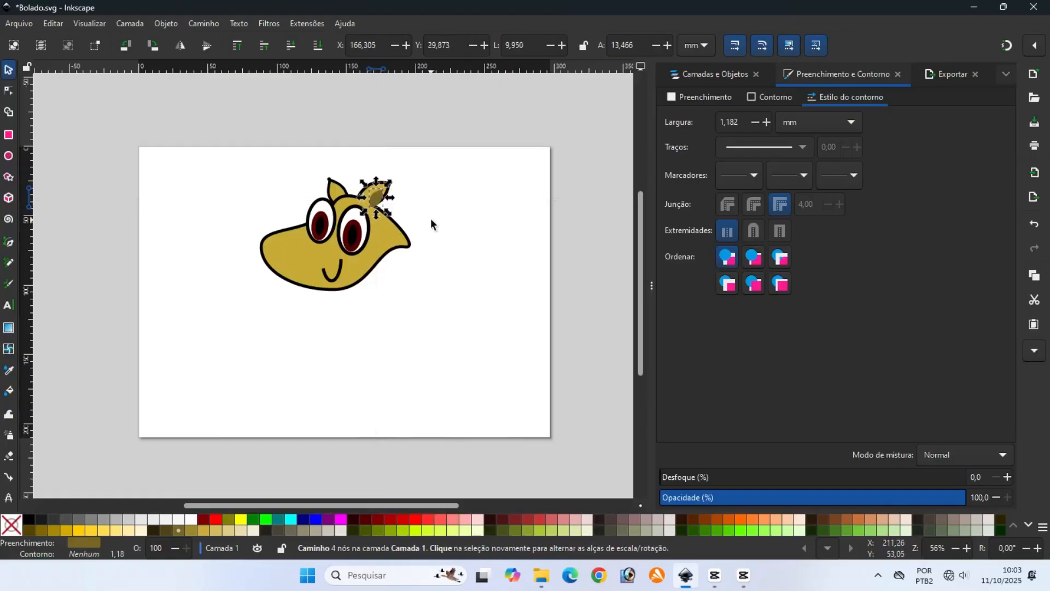
Nudge and rotate the dark leaf so it sits inside the rear ear, and save the document
key(Up)
key(Up)
key(Up)
key(Up)
key(Right)
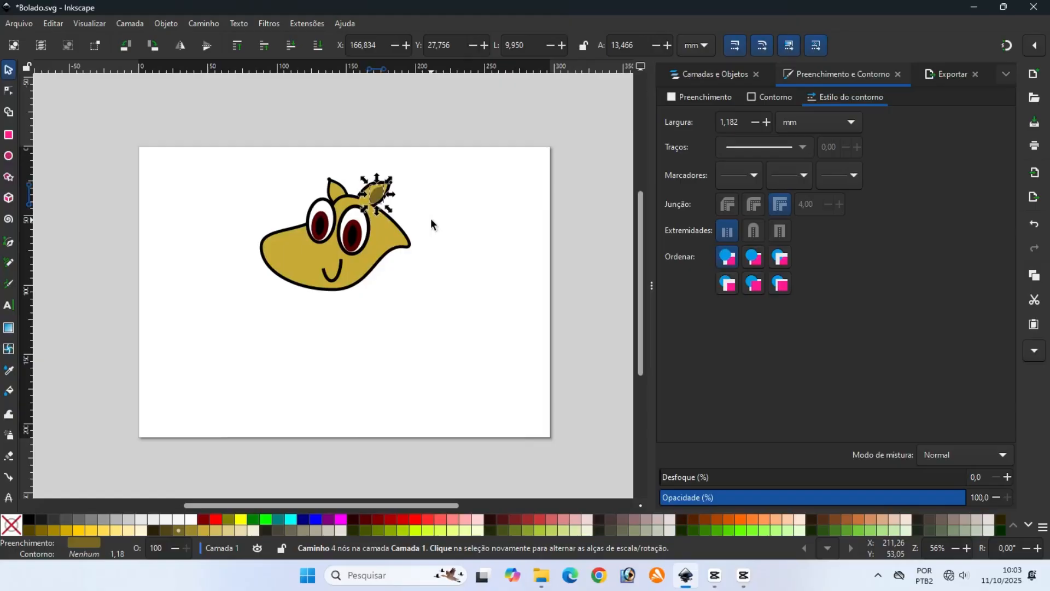
key(Left)
key(Left)
key(Up)
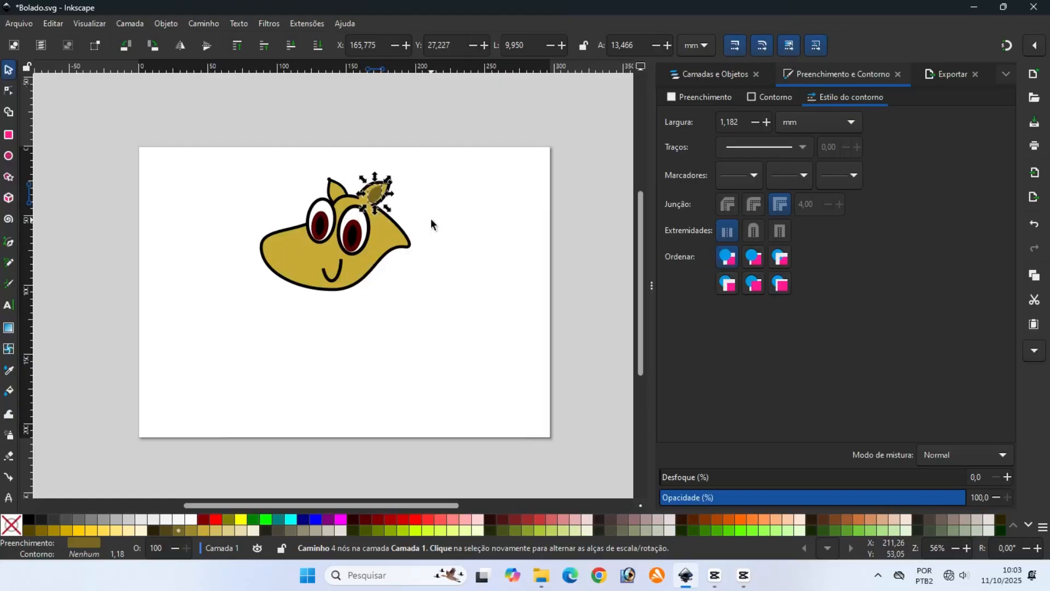
click(378, 198)
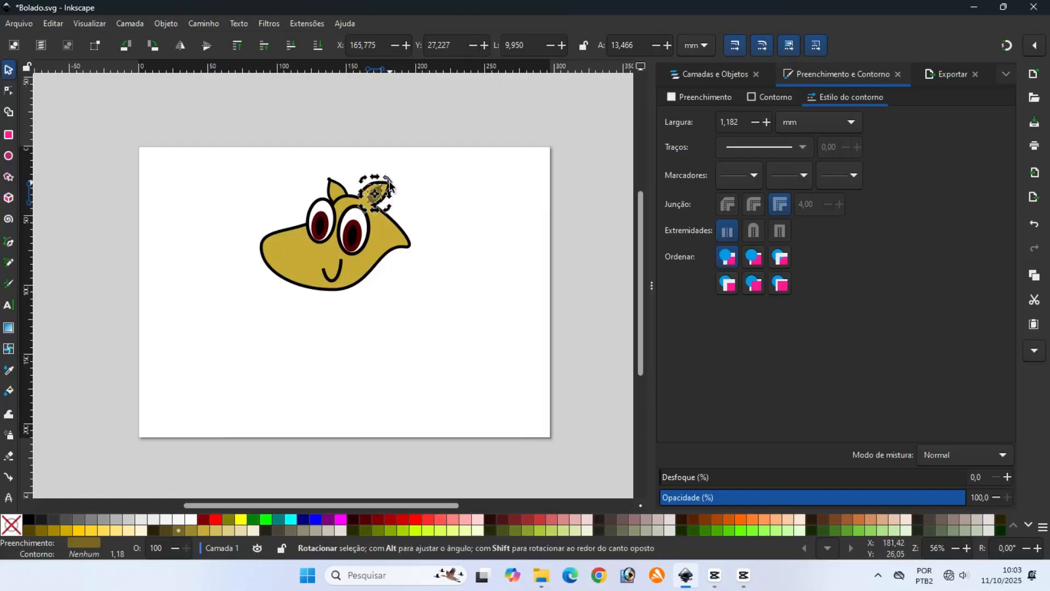
drag(390, 186, 409, 206)
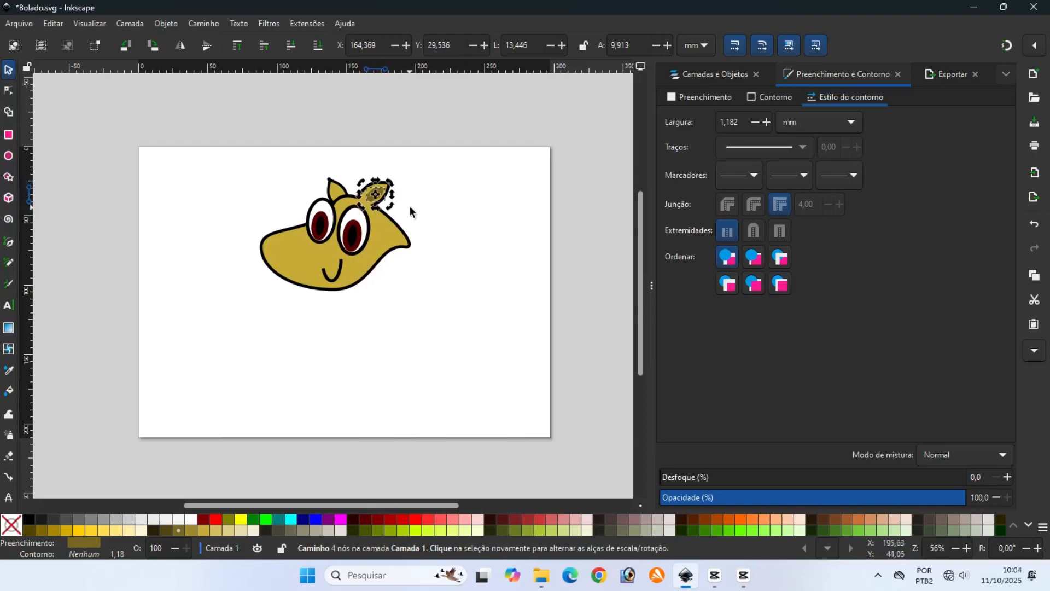
click(417, 206)
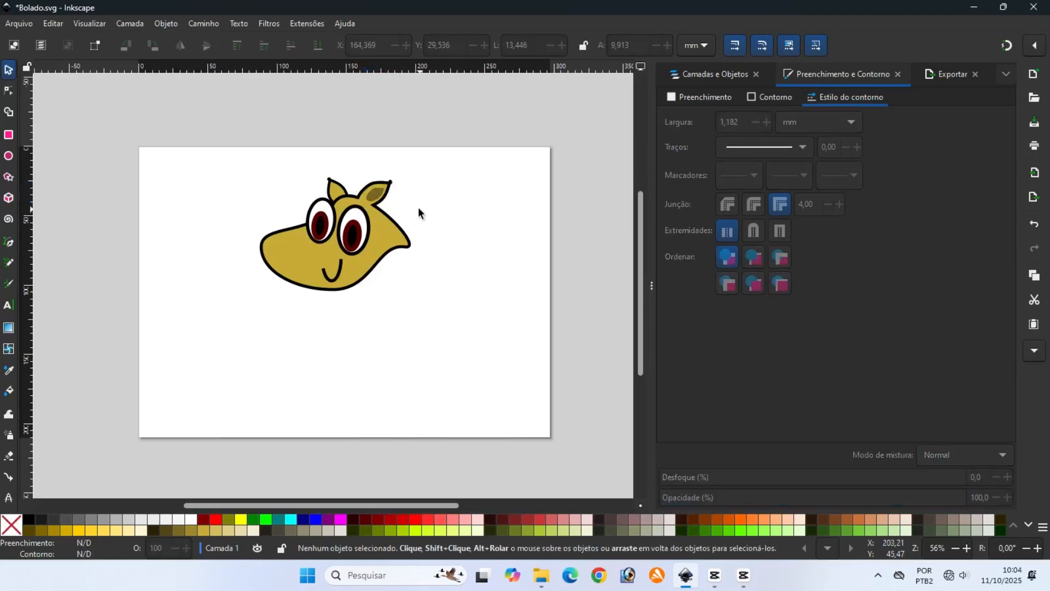
click(25, 25)
click(36, 119)
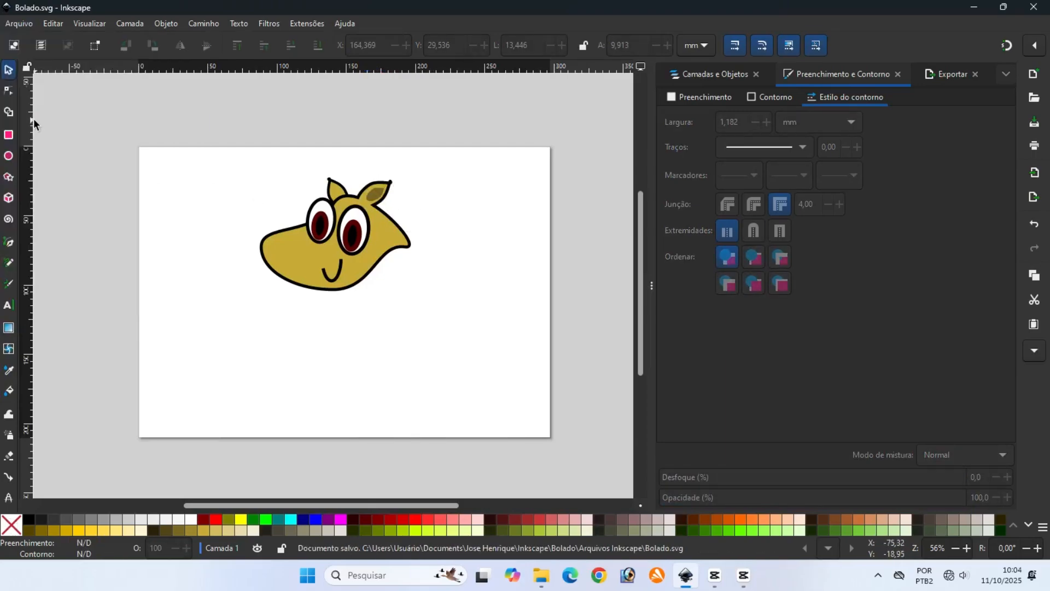
Draw a dark olive ellipse about 33 × 46 mm, outline it in black and place it over the snout's tip as the nose
click(8, 156)
mouse_move(83, 251)
mouse_down()
mouse_move(70, 241)
mouse_move(98, 263)
mouse_move(134, 269)
mouse_move(110, 289)
mouse_up()
right_click(28, 521)
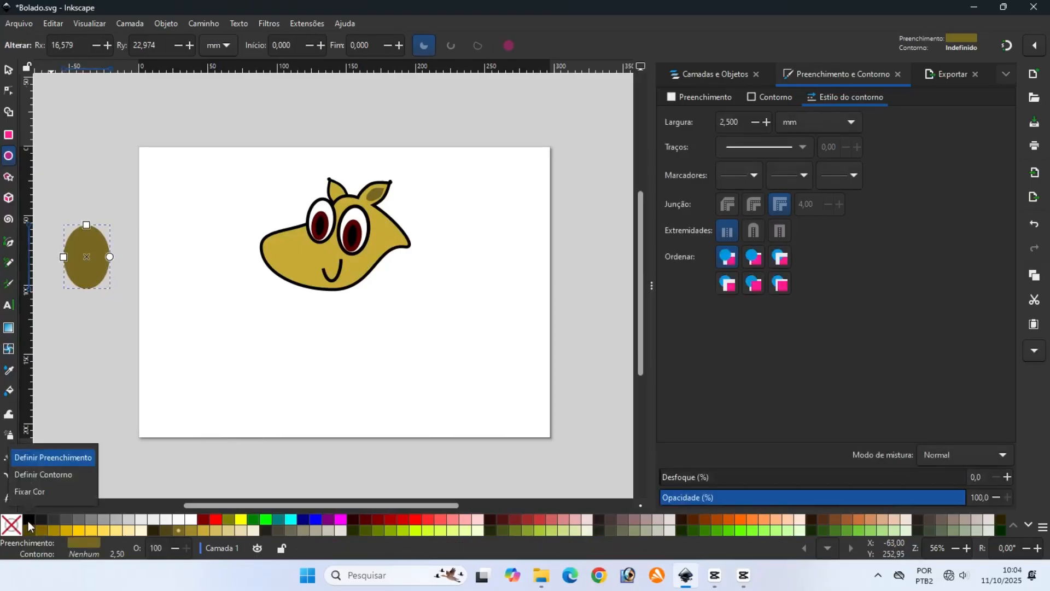
click(34, 475)
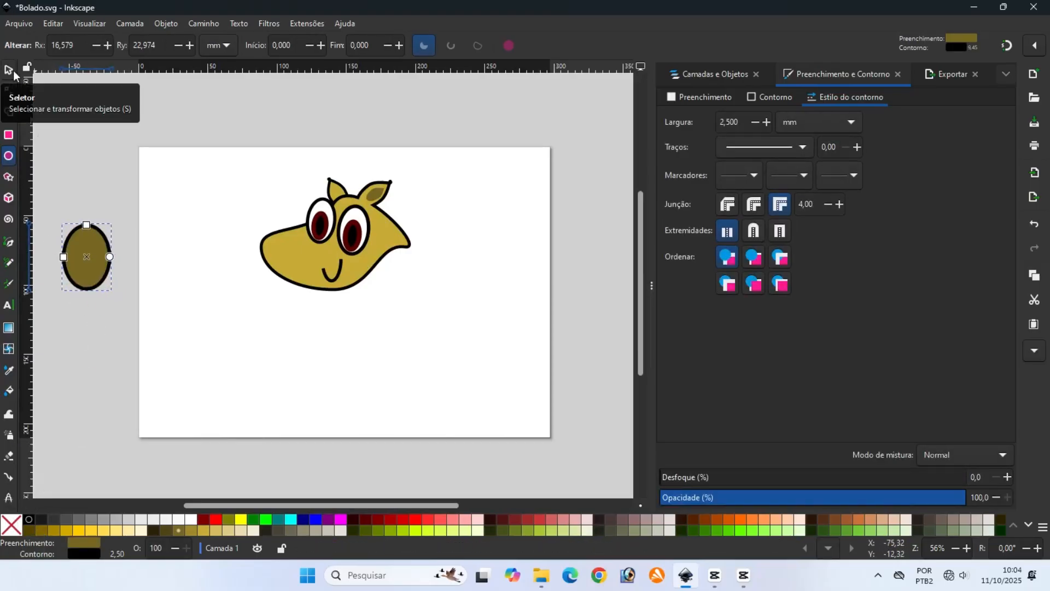
click(8, 70)
drag(86, 255, 263, 245)
click(97, 256)
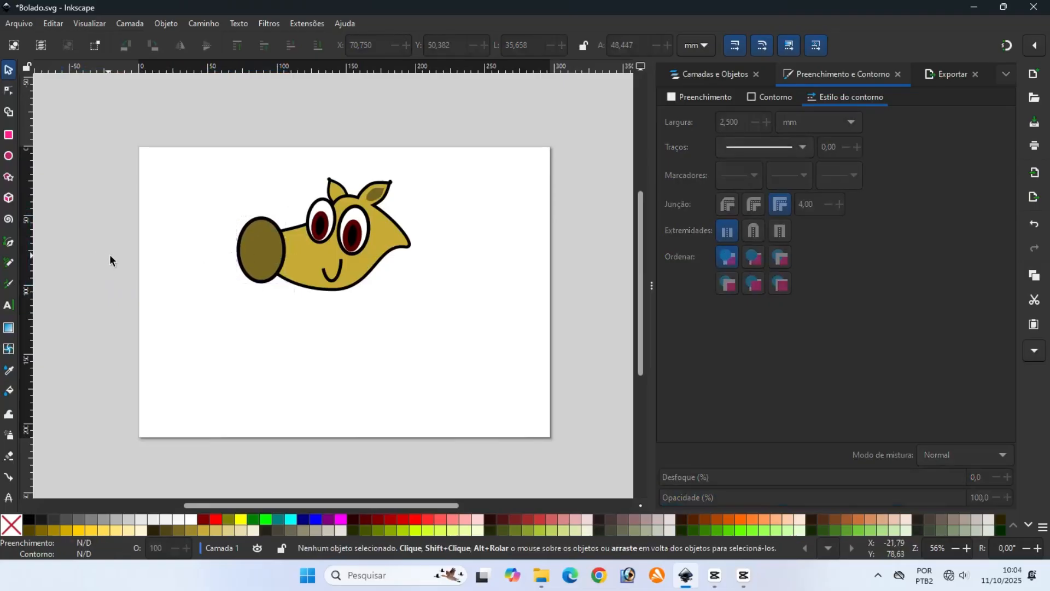
Group all the head objects, including the nose and ears, and save the document
drag(222, 162, 431, 304)
click(177, 24)
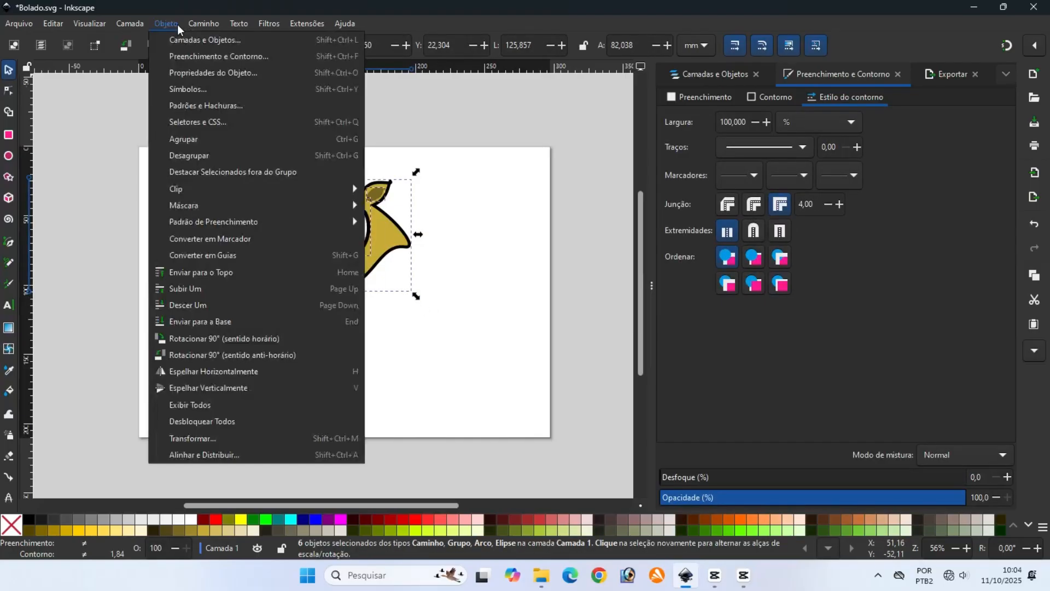
click(184, 138)
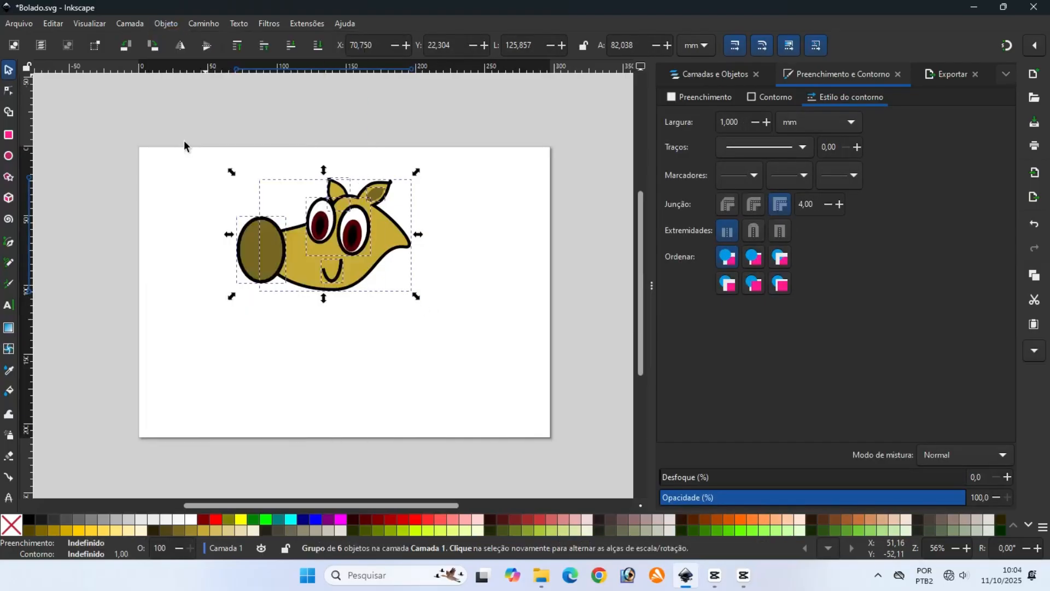
click(25, 25)
click(38, 121)
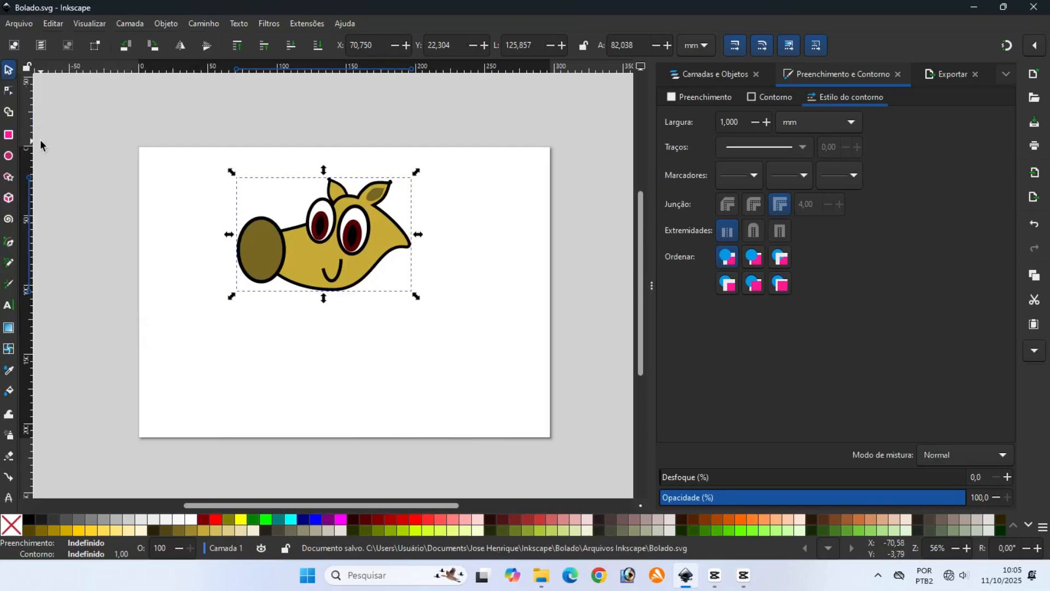
click(77, 277)
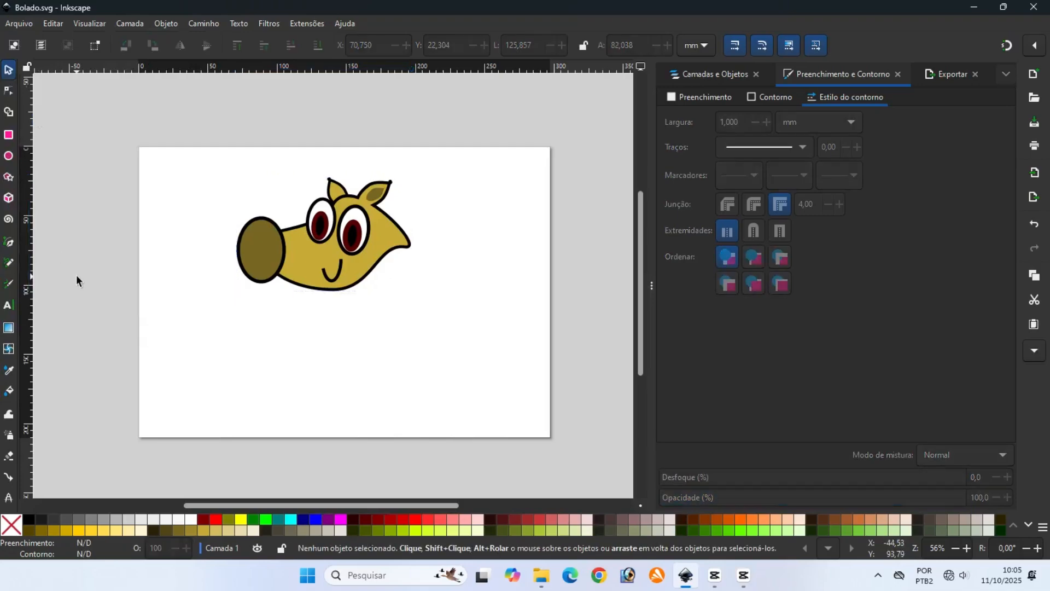
Draw a large body ellipse about 184 × 132 mm on the page's lower half and fill it with #A0892C
click(9, 156)
mouse_move(192, 268)
mouse_down()
mouse_move(178, 257)
mouse_move(197, 291)
mouse_move(302, 392)
mouse_move(437, 432)
mouse_up()
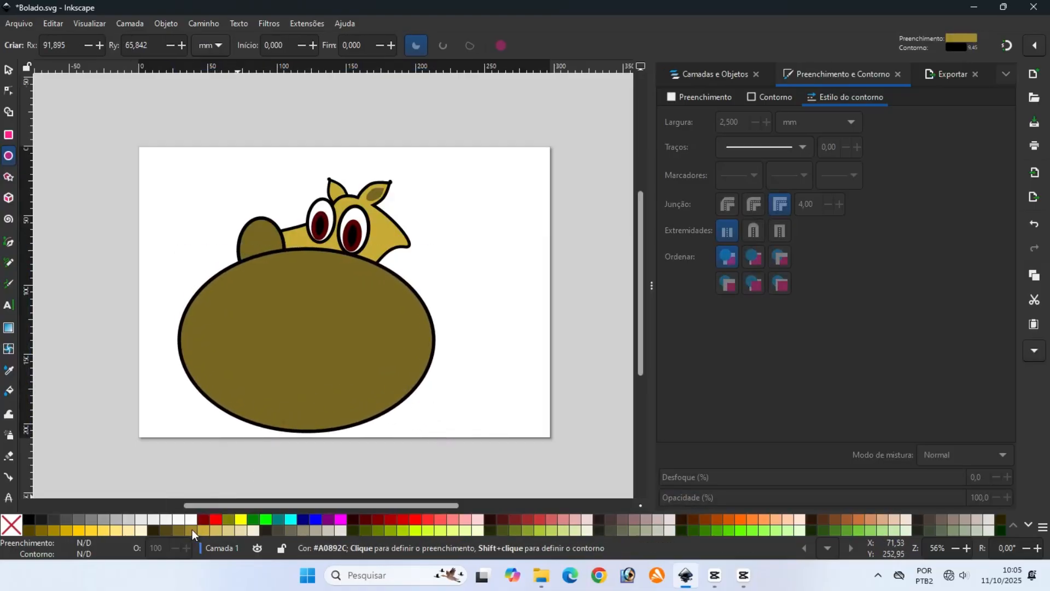
click(277, 359)
click(8, 70)
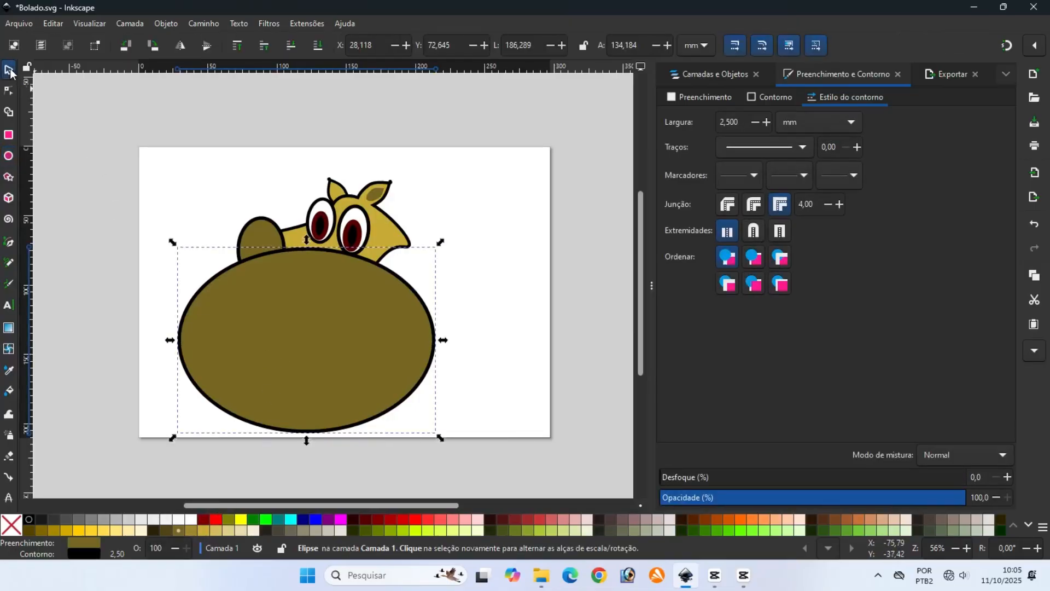
click(203, 530)
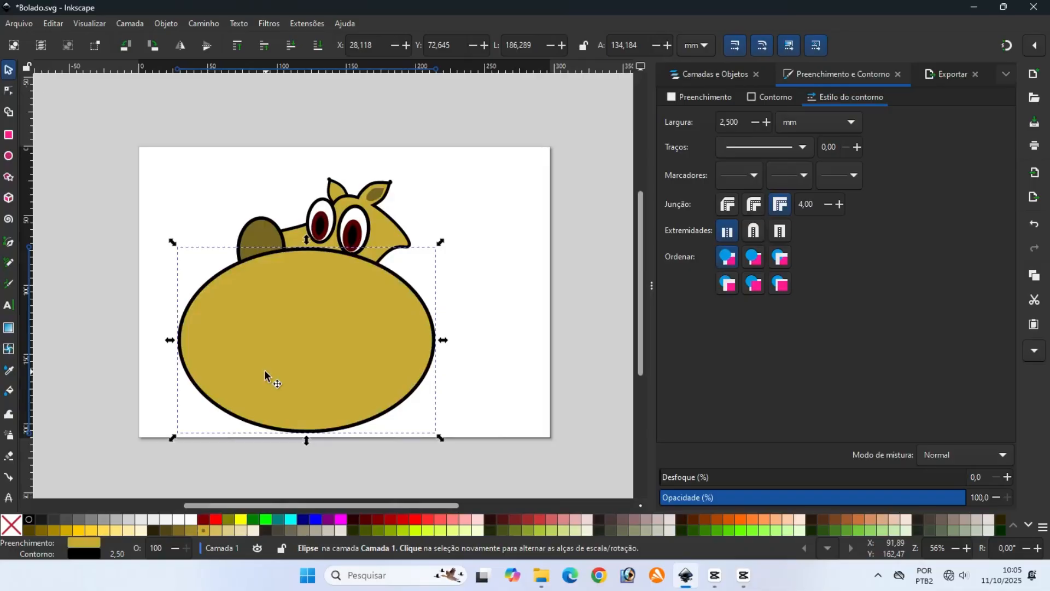
click(191, 530)
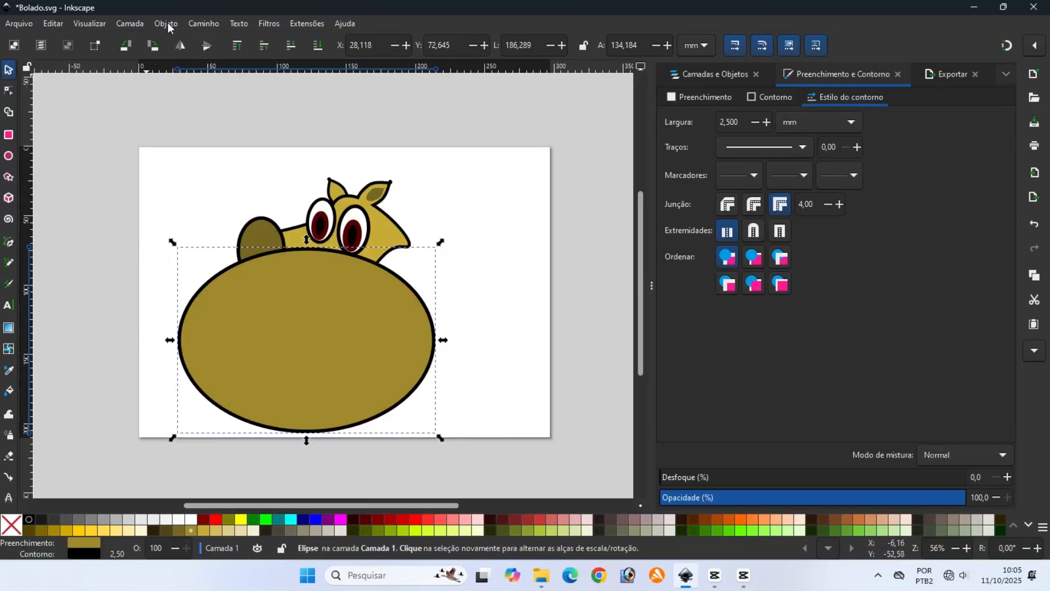
Send the body ellipse behind the head and convert it to a path
click(197, 23)
click(214, 41)
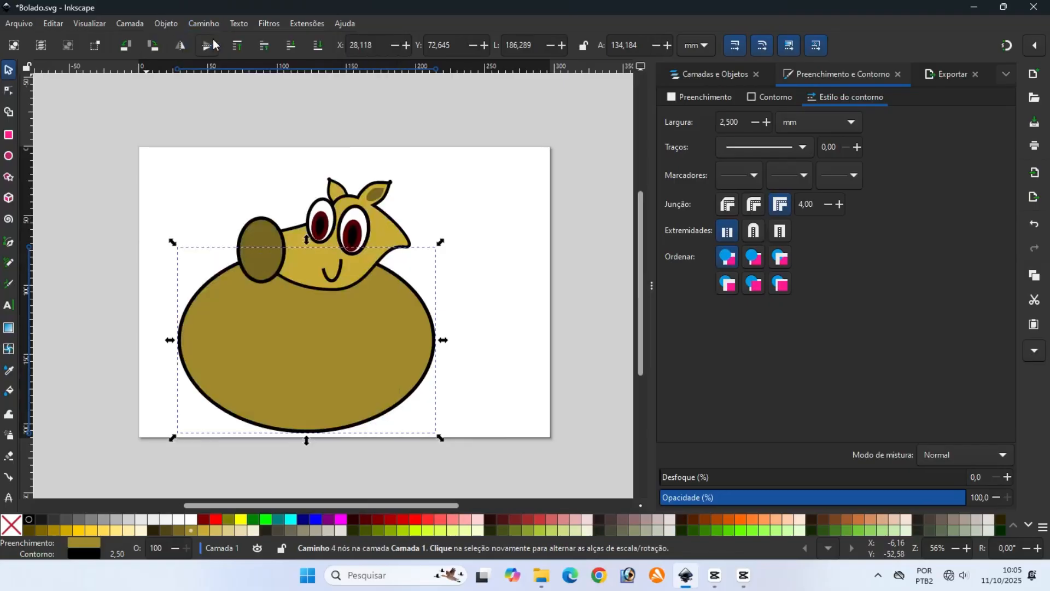
Reshape the body path by pulling its top node down into a dip, bringing the left node inward, and moving the body slightly up
click(9, 90)
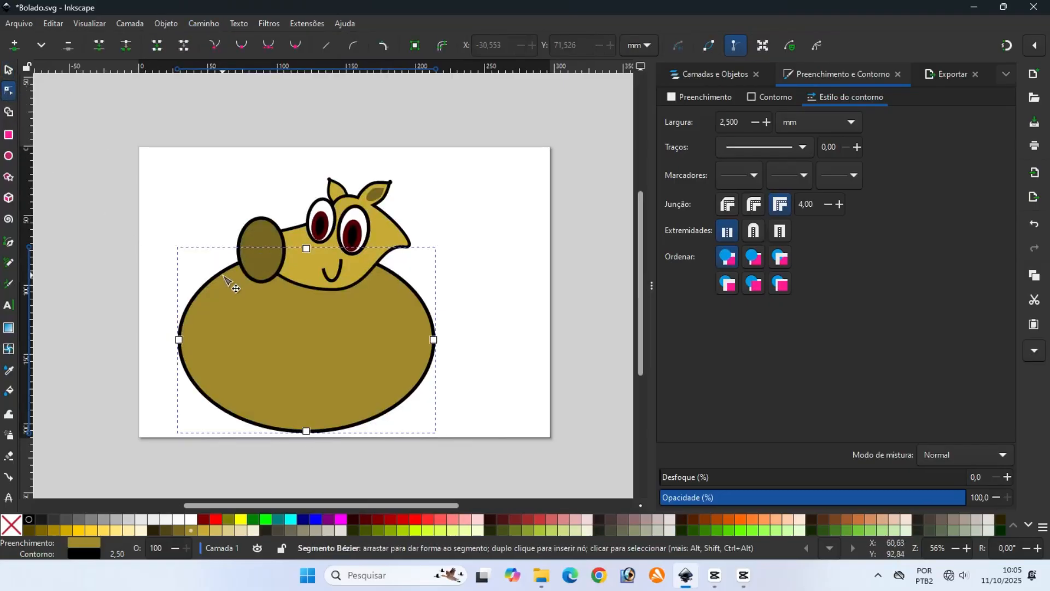
drag(306, 249, 314, 332)
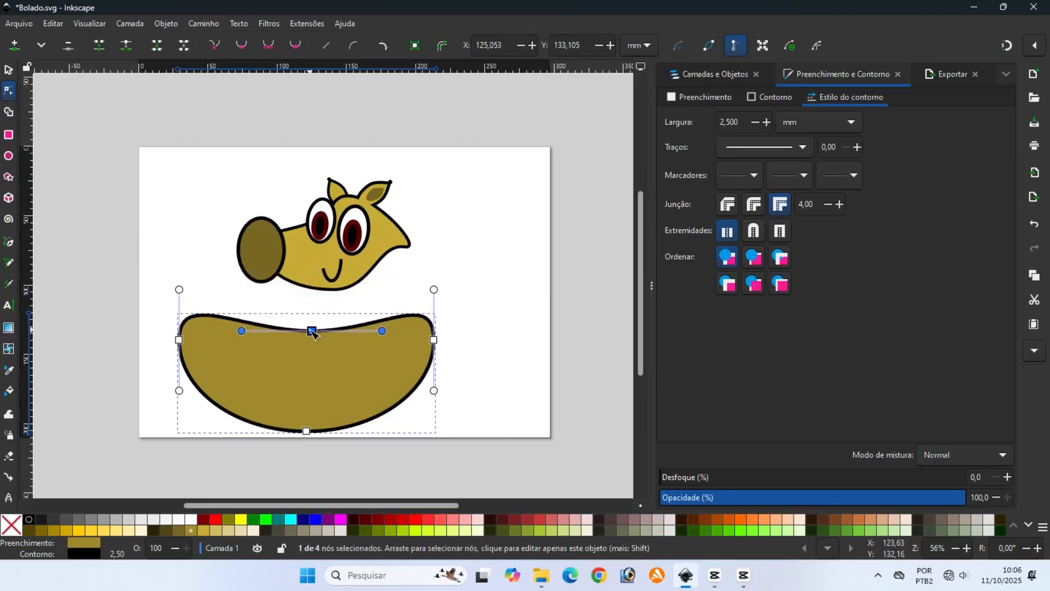
drag(382, 330, 324, 351)
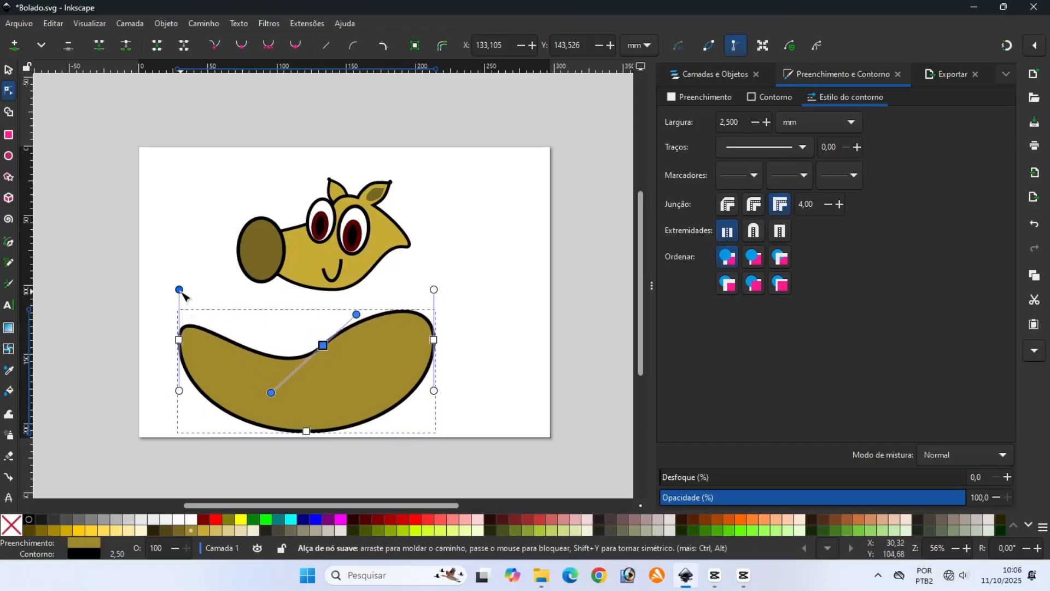
drag(179, 290, 202, 310)
drag(179, 343, 233, 334)
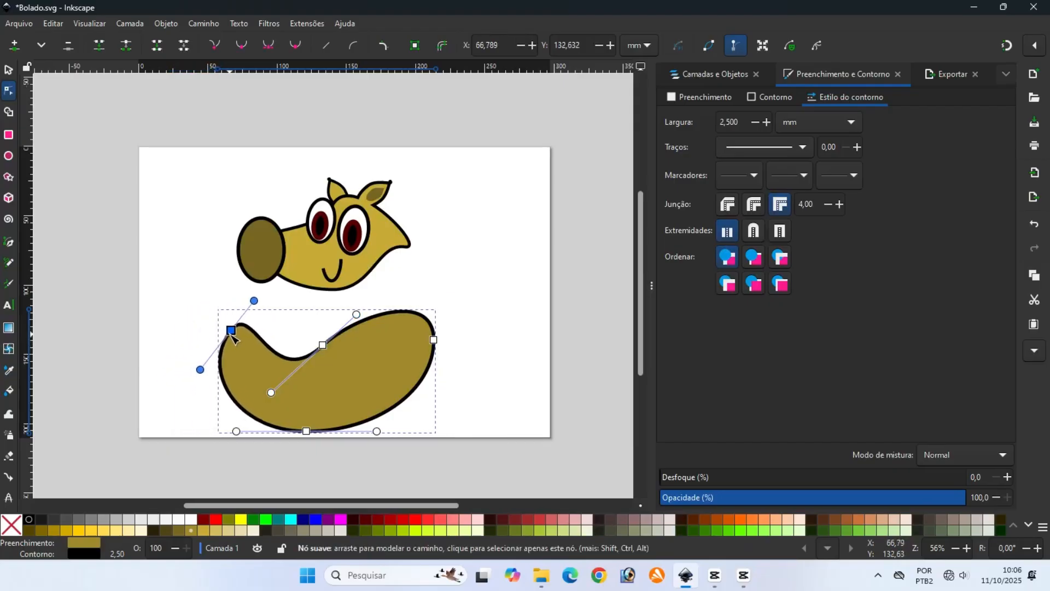
click(8, 71)
mouse_move(386, 356)
mouse_down()
mouse_move(399, 287)
mouse_move(393, 351)
mouse_up()
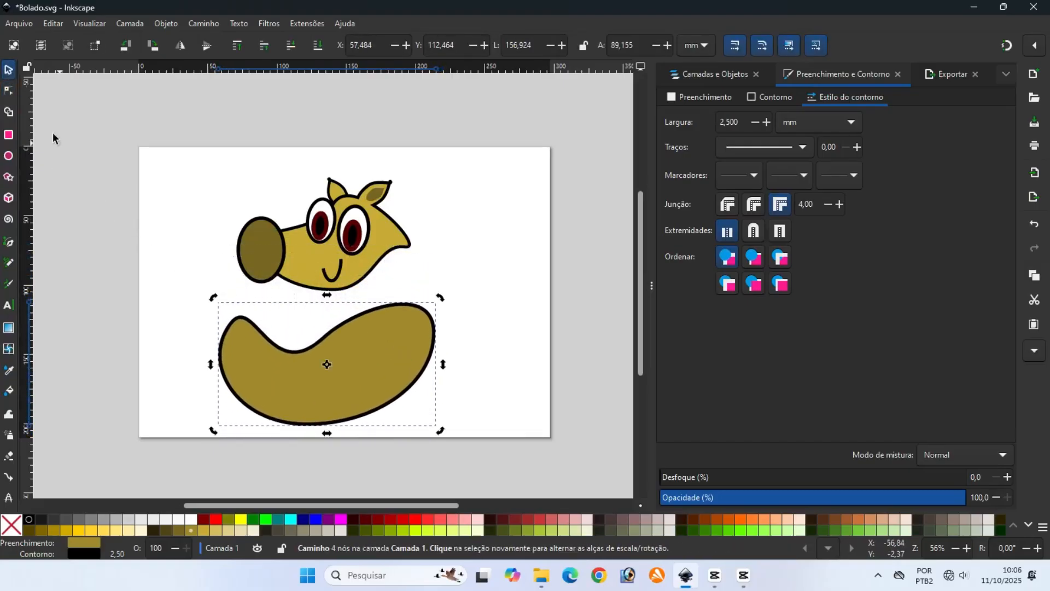
Add two nodes on the body's upper-right edge and raise them to the back of the head to form the neck
click(10, 91)
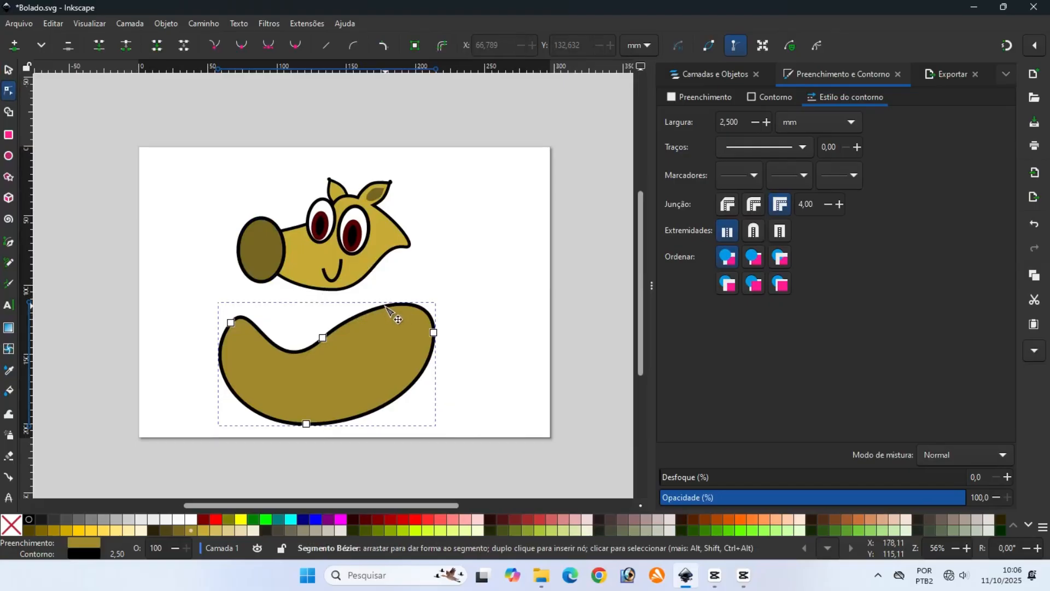
click(323, 339)
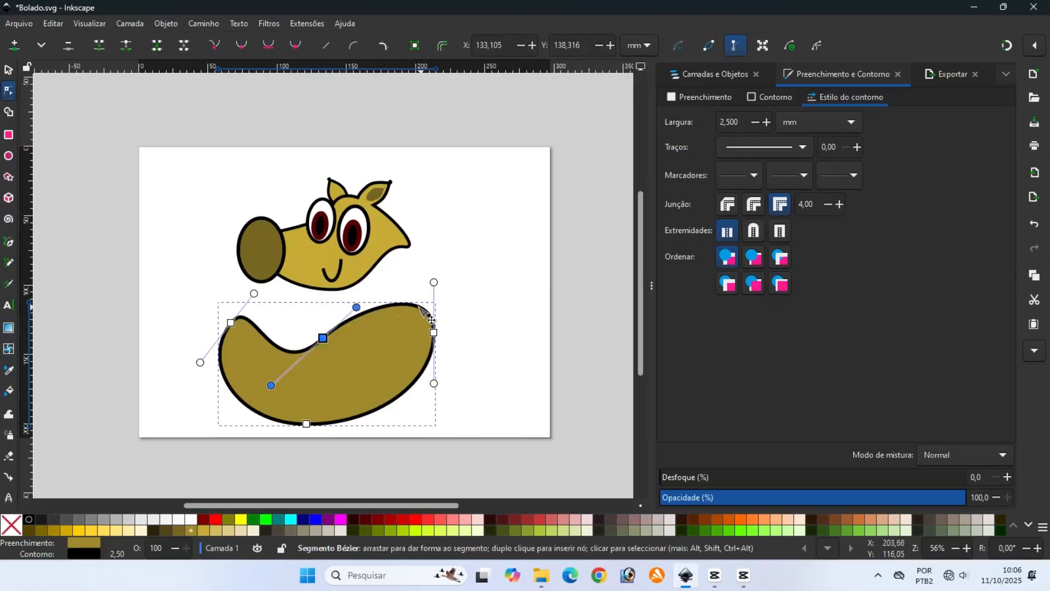
double_click(374, 311)
drag(374, 312, 371, 277)
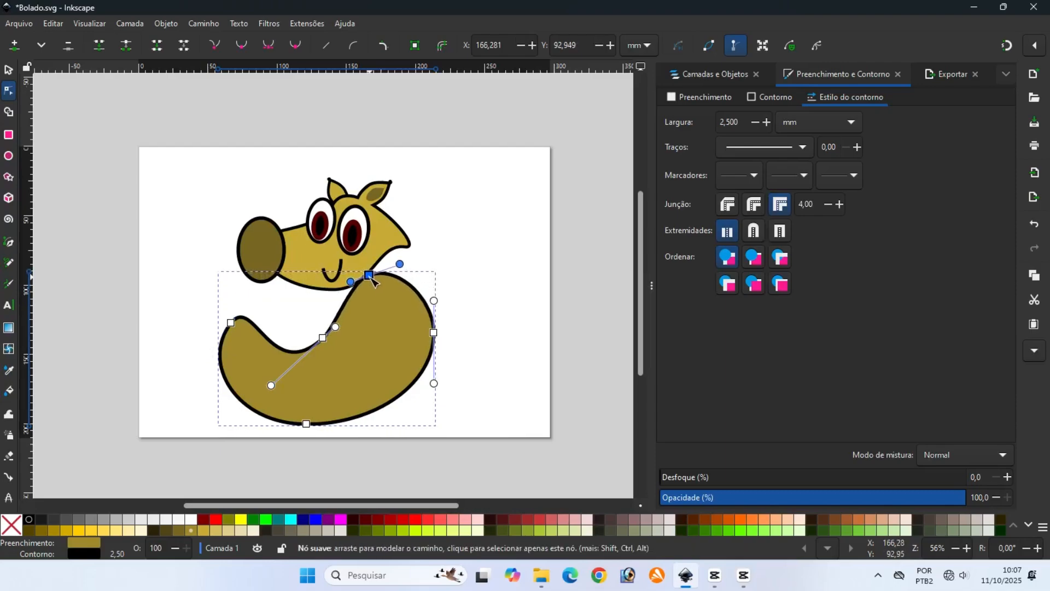
double_click(430, 305)
drag(430, 305, 389, 262)
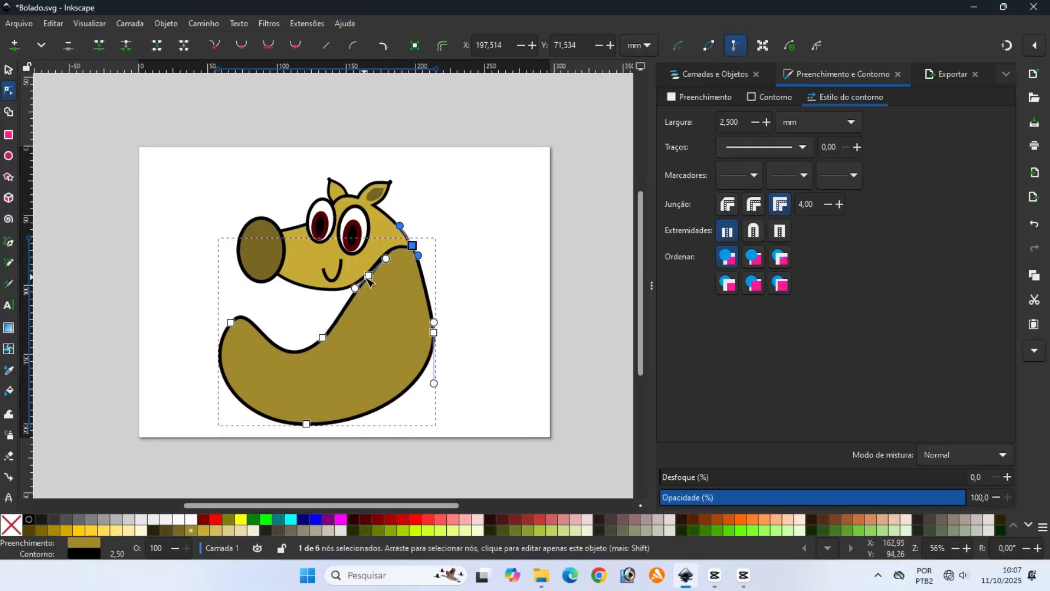
Smooth the throat, belly dip and back curves so the neck blends into the head, and save the document
click(368, 273)
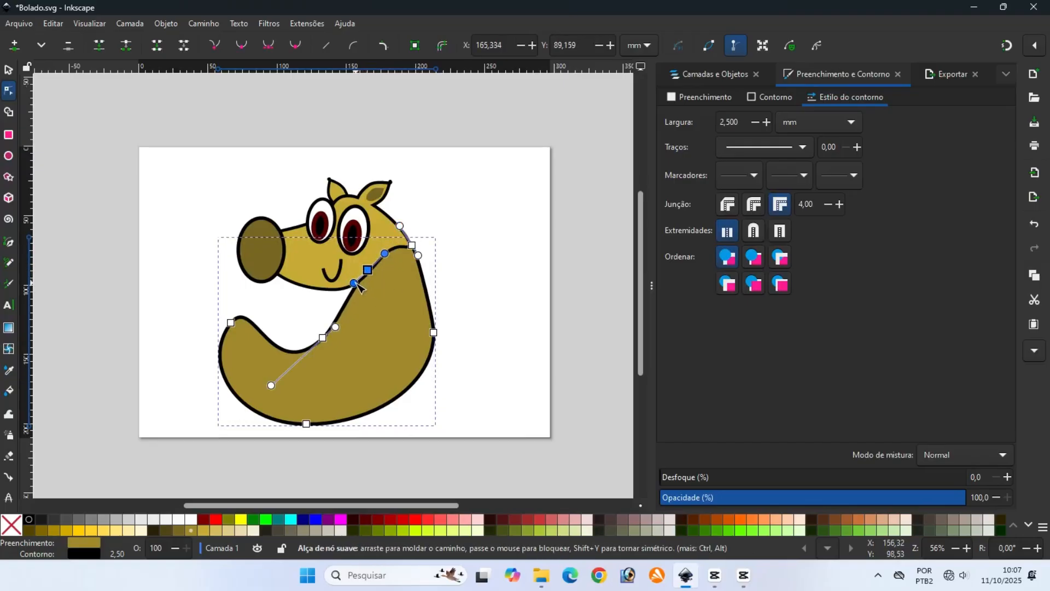
drag(358, 284, 367, 287)
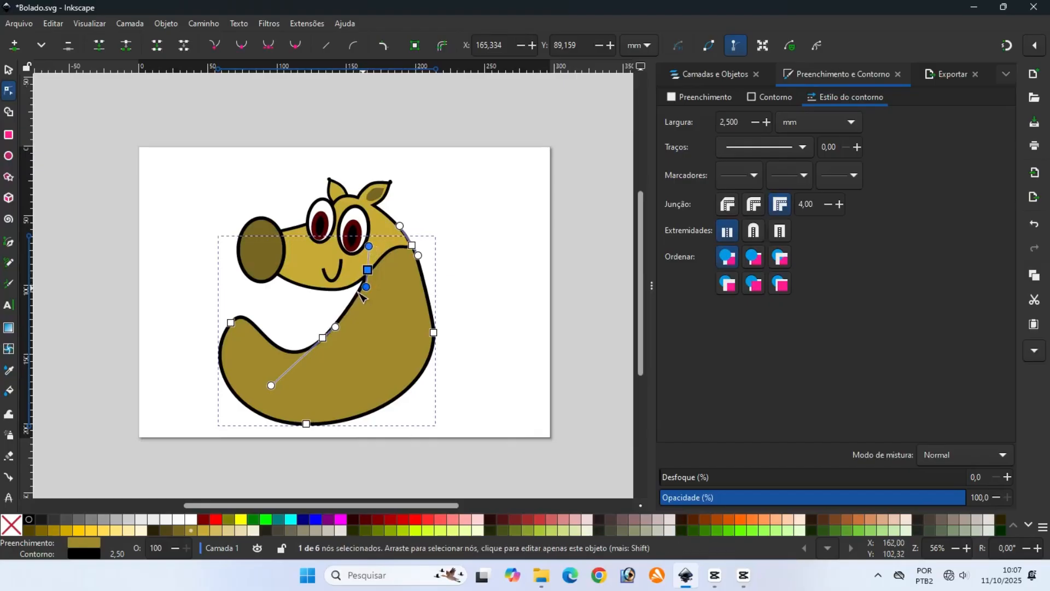
drag(335, 326, 355, 337)
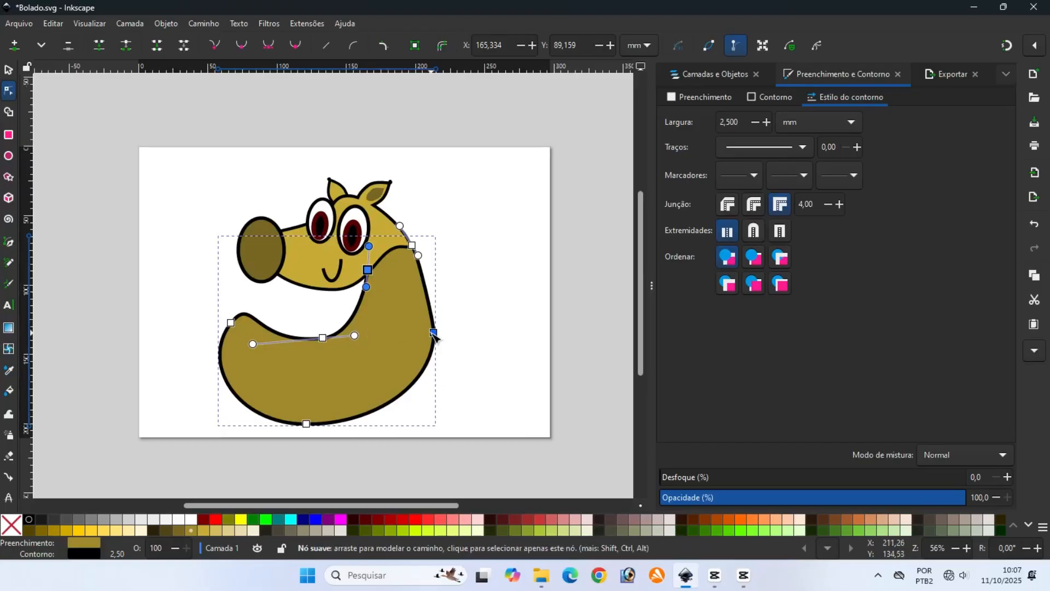
drag(433, 332, 444, 288)
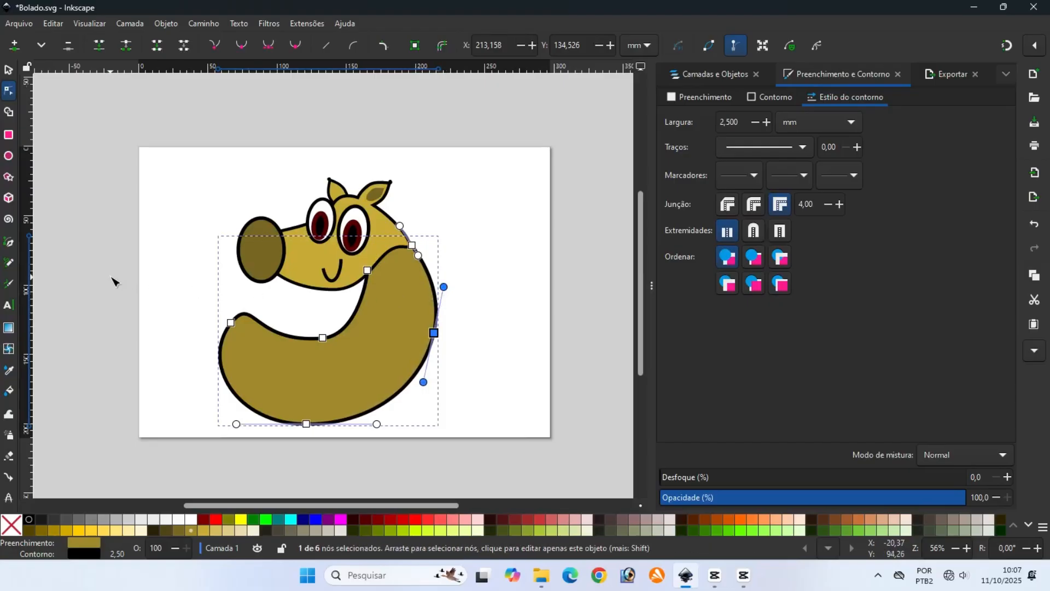
click(8, 70)
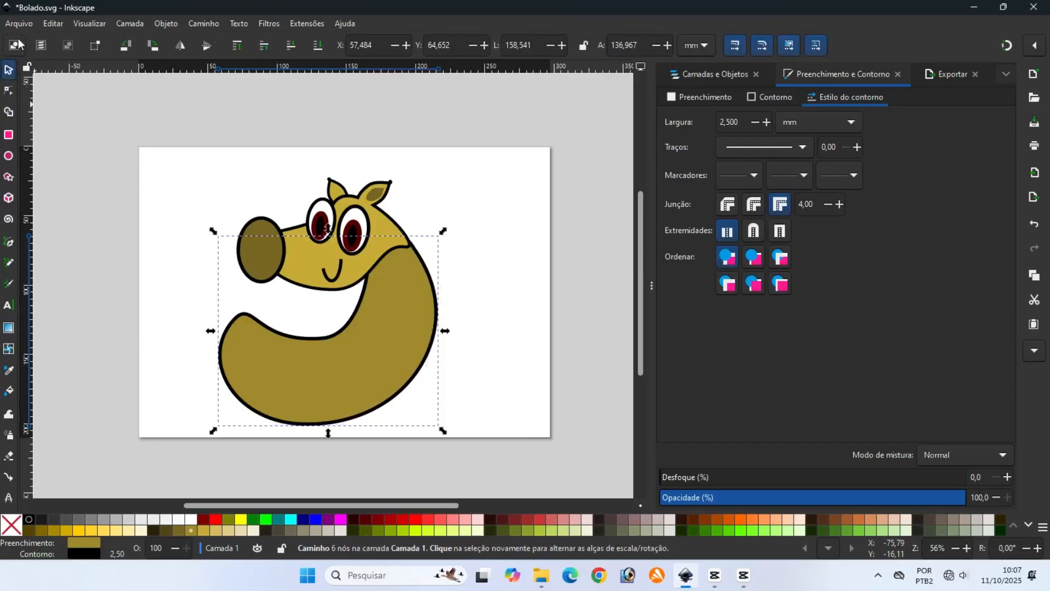
click(18, 23)
click(37, 123)
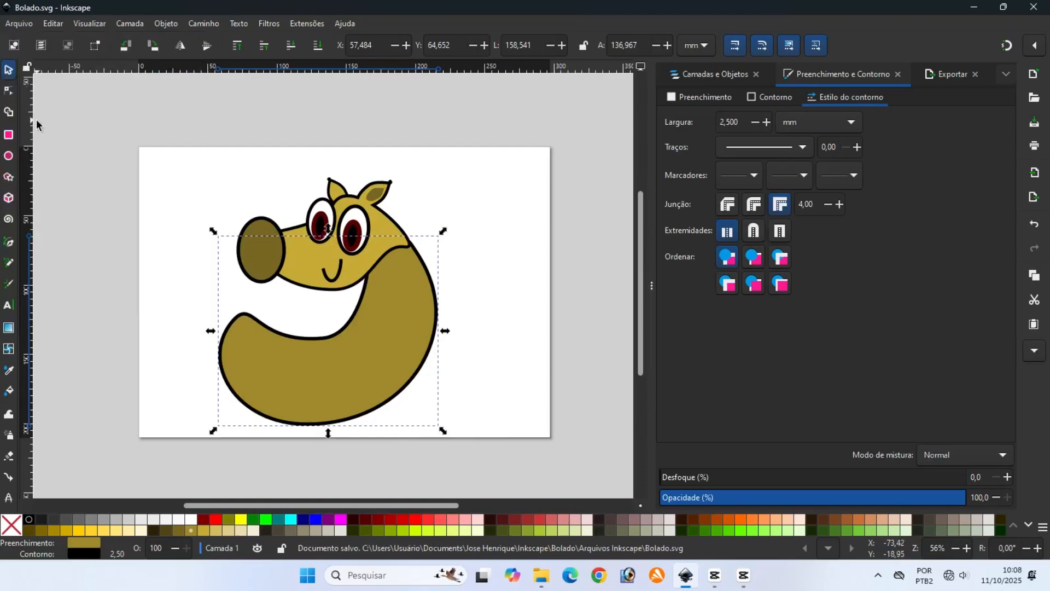
Draw an ellipse about 66 × 43 mm beside the page, make it an open arc ending at 137.4°, and remove its fill
click(9, 157)
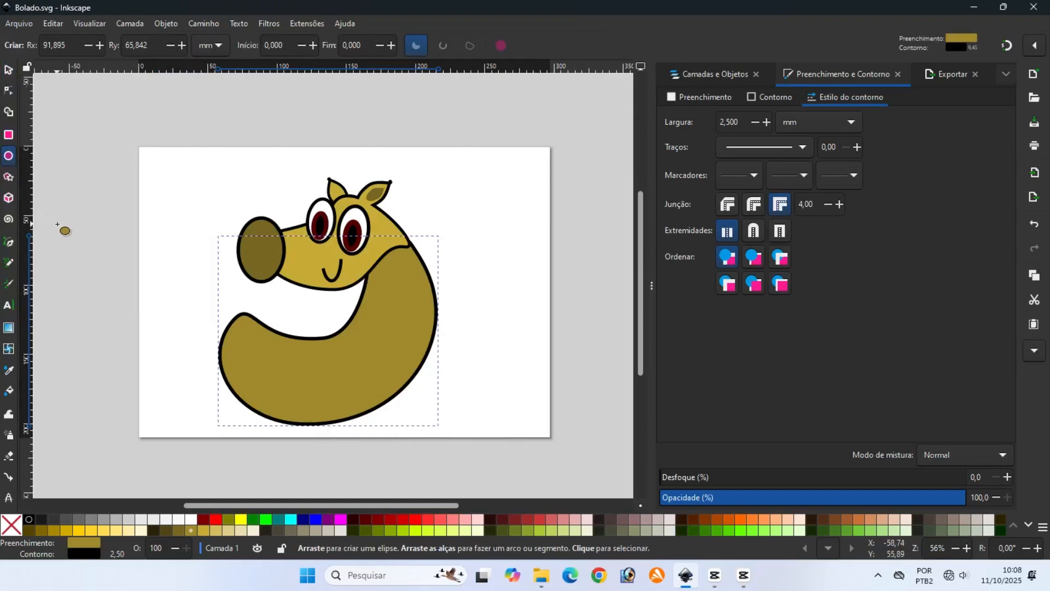
mouse_move(55, 222)
mouse_down()
mouse_move(106, 276)
mouse_move(149, 284)
mouse_up()
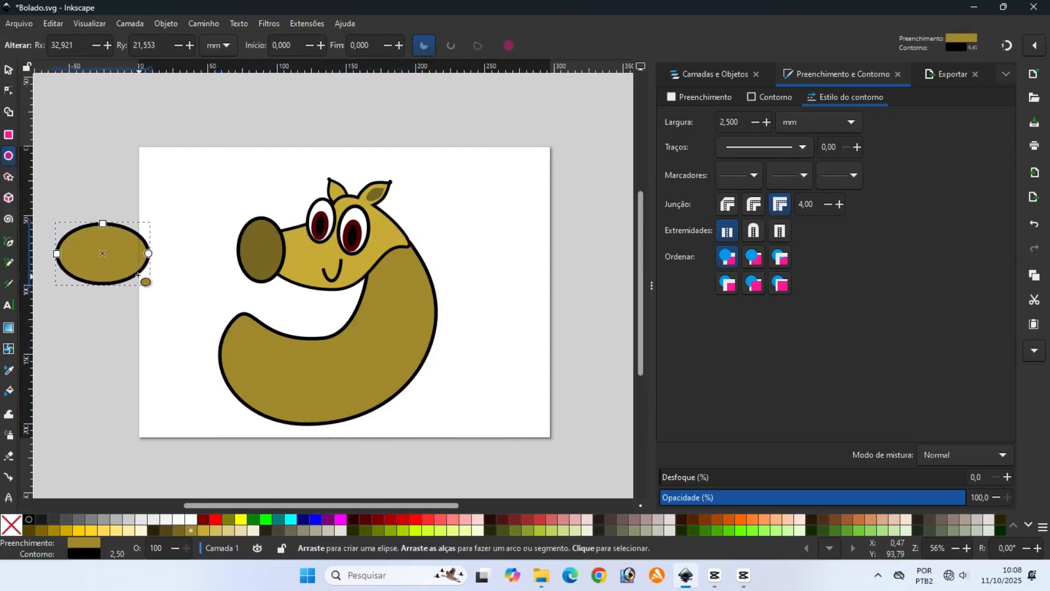
click(387, 45)
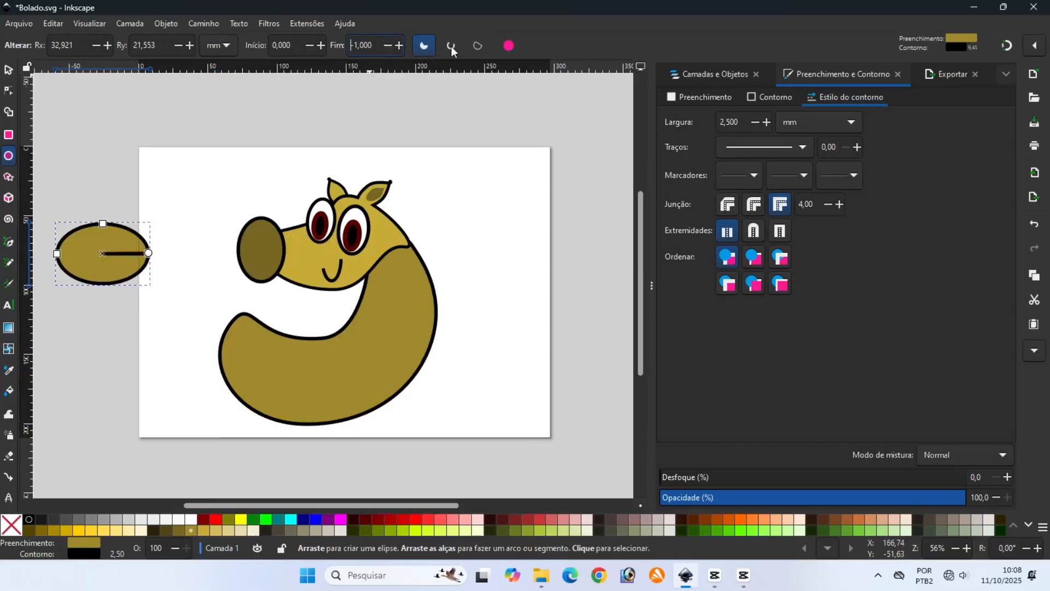
click(452, 46)
click(384, 47)
click(384, 47)
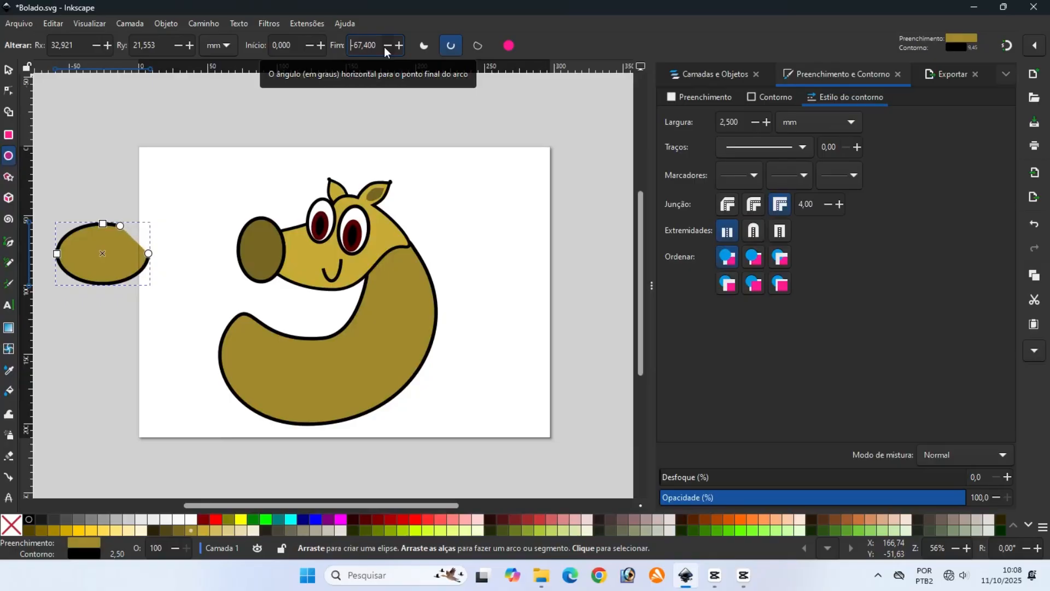
drag(384, 47, 384, 47)
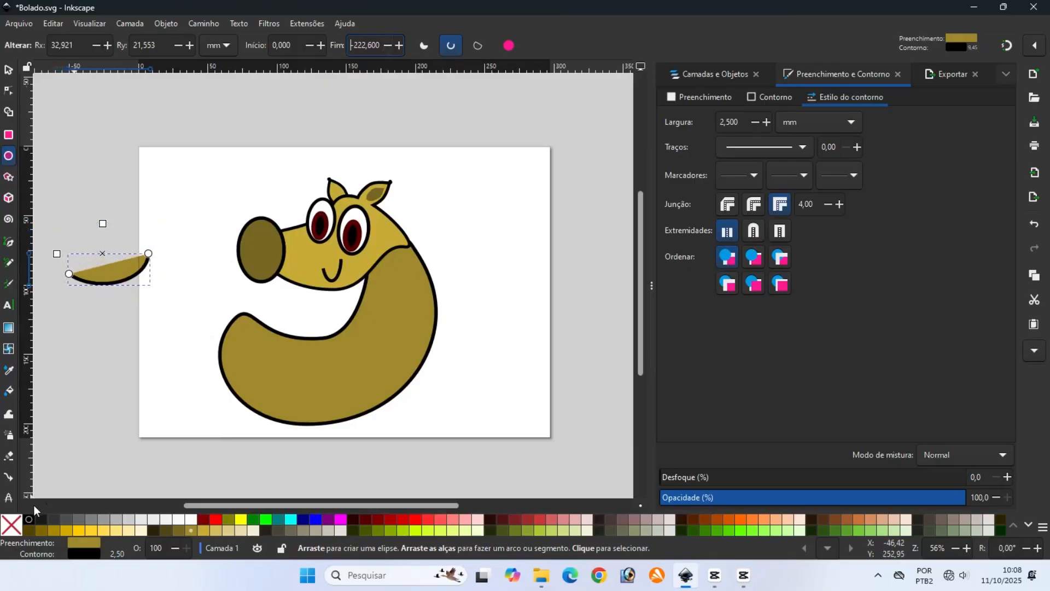
right_click(15, 526)
click(49, 458)
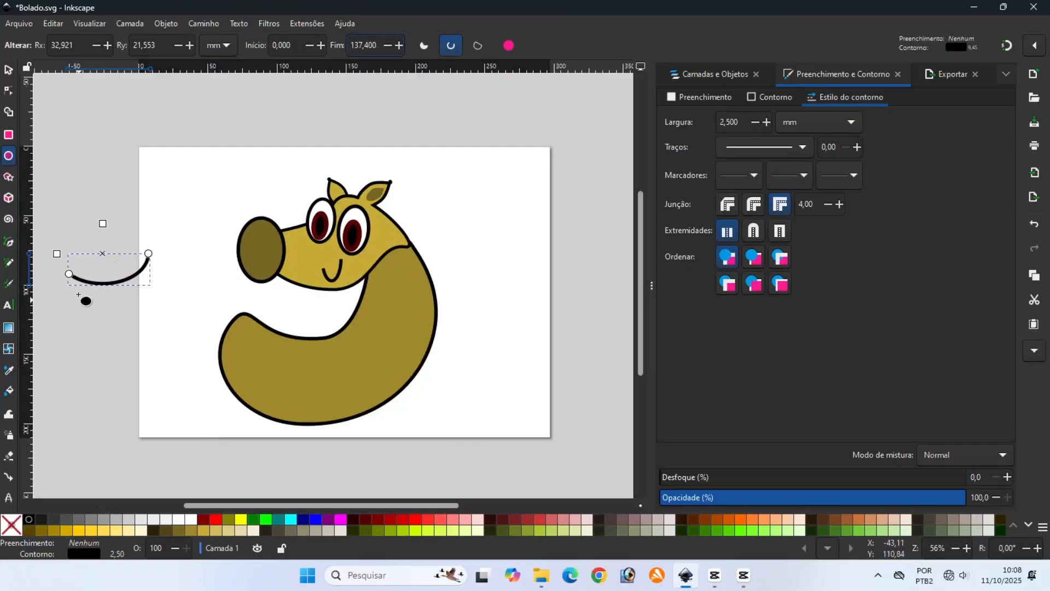
Flip the arc horizontally and place it across the base of the neck as a body crease
click(8, 70)
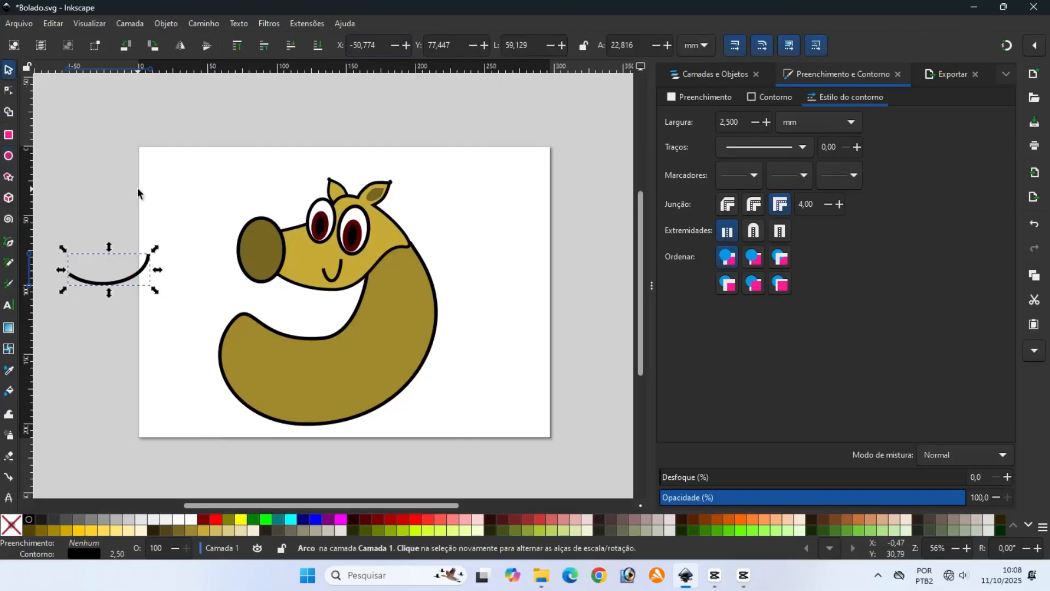
click(180, 45)
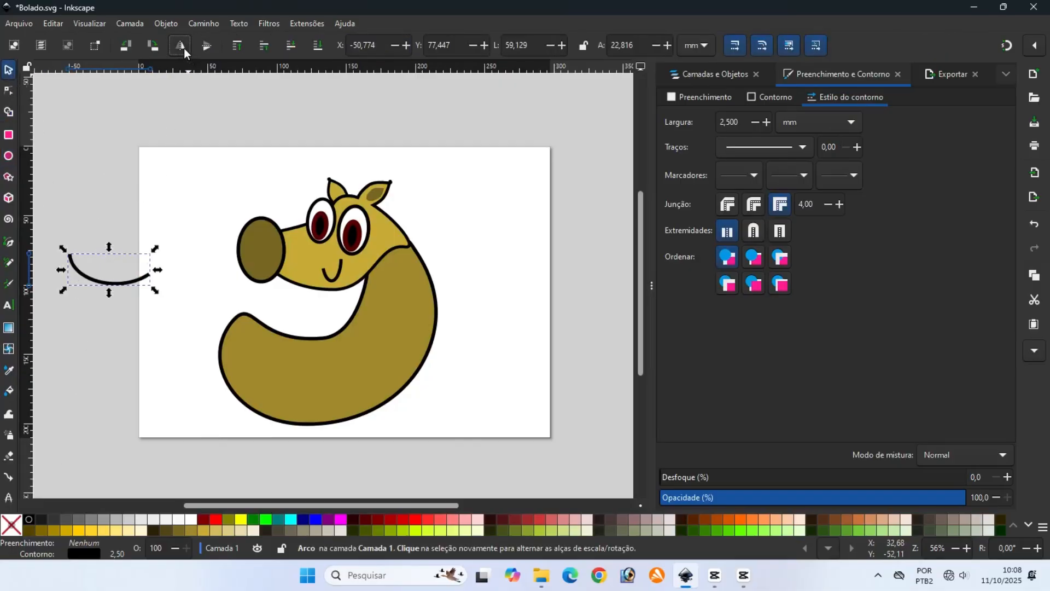
drag(123, 281, 411, 333)
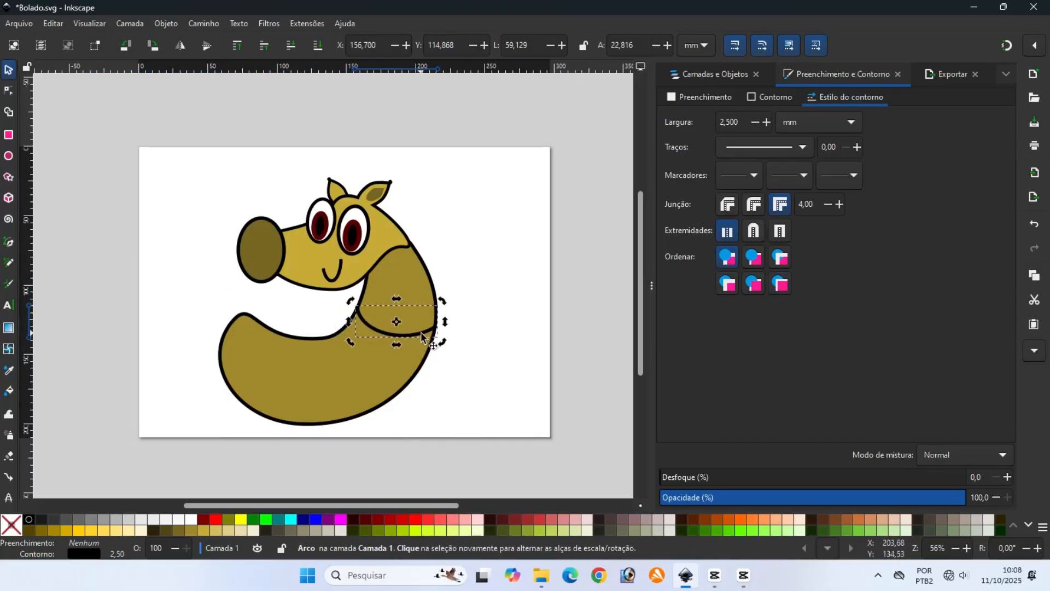
Paste a copy of the crease arc, rotate it steeper, and place it across the middle-right part of the body
right_click(422, 336)
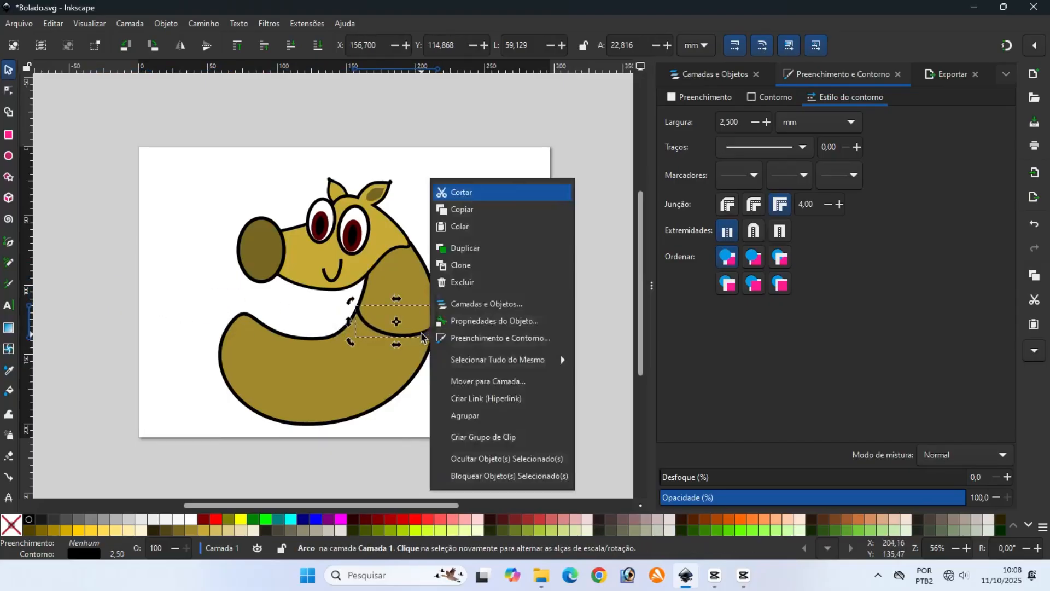
click(463, 209)
right_click(480, 342)
click(479, 359)
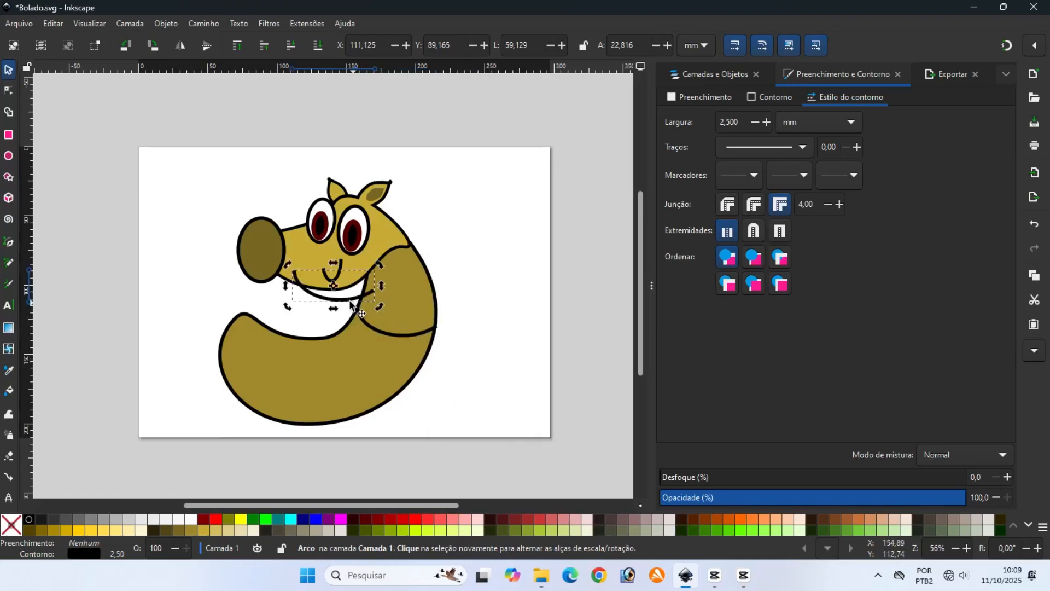
drag(347, 303, 385, 422)
click(374, 366)
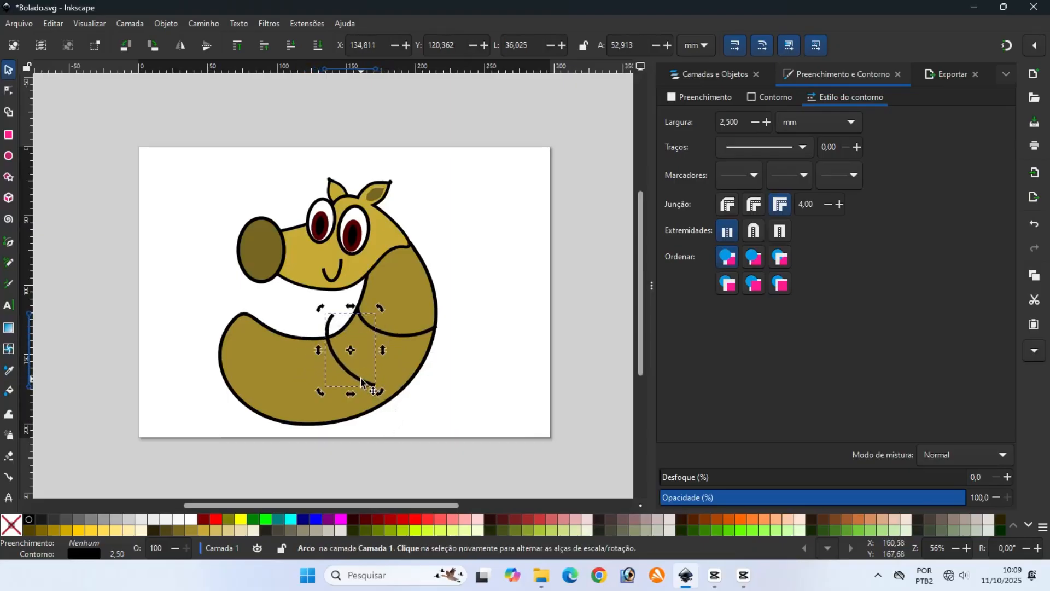
drag(360, 383, 364, 410)
click(441, 392)
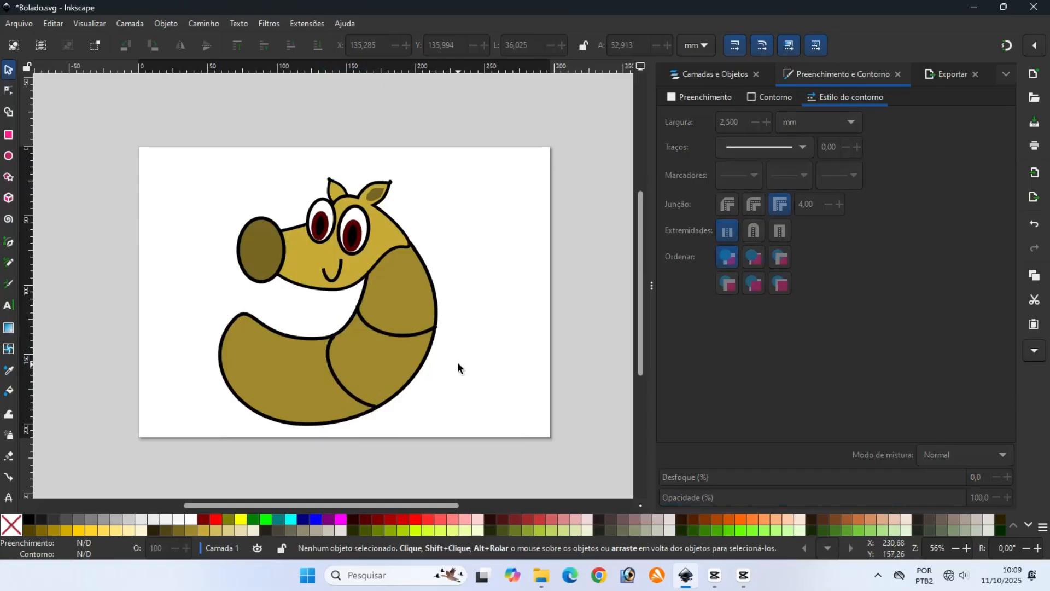
Paste a third crease arc, rotate it nearly upright across the body's left part, and save the document
right_click(457, 362)
click(456, 388)
drag(338, 303, 268, 403)
click(333, 376)
click(421, 403)
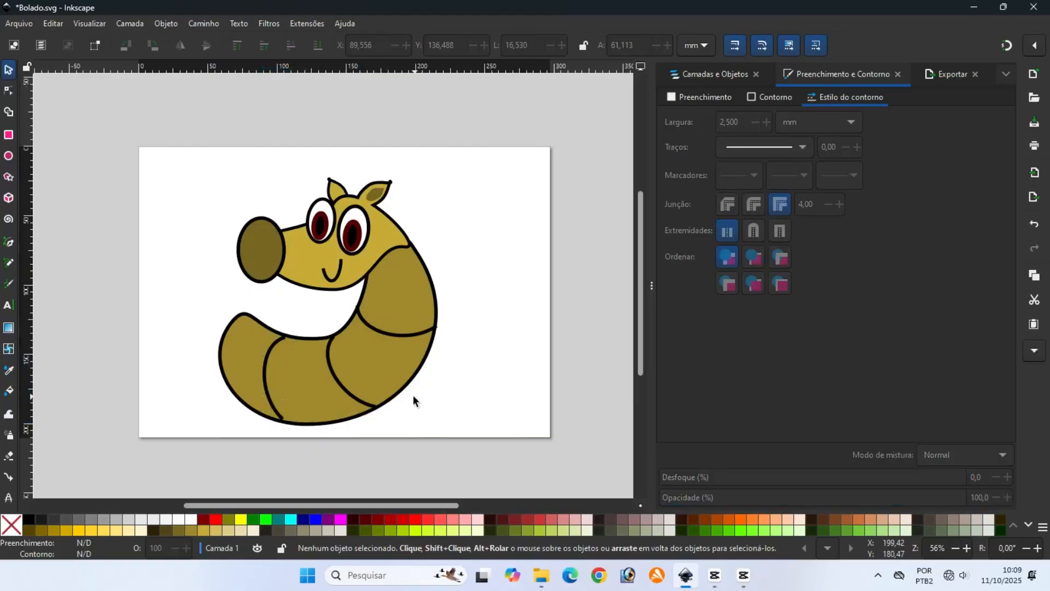
click(22, 26)
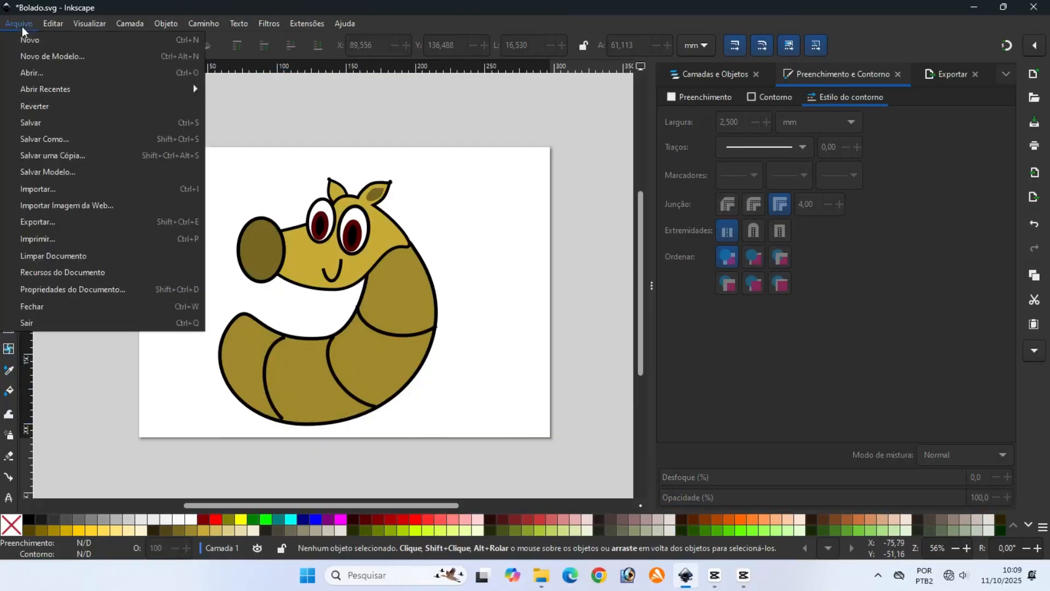
click(35, 122)
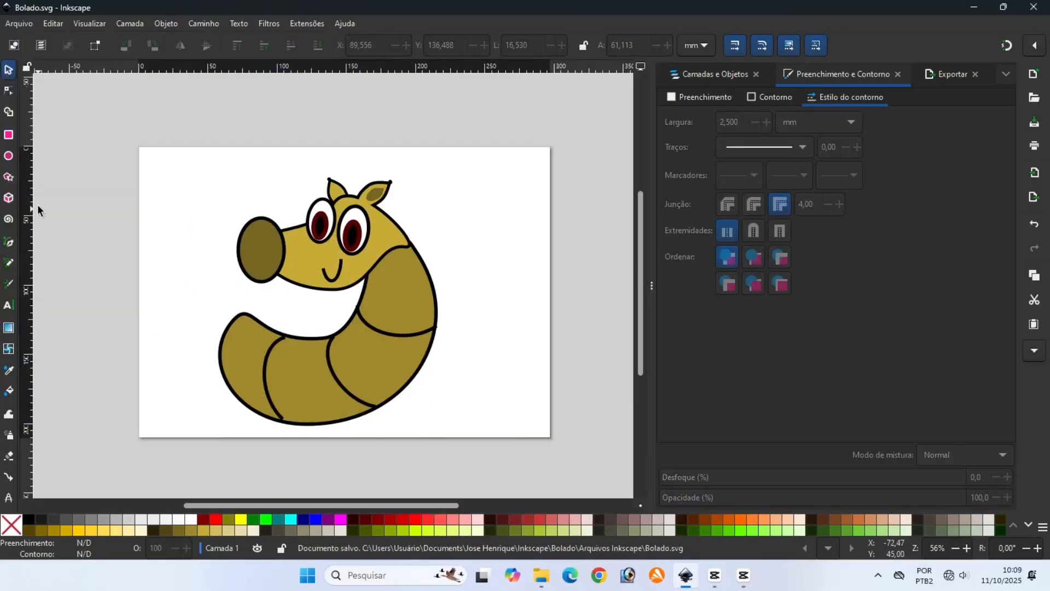
Draw a narrow whole ellipse about 15 × 45 mm left of the page and fill it with the head's lighter mustard
click(9, 156)
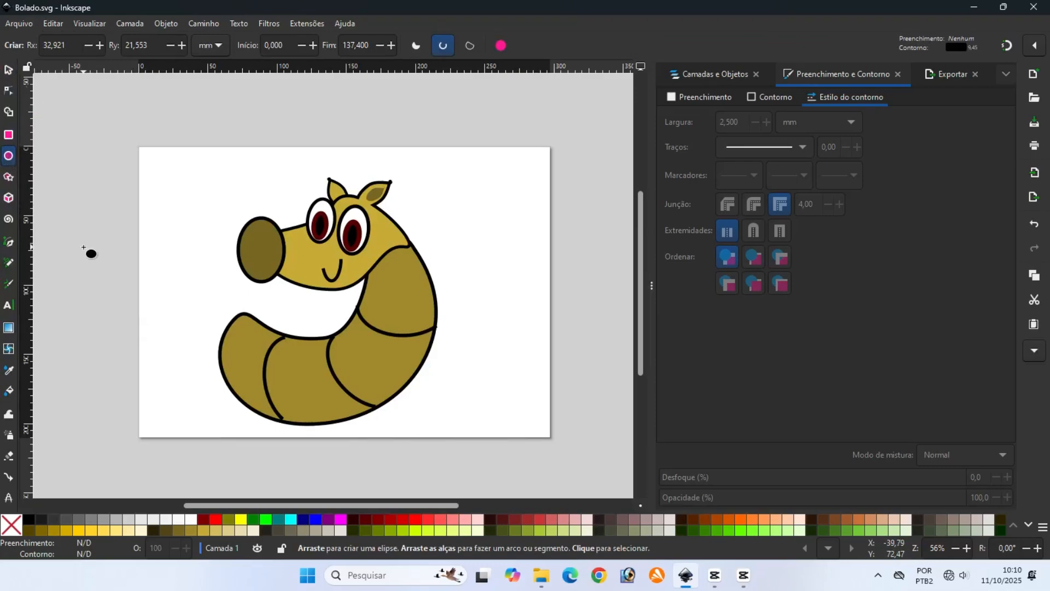
drag(83, 247, 100, 308)
click(507, 47)
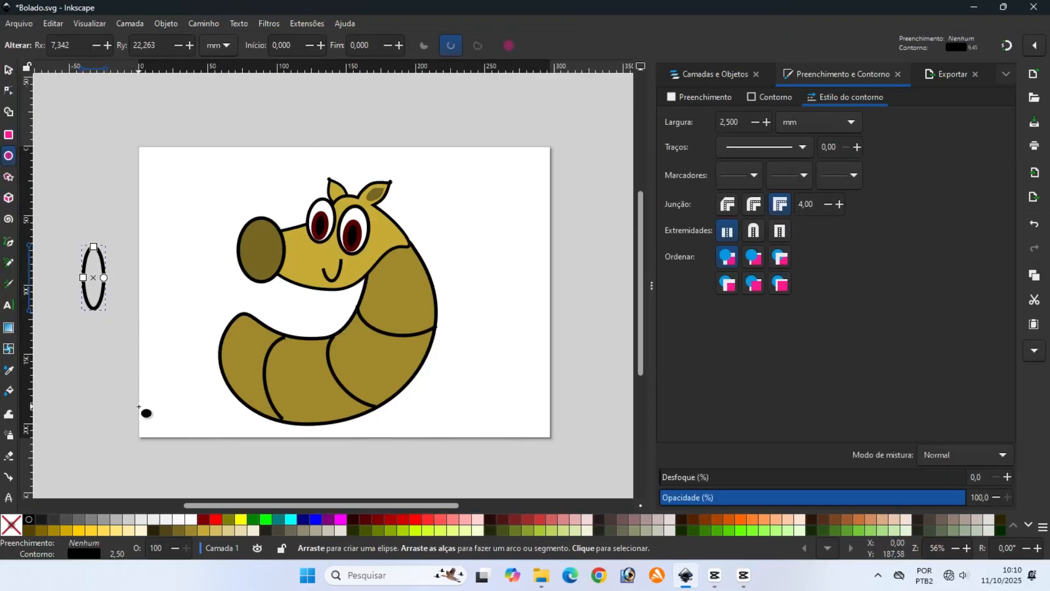
click(189, 532)
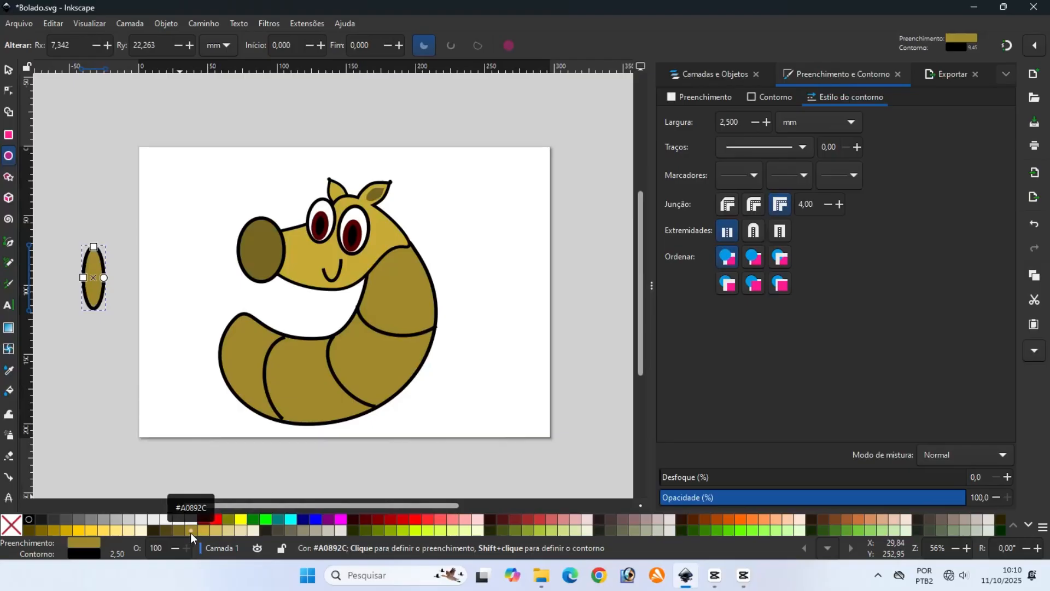
click(203, 531)
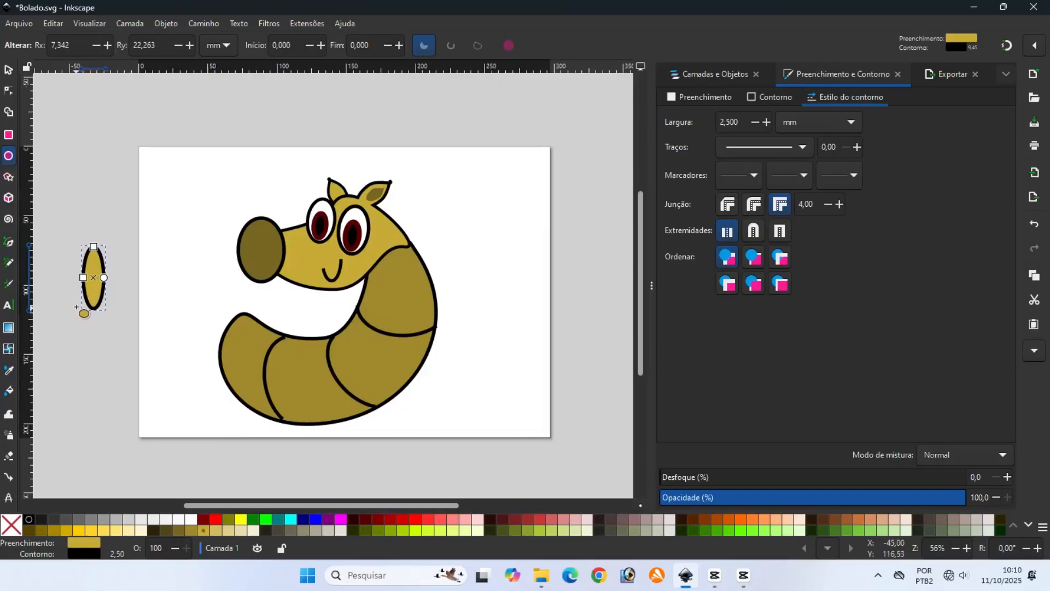
Paste a copy of the narrow mustard ellipse and place it level with the original, just beside it off the page
click(8, 70)
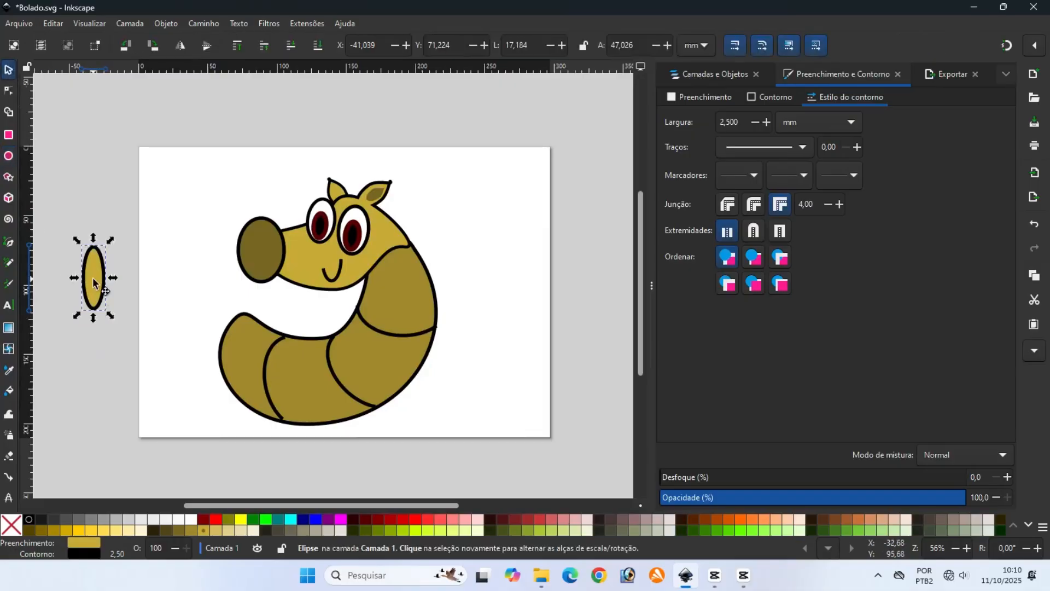
right_click(95, 287)
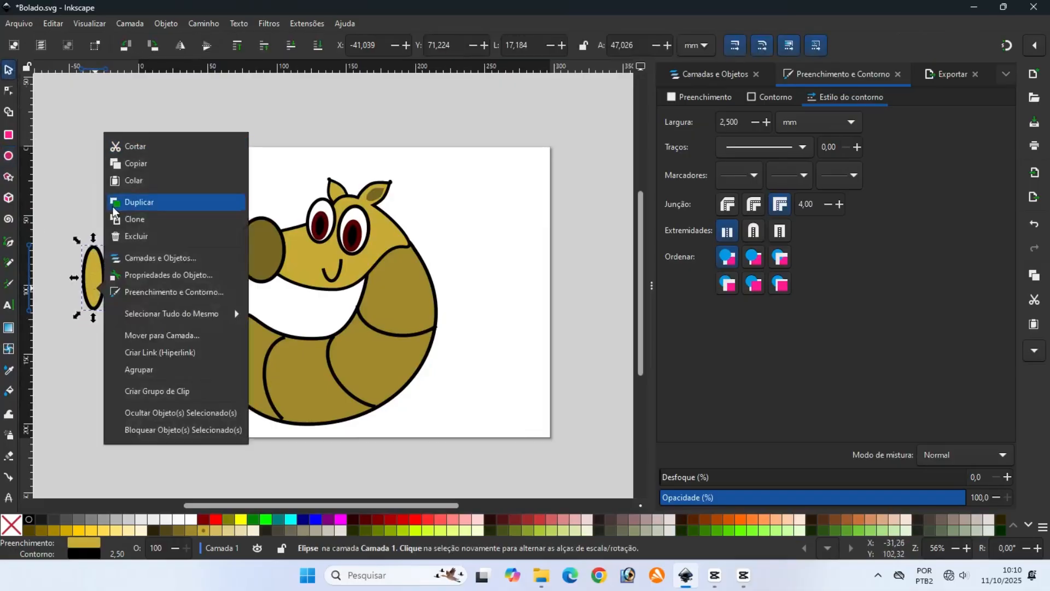
click(125, 162)
right_click(129, 243)
click(130, 262)
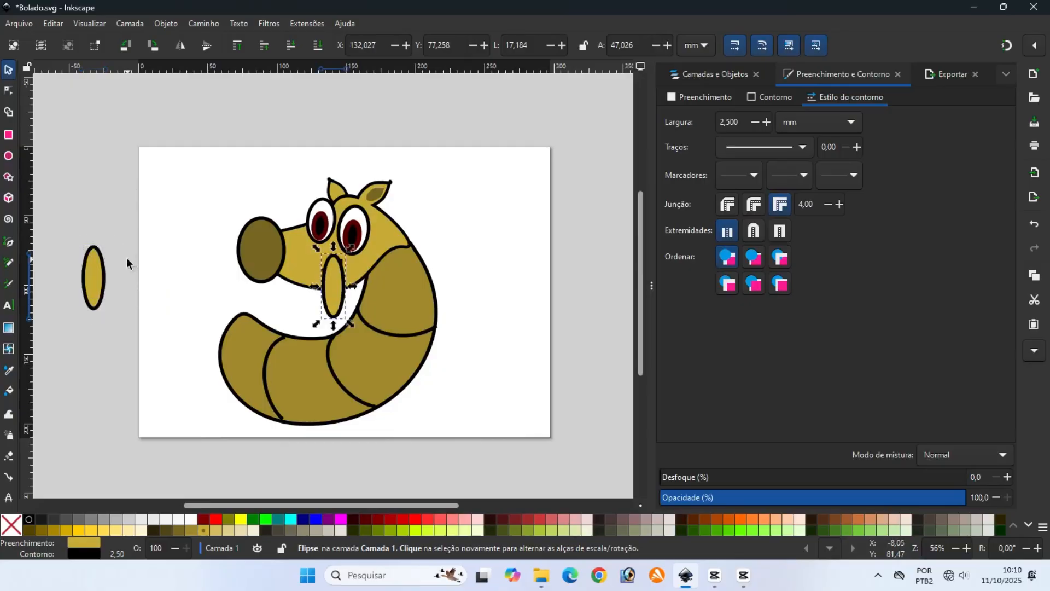
drag(330, 287, 120, 282)
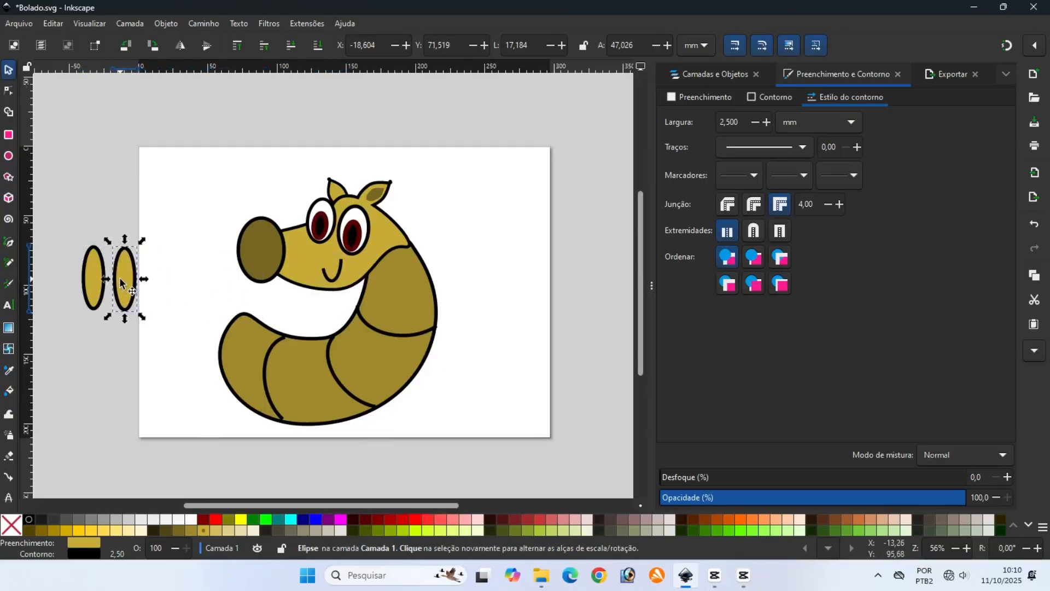
Group the two narrow ellipses beside the page
click(65, 243)
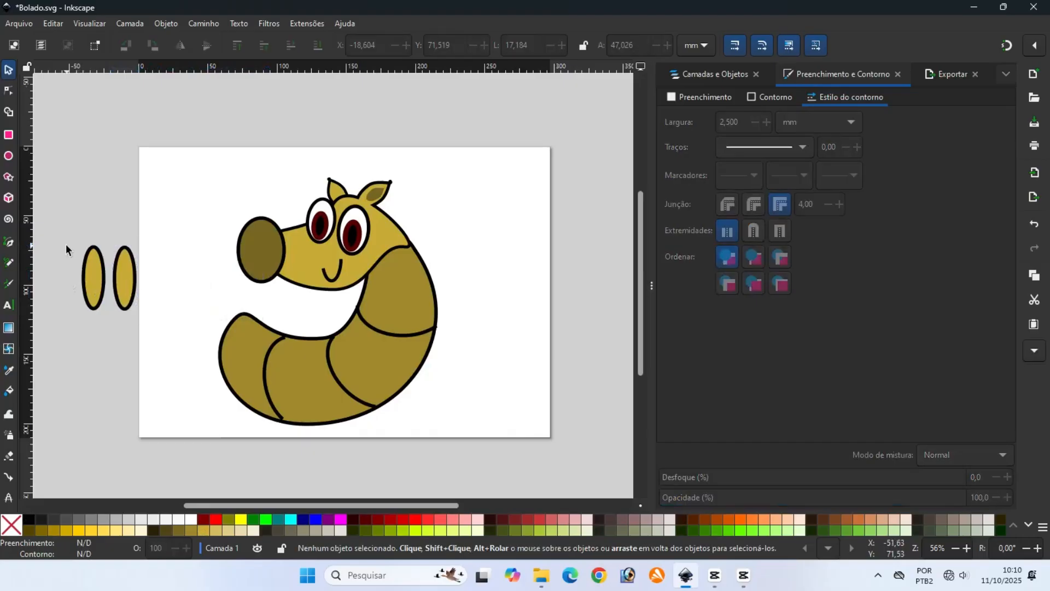
drag(68, 247, 144, 318)
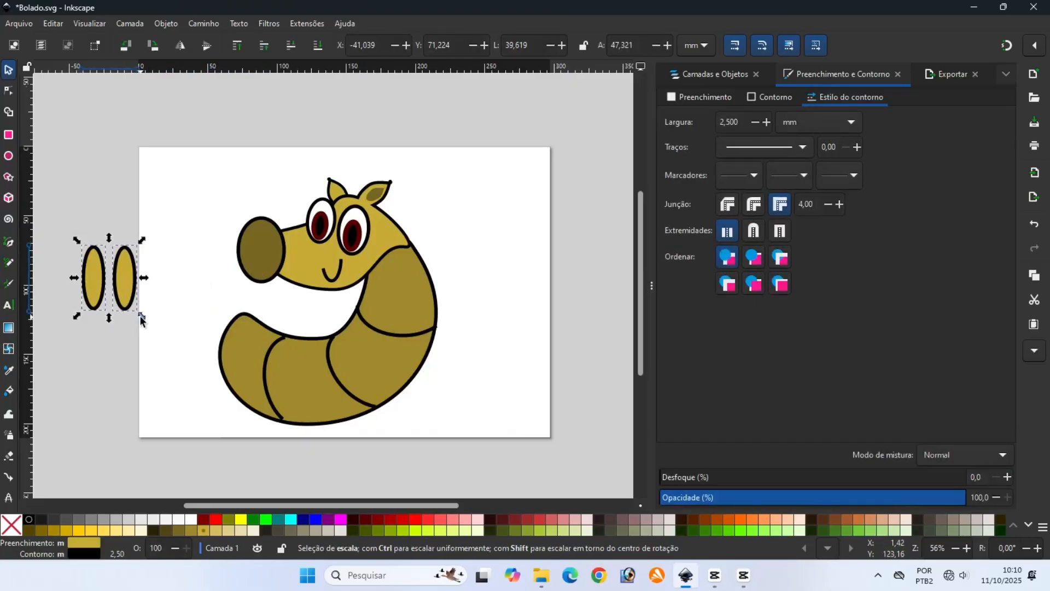
click(167, 24)
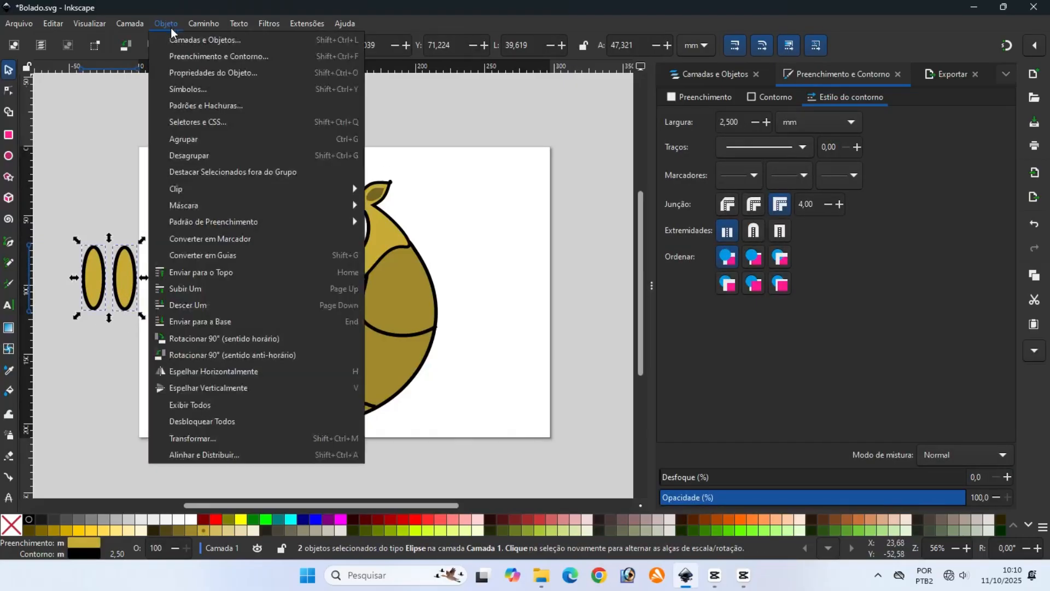
click(182, 139)
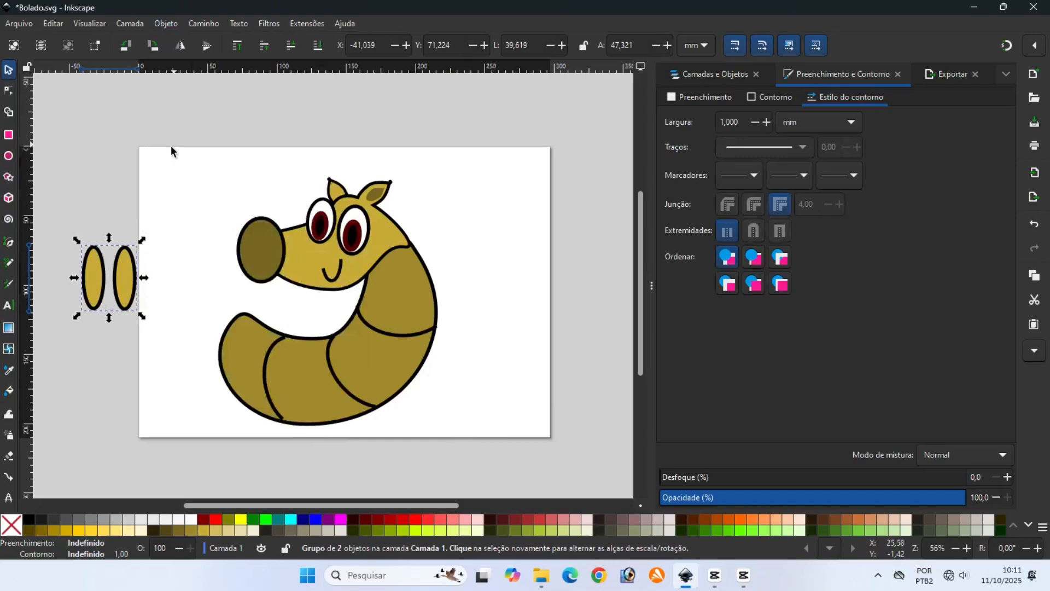
Rotate the ellipse pair counter-clockwise to a diagonal and place it as hind legs at the body's left end
click(125, 265)
drag(141, 240, 254, 282)
click(222, 306)
click(221, 301)
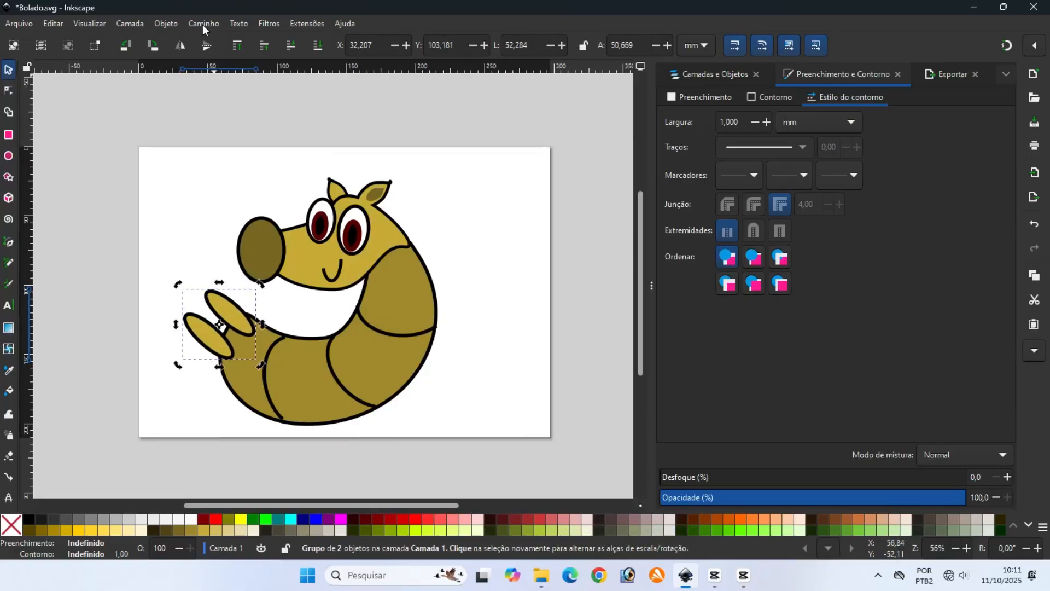
Send the ellipse pair to the back, behind the body, and save the document
click(177, 24)
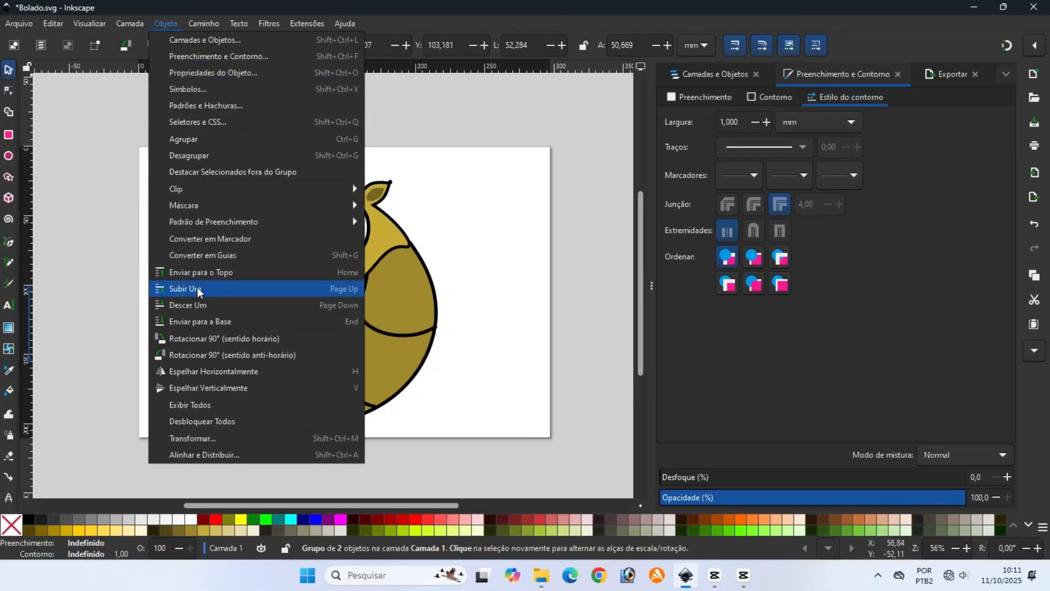
click(199, 320)
click(112, 240)
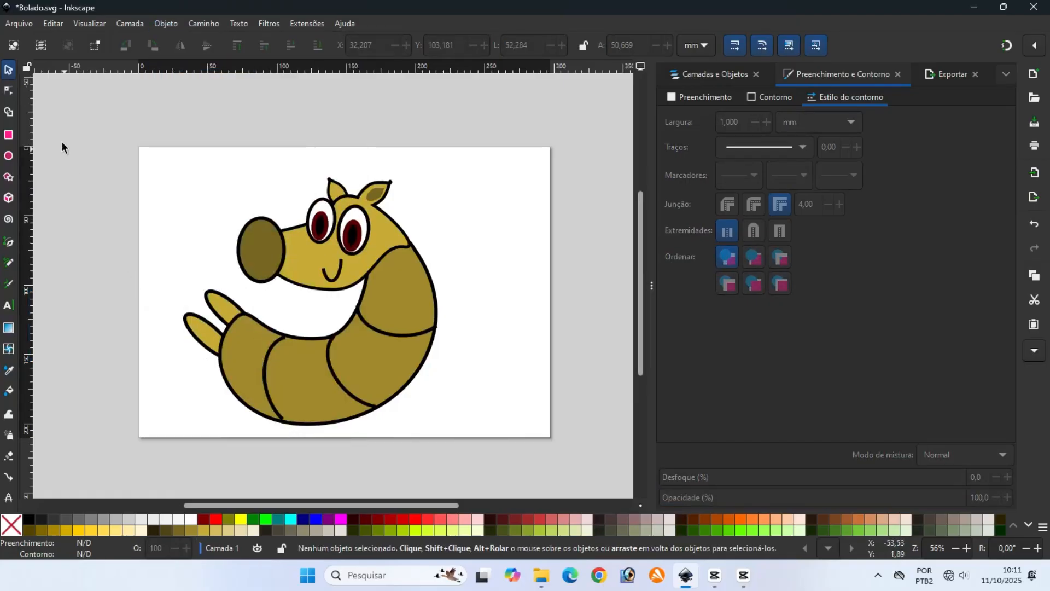
click(22, 24)
click(37, 117)
Draw three overlapping mustard ellipses beside the page: about 16 × 47 mm, 22 × 33 mm and 16 × 27 mm
click(9, 157)
drag(75, 199, 98, 265)
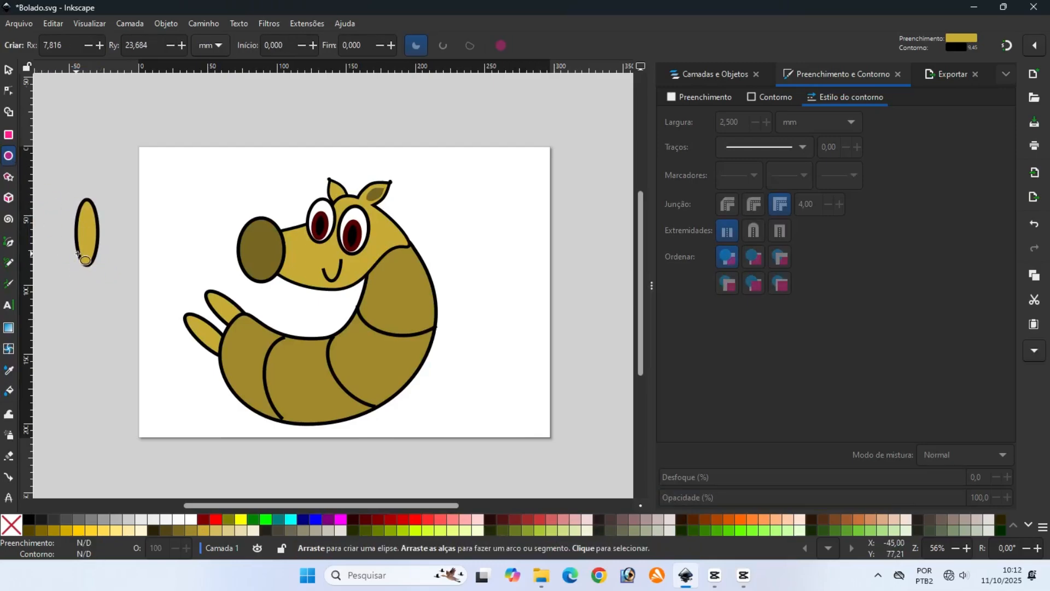
drag(84, 247, 115, 293)
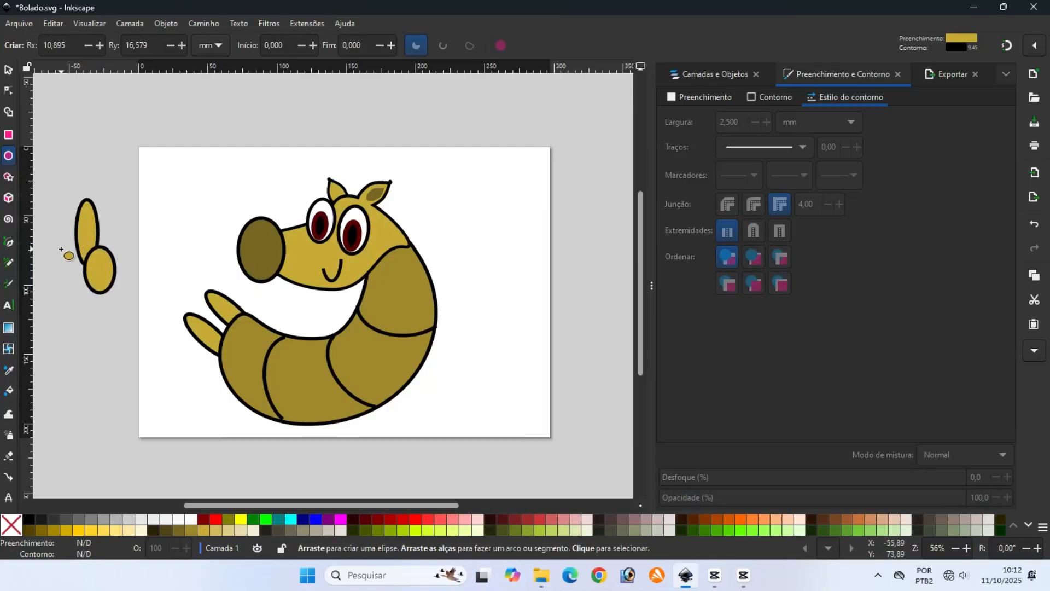
drag(61, 249, 89, 286)
Rotate the smallest ellipse clockwise to a diagonal and fit it against the base of the tall ellipse
click(8, 70)
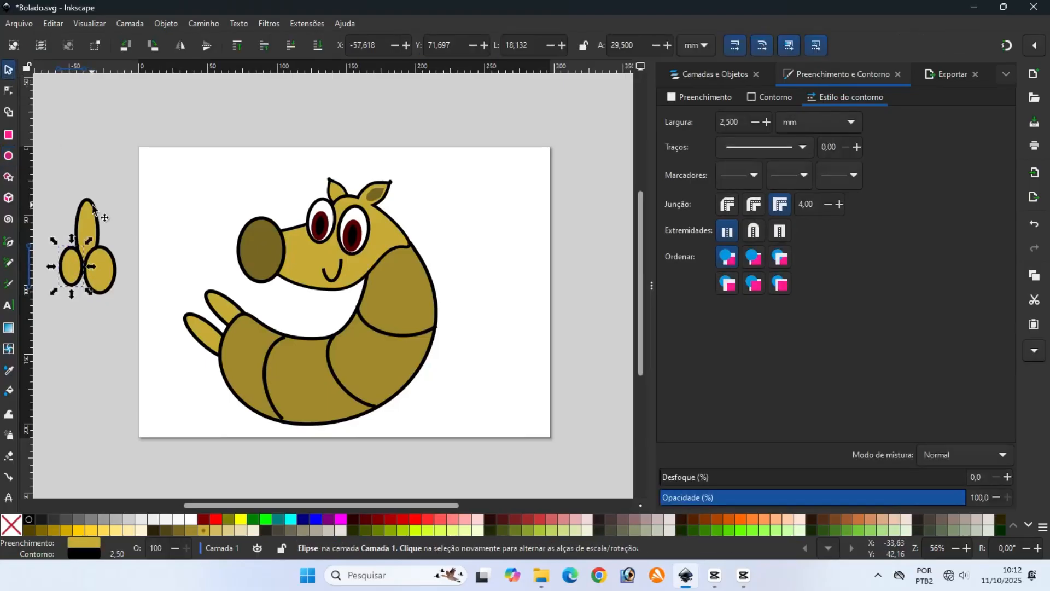
click(77, 261)
mouse_move(88, 241)
mouse_down()
mouse_move(99, 259)
mouse_move(88, 254)
mouse_up()
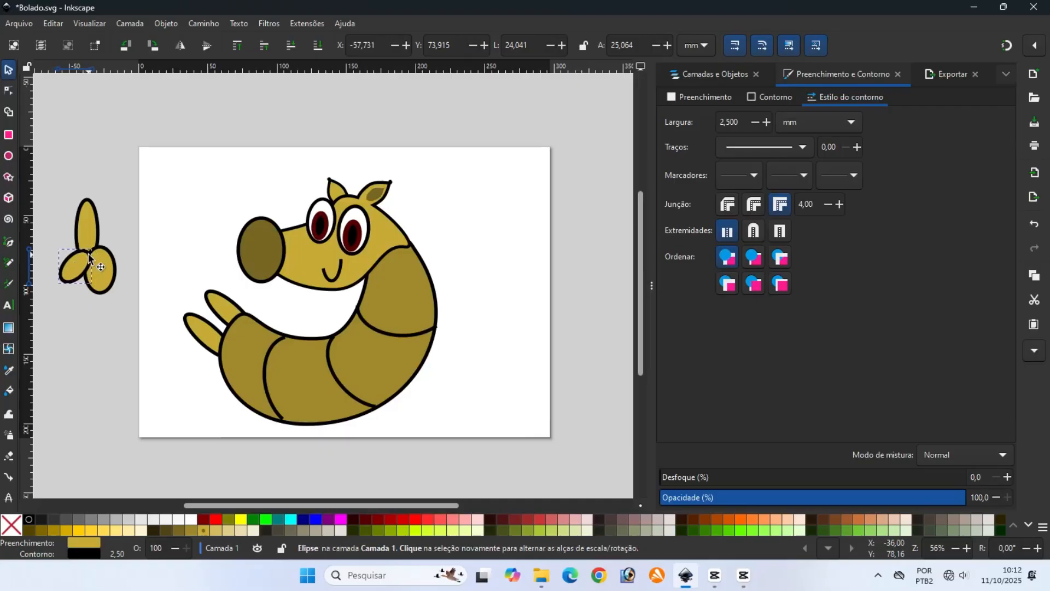
Unite the three overlapping ellipses into a single arm shape
click(66, 209)
drag(48, 182, 122, 306)
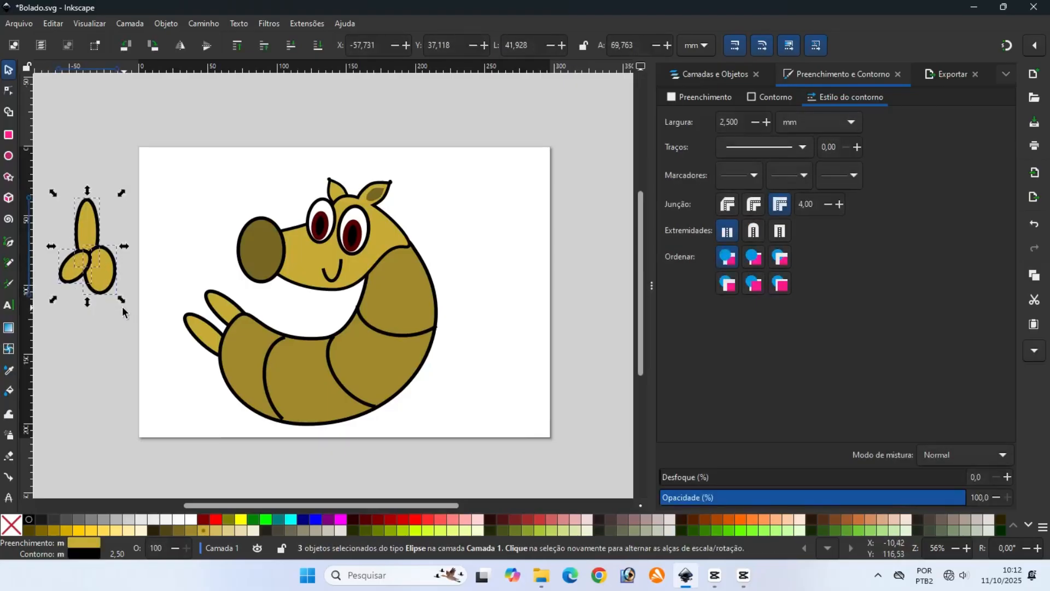
click(201, 22)
click(211, 90)
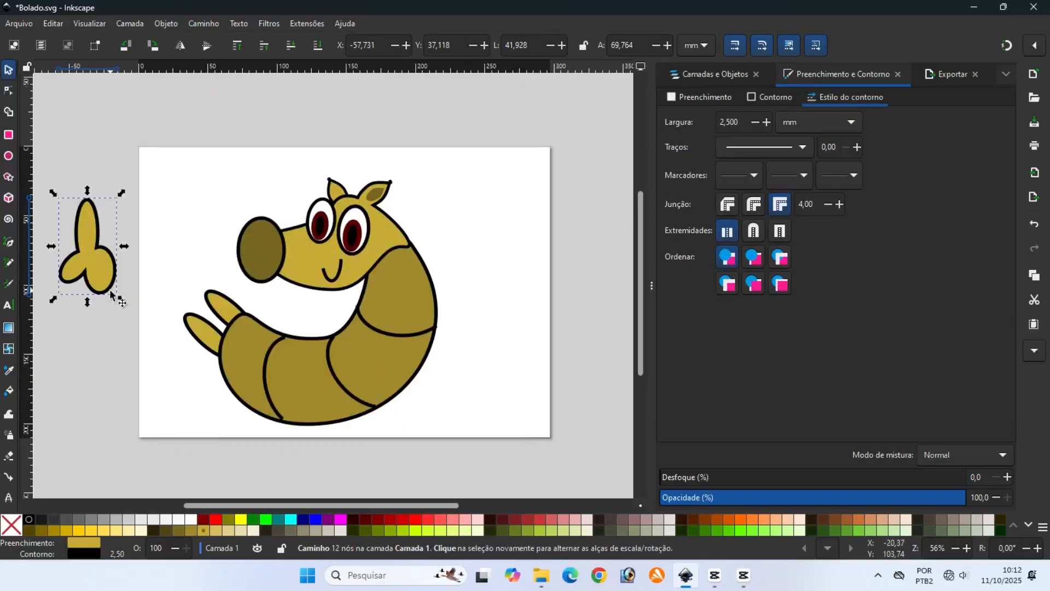
Scale the arm shape down to about 36 × 59 mm and place it on the right part of the body
drag(121, 303, 114, 286)
drag(86, 221, 381, 330)
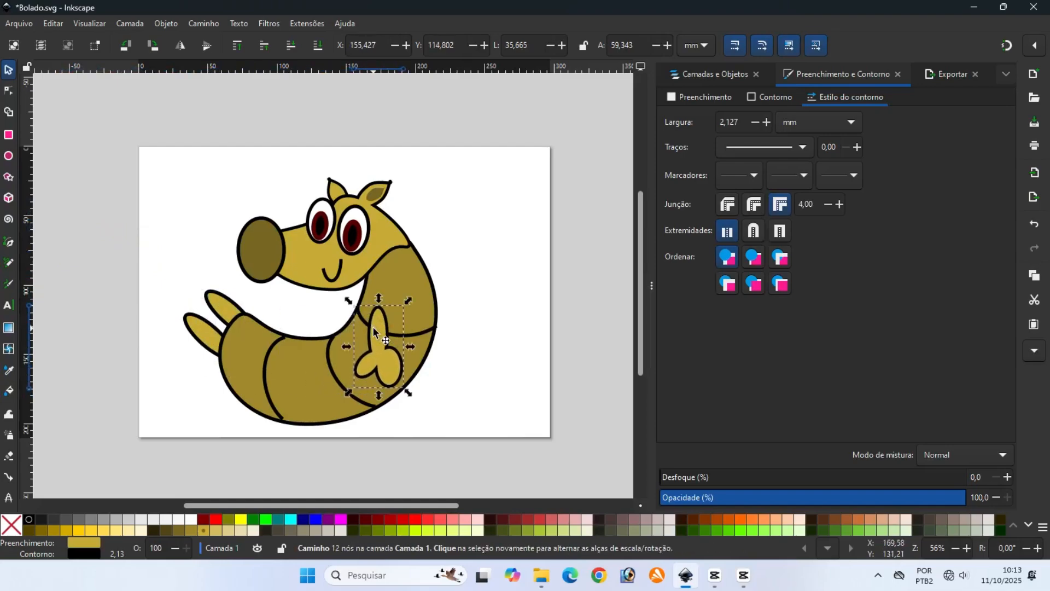
mouse_move(386, 320)
mouse_down()
mouse_move(407, 311)
mouse_move(393, 312)
mouse_up()
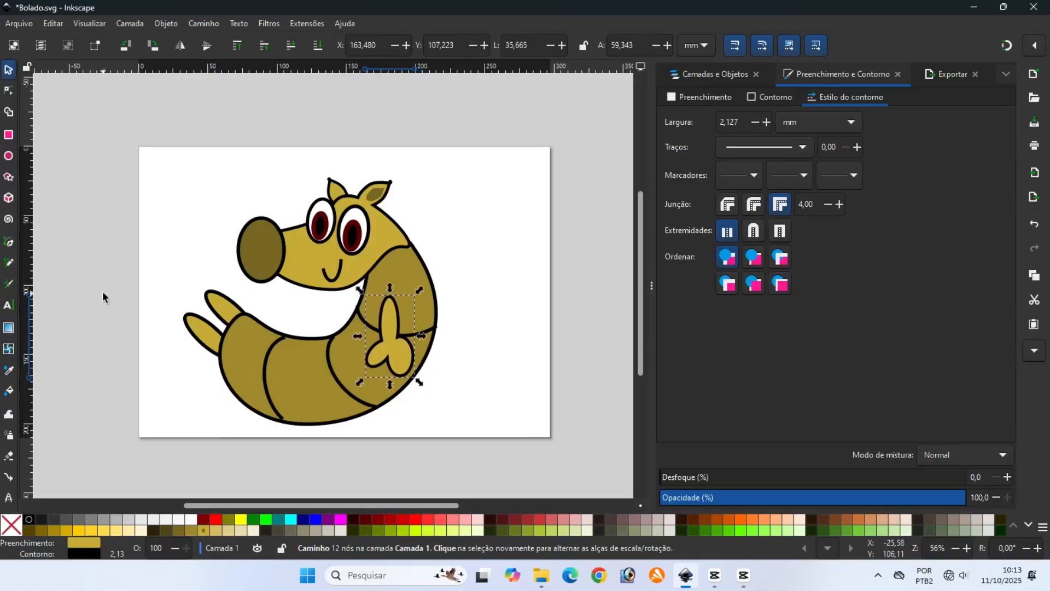
click(73, 205)
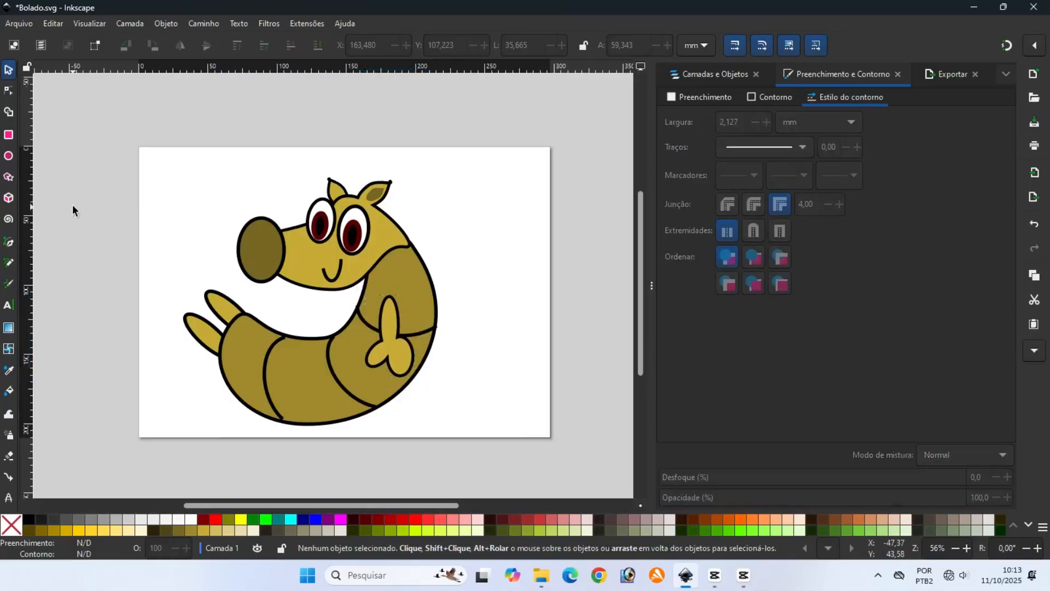
Draw a wide ellipse about 97 × 47 mm, convert it to a path, and pull its top node down into a crescent
click(9, 157)
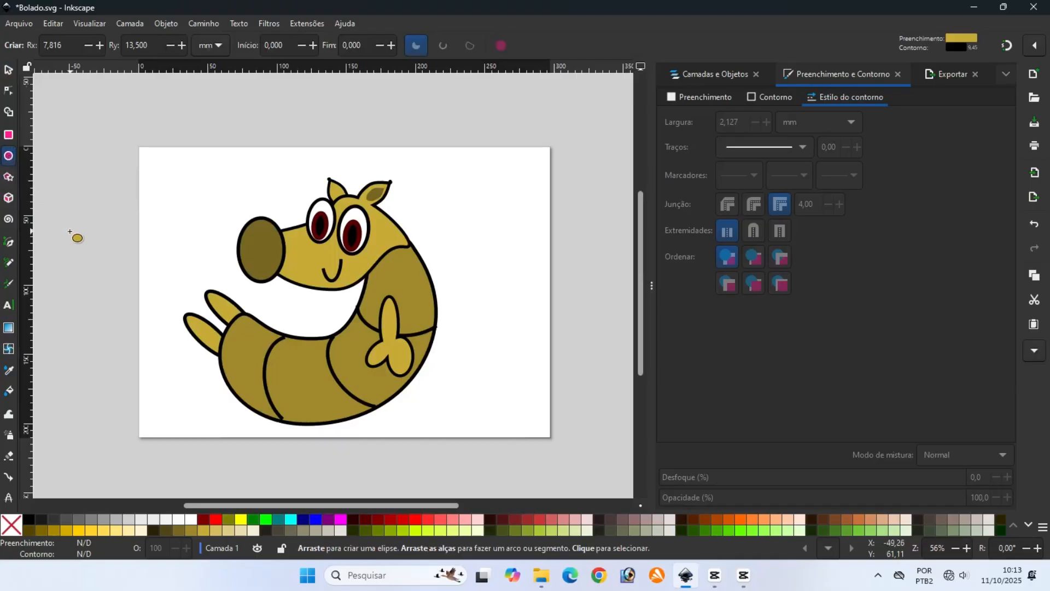
drag(66, 225, 203, 293)
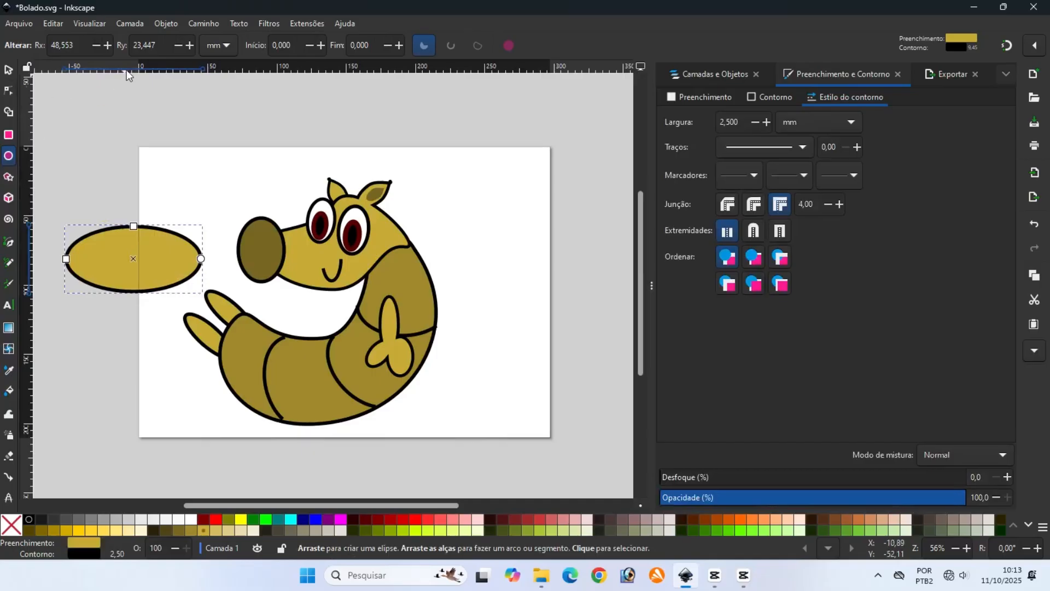
click(201, 24)
click(214, 36)
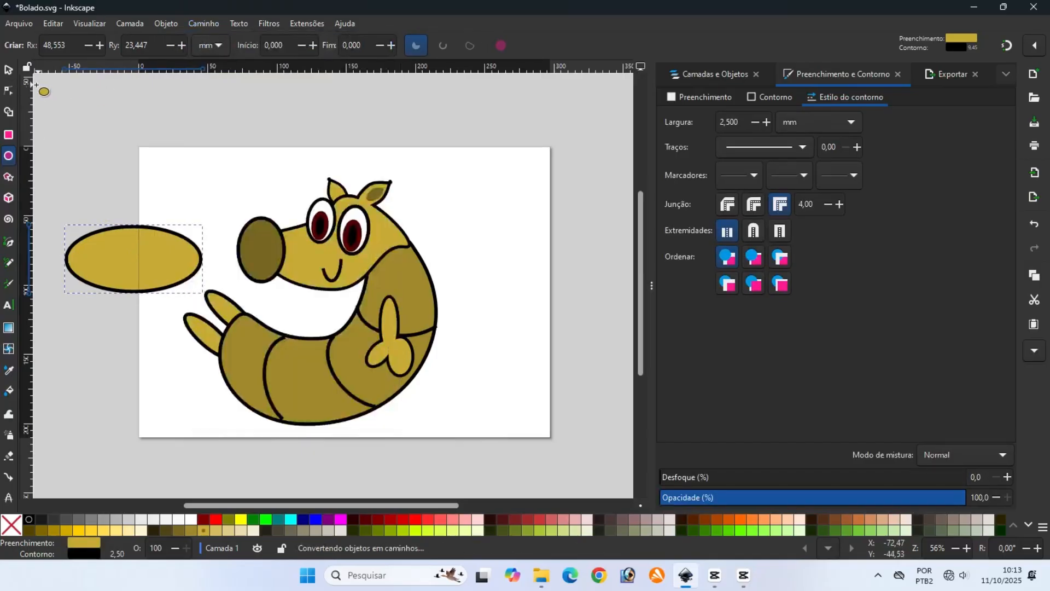
click(8, 92)
drag(138, 228, 142, 268)
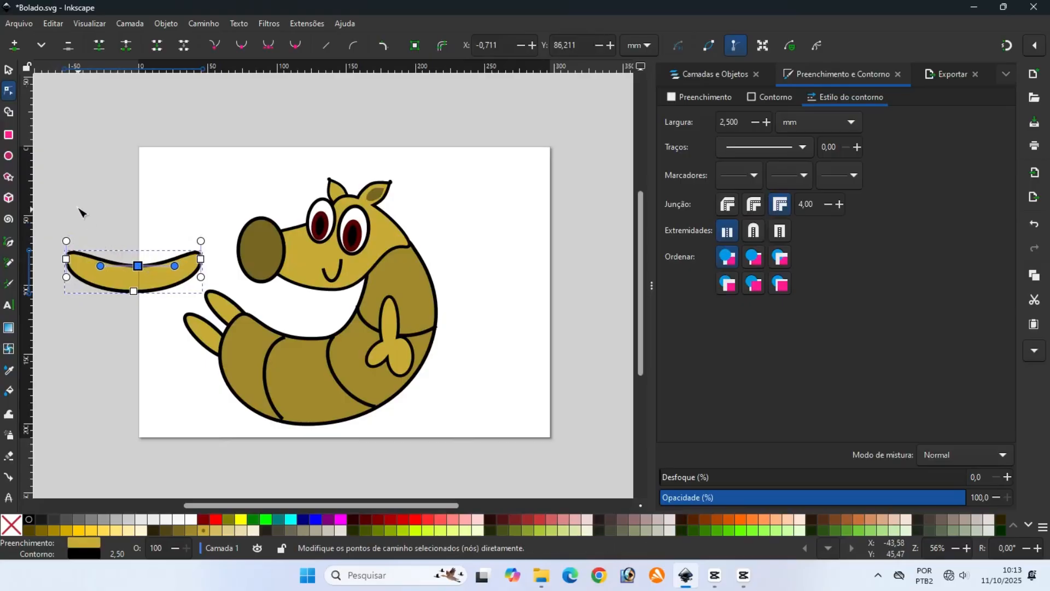
Place the crescent along the body's inner curve as a belly and rotate it counter-clockwise to rise toward the neck
click(10, 70)
drag(148, 275, 327, 331)
click(327, 330)
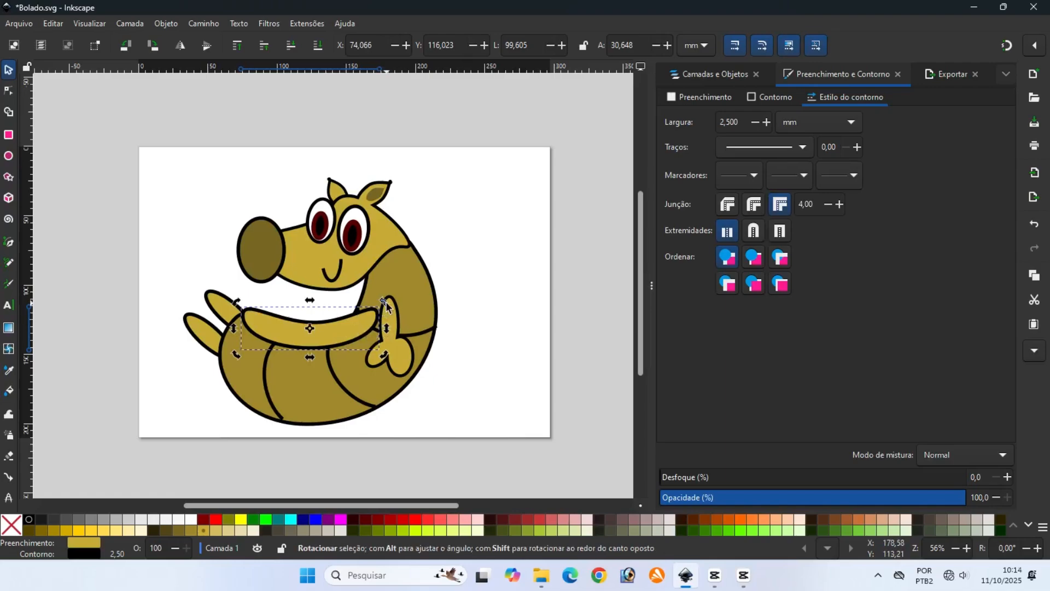
drag(385, 304, 378, 282)
drag(339, 313, 342, 294)
click(326, 316)
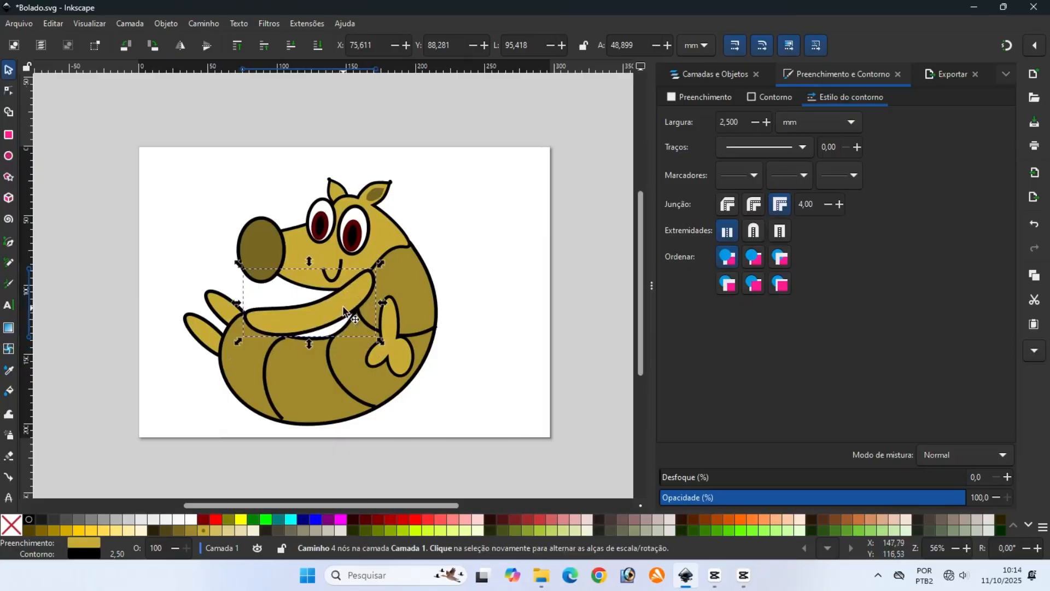
Move the crescent's lower and upper middle nodes down so the belly follows the body's inner curve
click(8, 90)
drag(320, 328, 331, 343)
drag(314, 302, 323, 321)
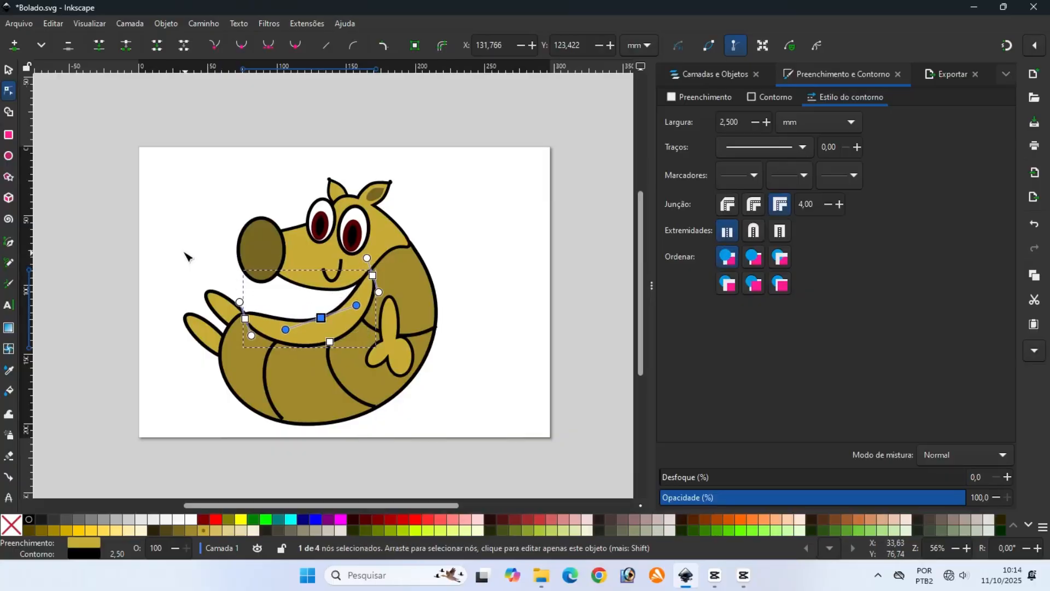
Try sending the crescent belly behind all other objects
click(12, 71)
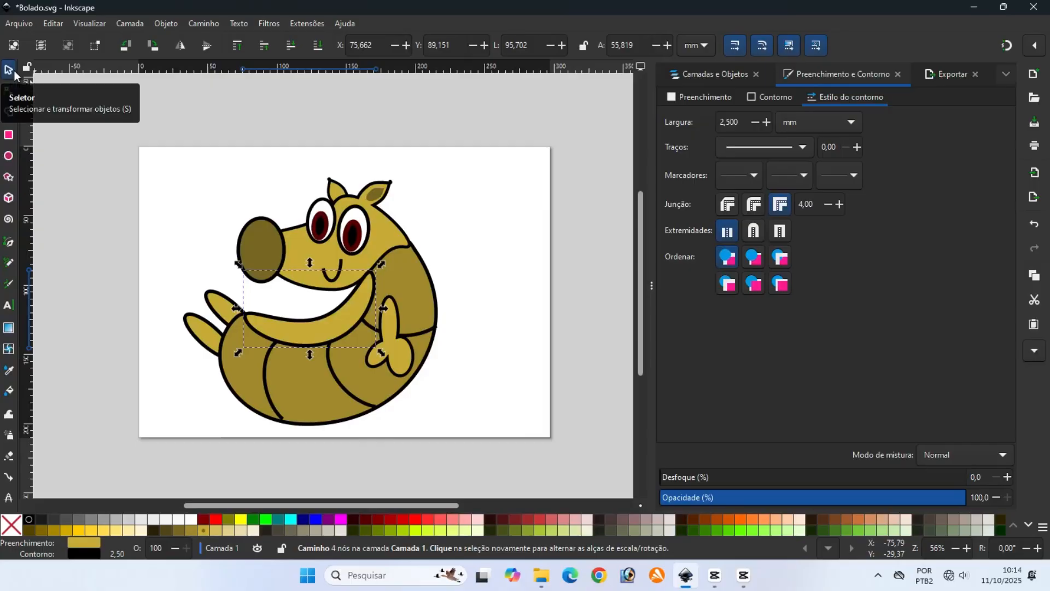
click(167, 24)
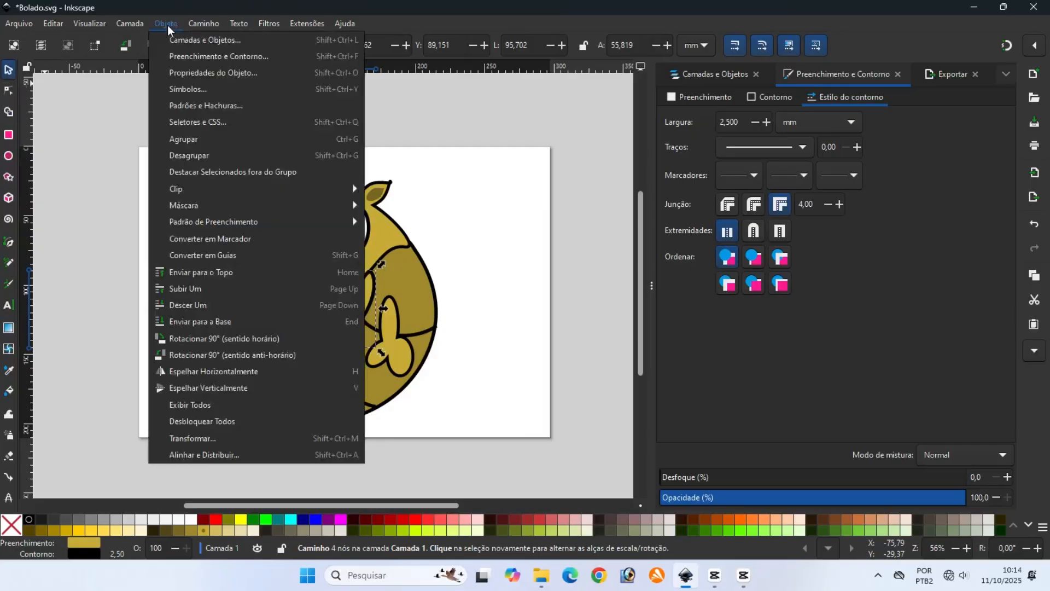
click(190, 321)
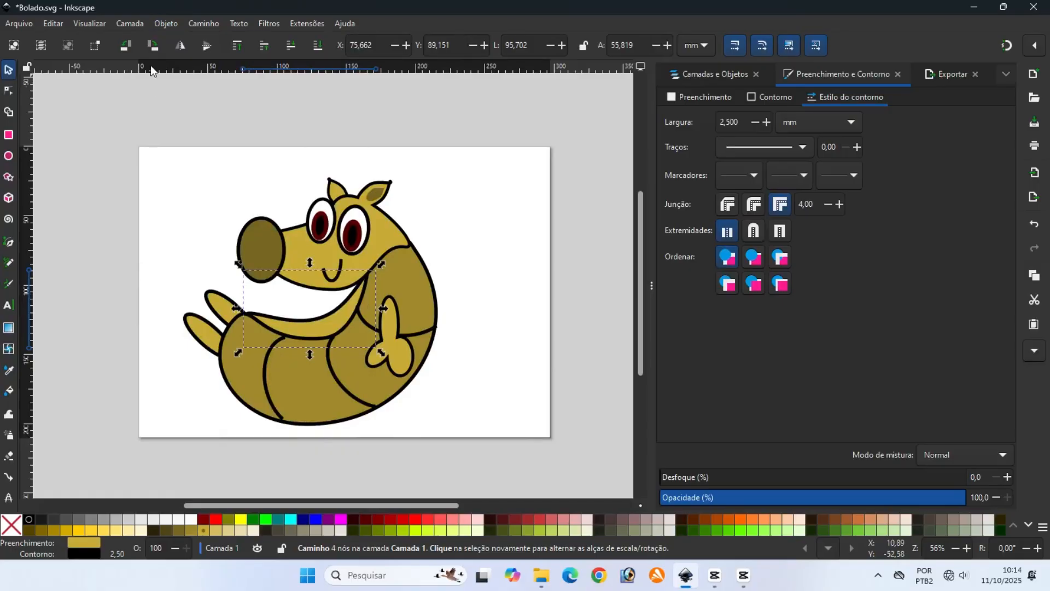
Bring the crescent belly to the front, and place the head group on top of it
click(155, 24)
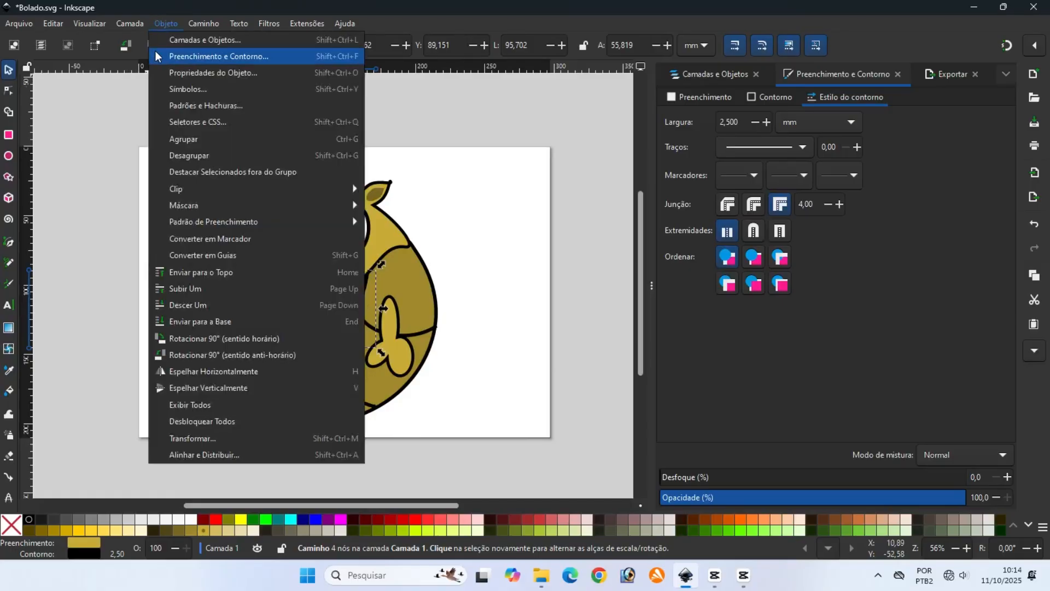
click(187, 272)
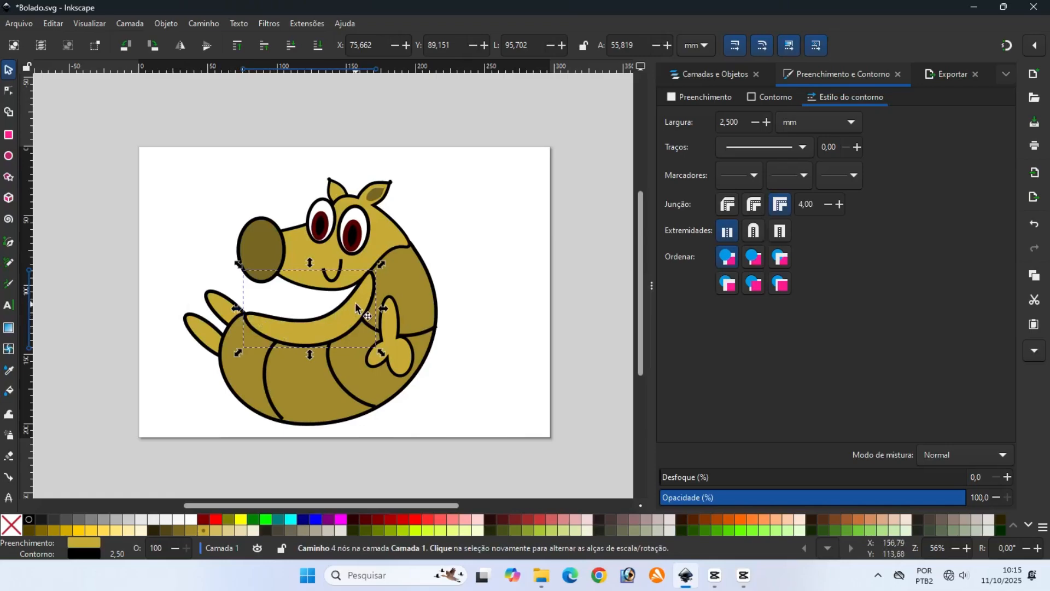
click(359, 261)
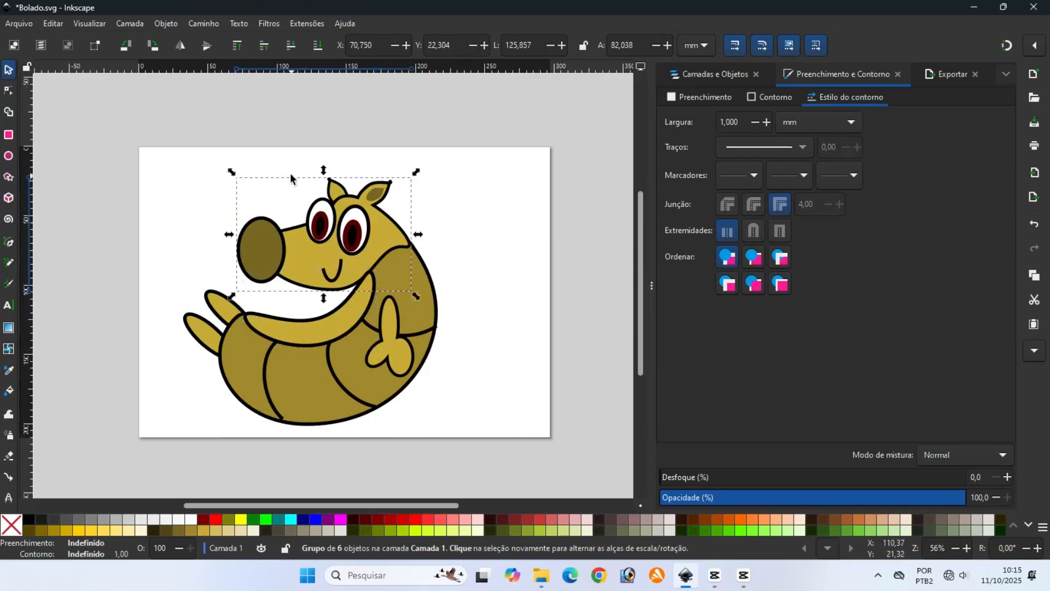
click(156, 24)
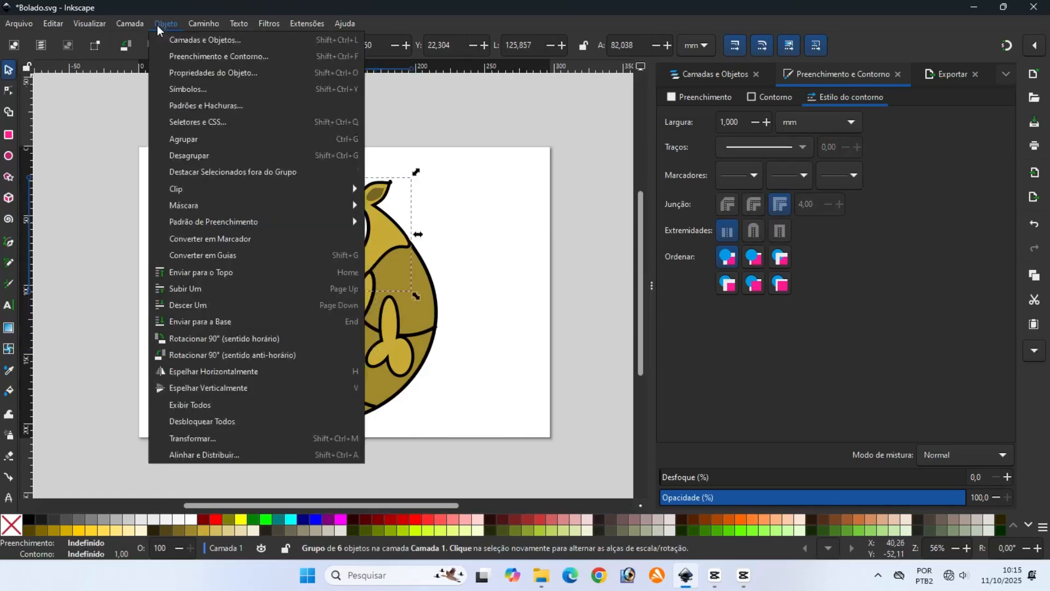
click(198, 270)
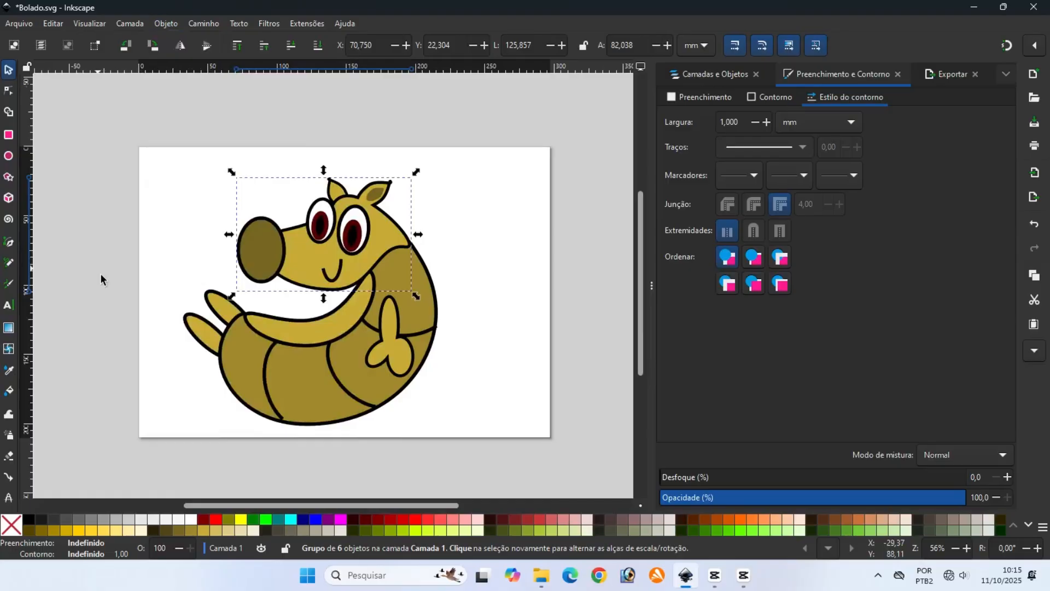
Send the crescent belly behind all other objects of the animal
click(296, 330)
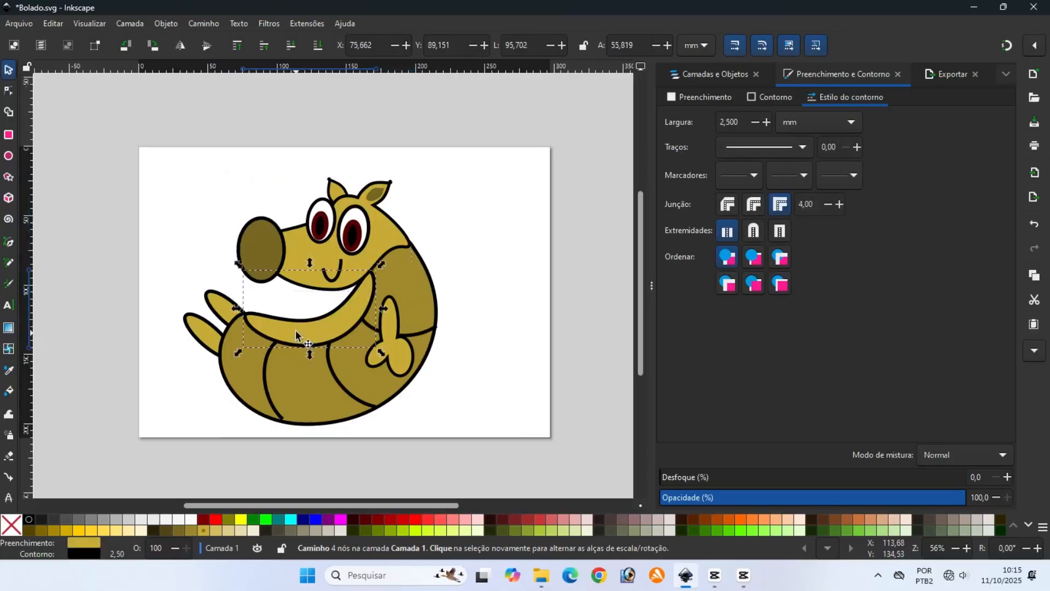
click(162, 24)
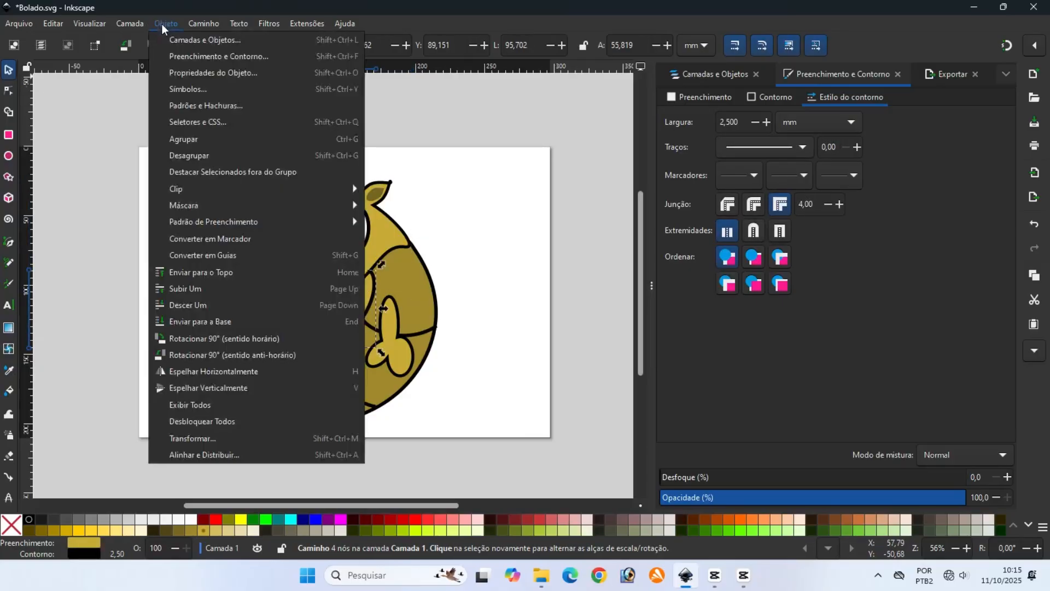
click(189, 321)
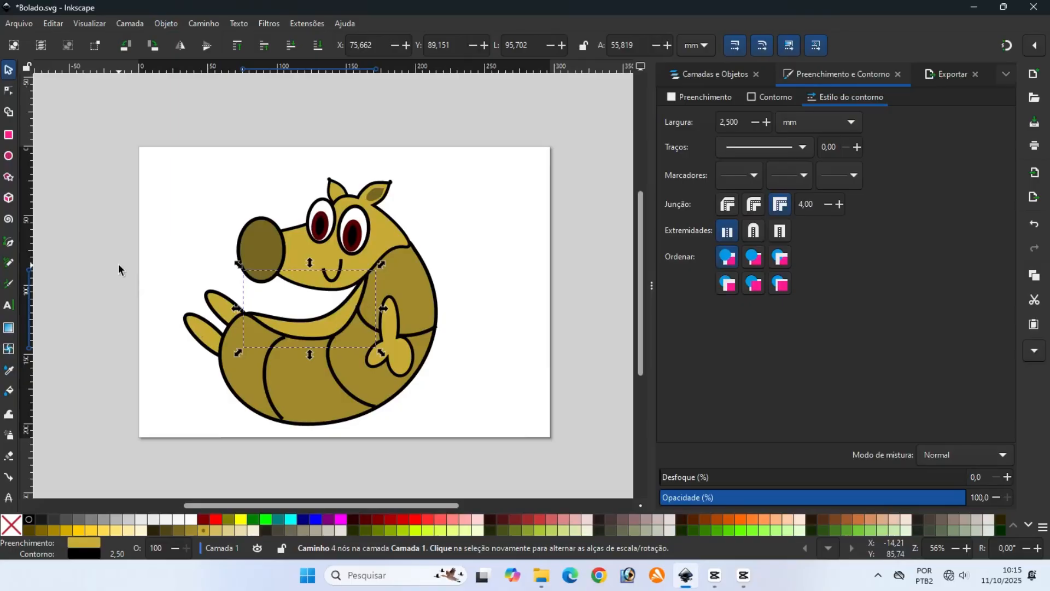
click(103, 304)
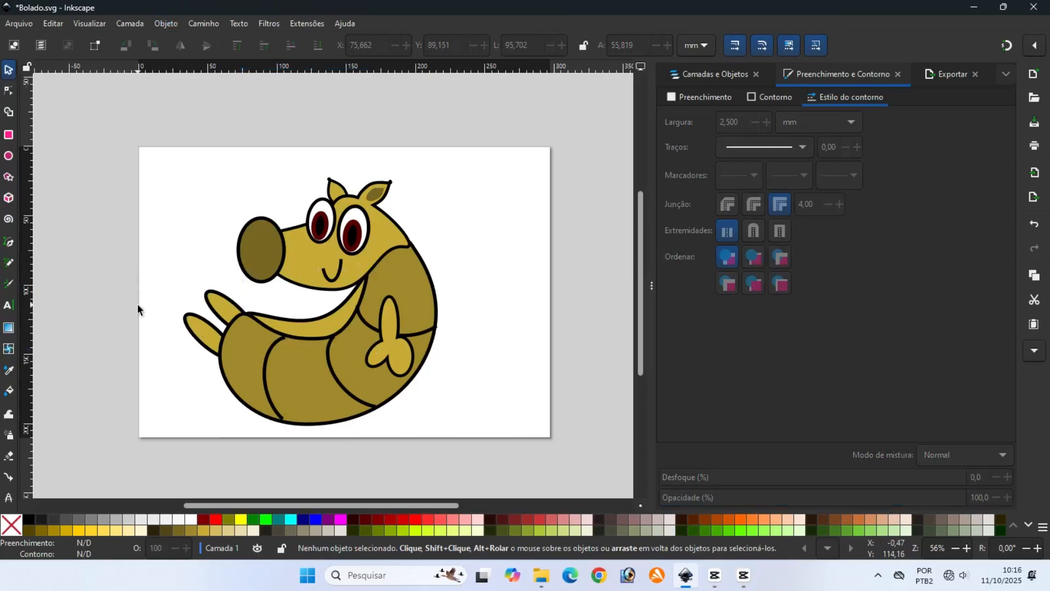
drag(170, 156, 460, 443)
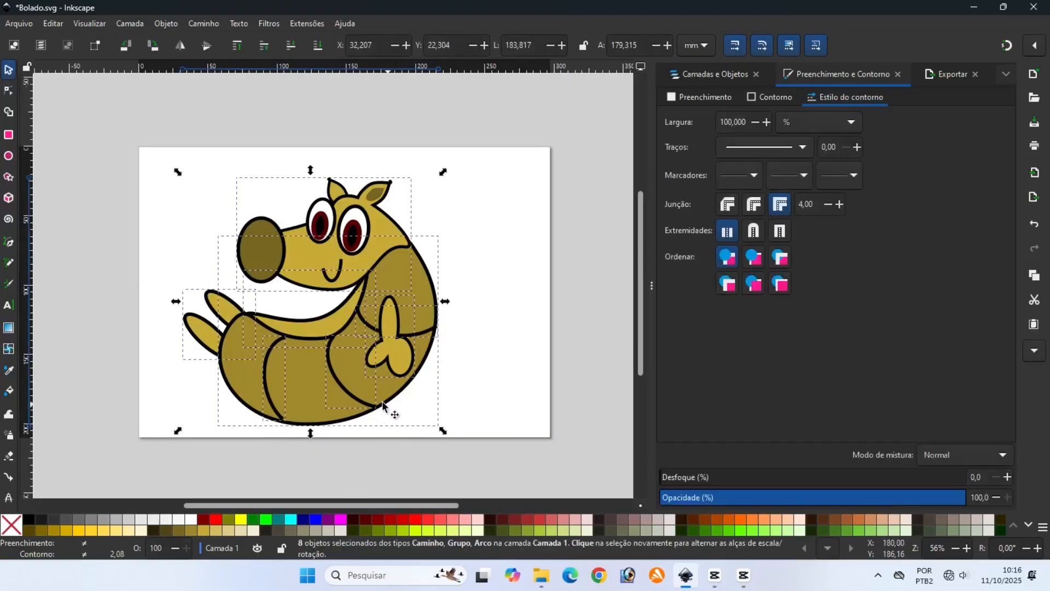
click(118, 239)
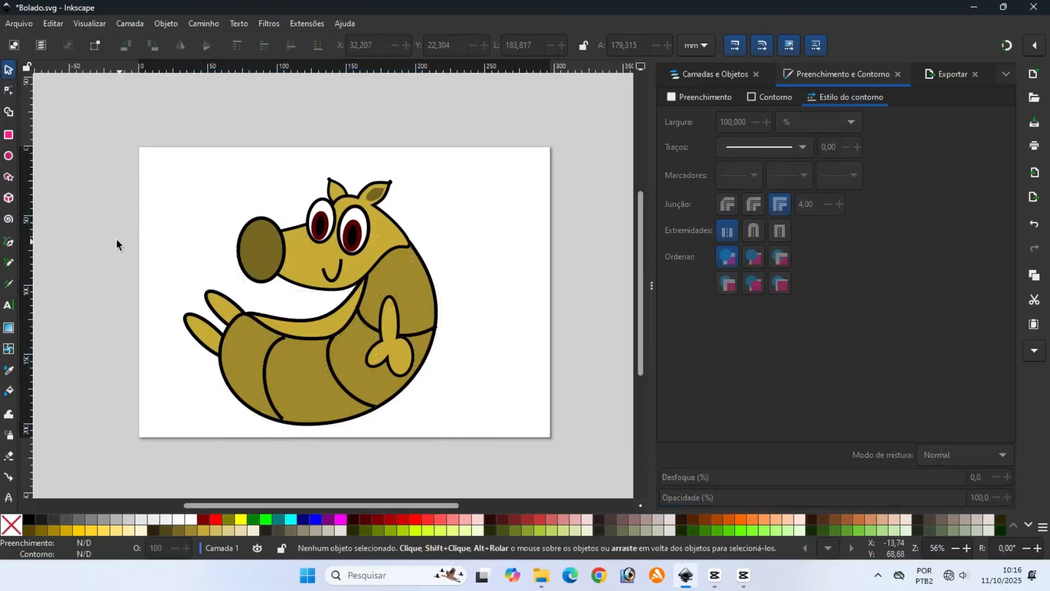
Draw a rectangle about 31 by 8 mm beside the page and fill it black
click(9, 135)
drag(81, 232, 127, 246)
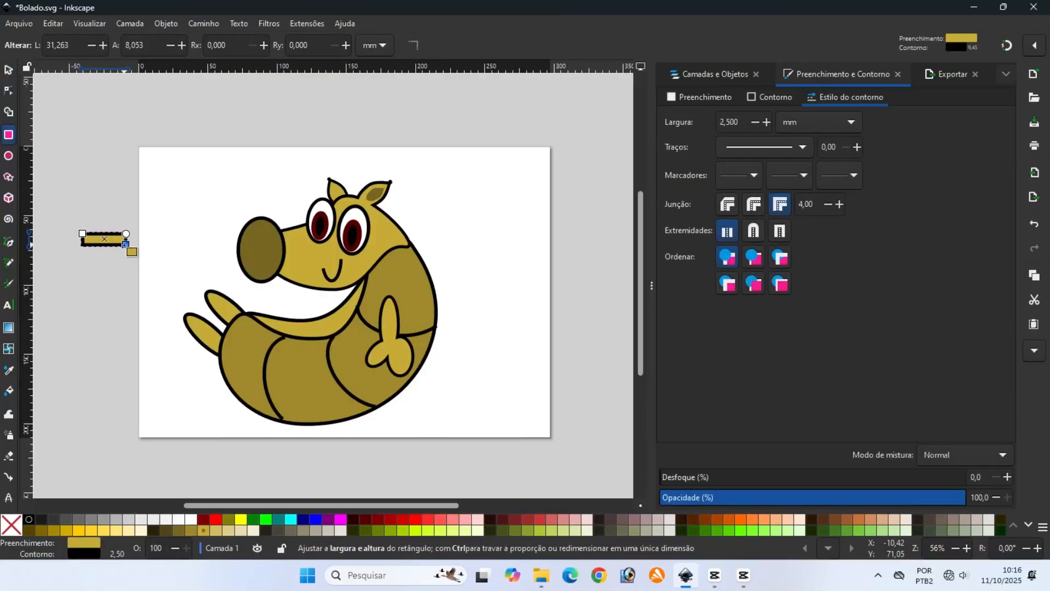
click(30, 520)
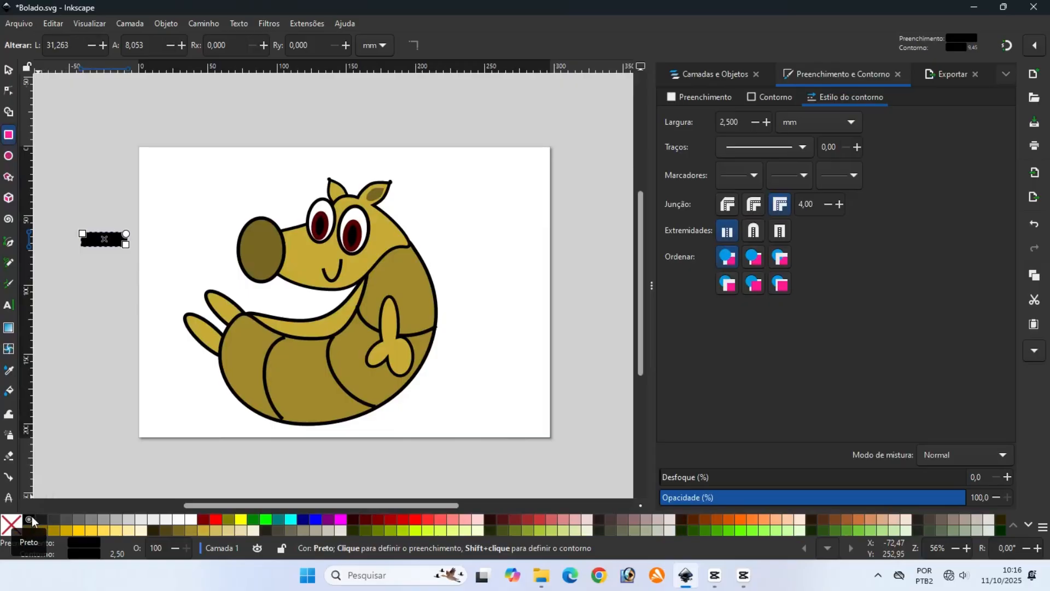
Shrink the black rectangle to about 26 mm wide and tilt it counter-clockwise above the left eye as an eyebrow
click(8, 73)
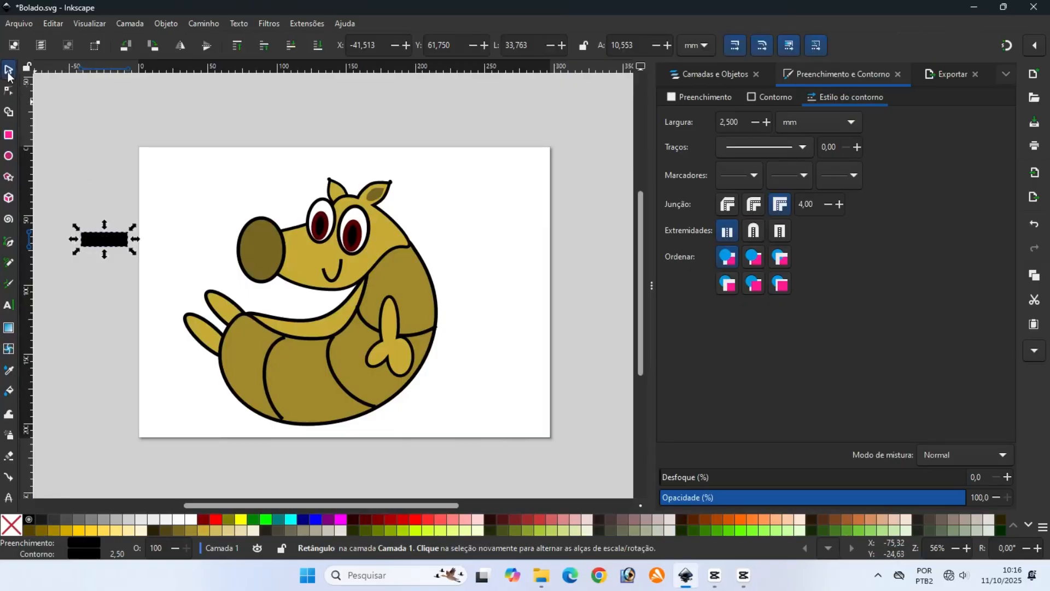
mouse_move(139, 238)
mouse_down()
mouse_move(100, 253)
mouse_move(164, 225)
mouse_move(331, 202)
mouse_up()
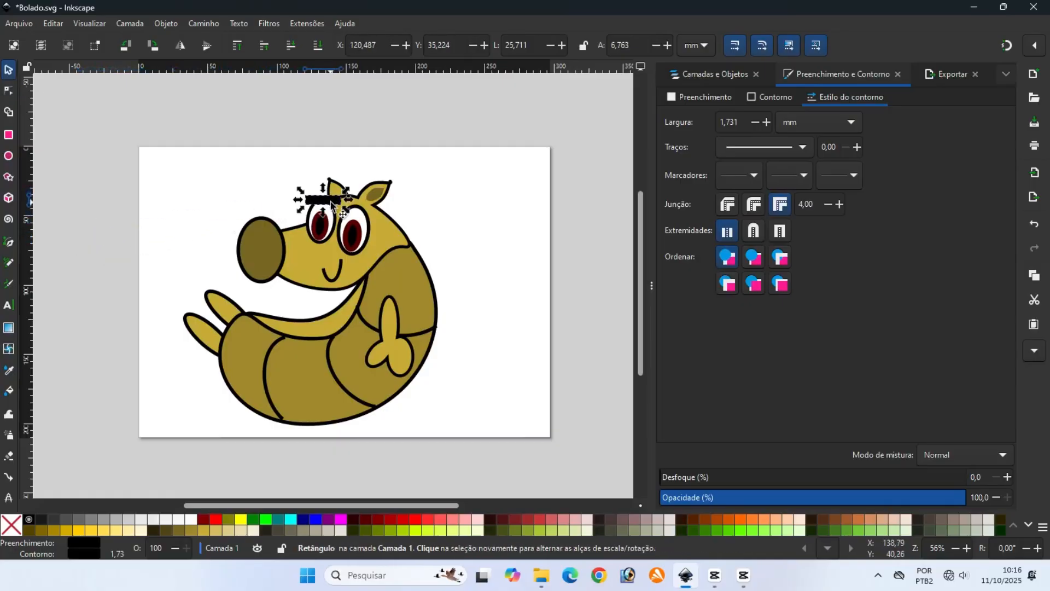
click(331, 202)
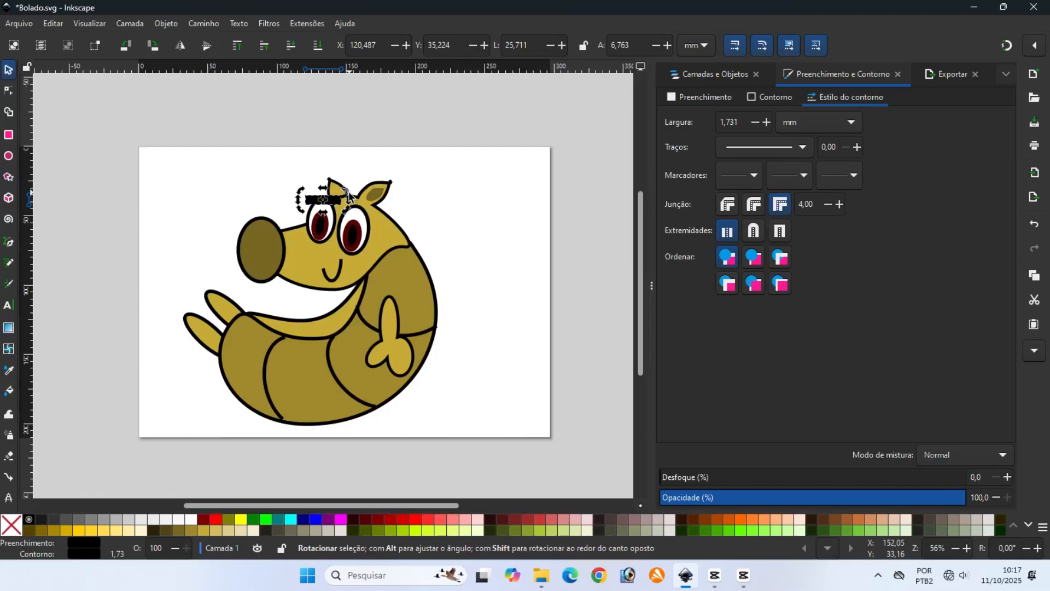
drag(347, 194, 332, 205)
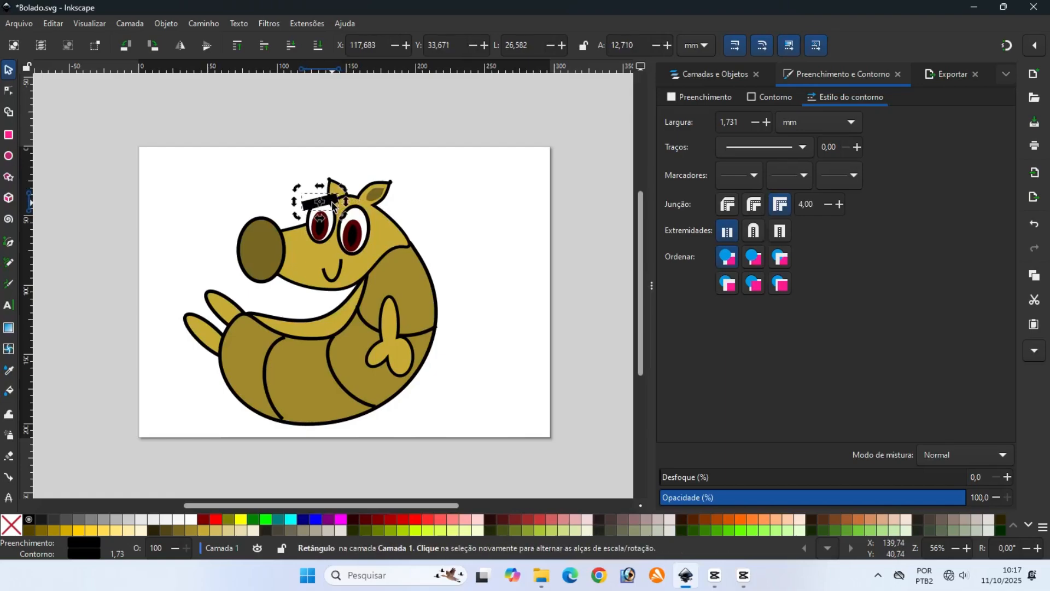
Place a horizontally mirrored copy of the eyebrow above the right eye, tilted more steeply clockwise
right_click(332, 205)
click(311, 244)
right_click(458, 231)
click(448, 249)
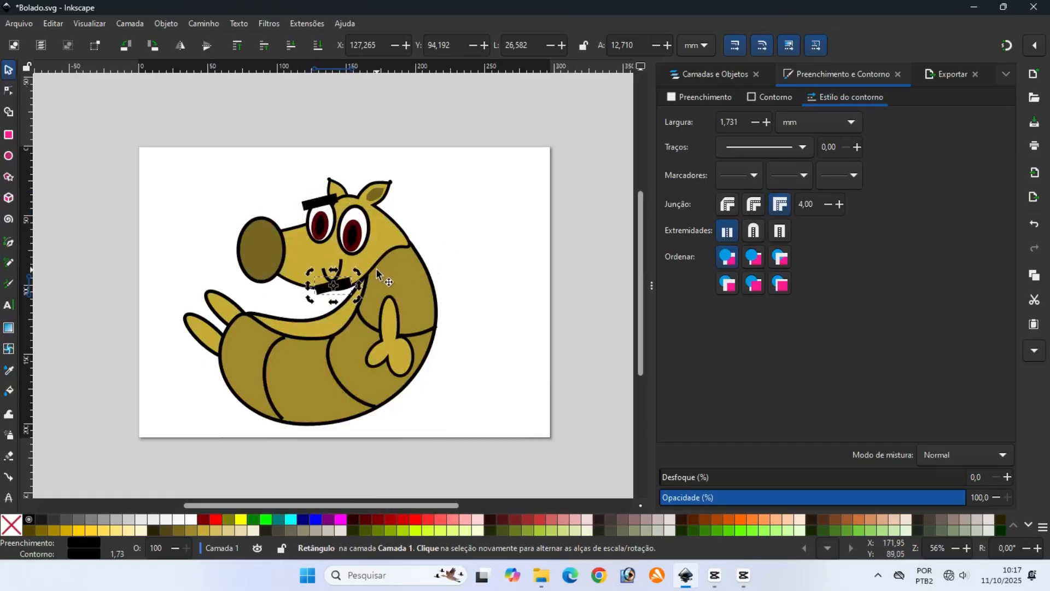
click(179, 46)
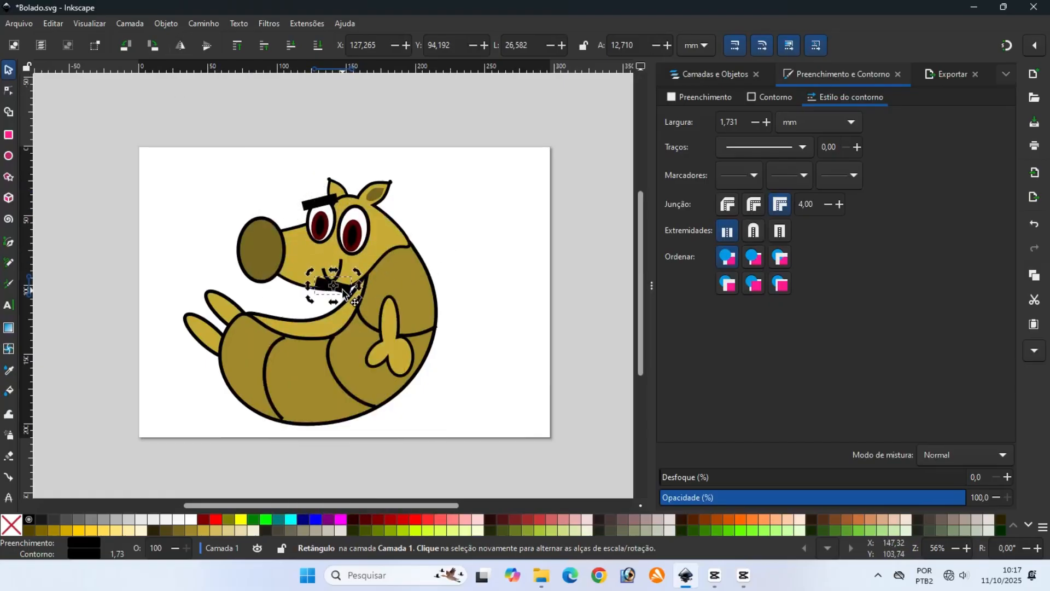
drag(343, 287, 371, 219)
click(367, 210)
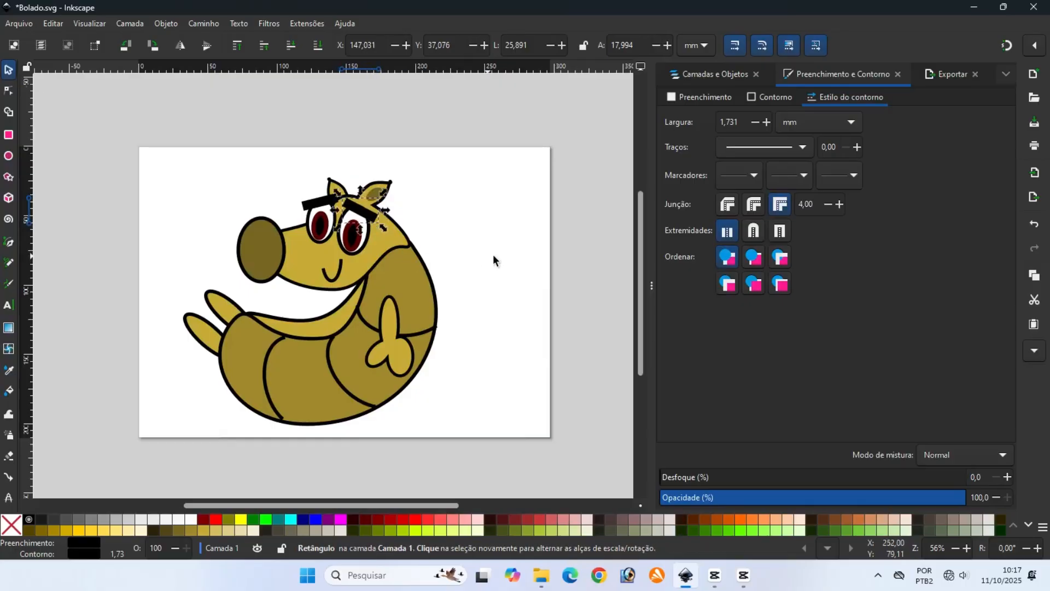
click(589, 232)
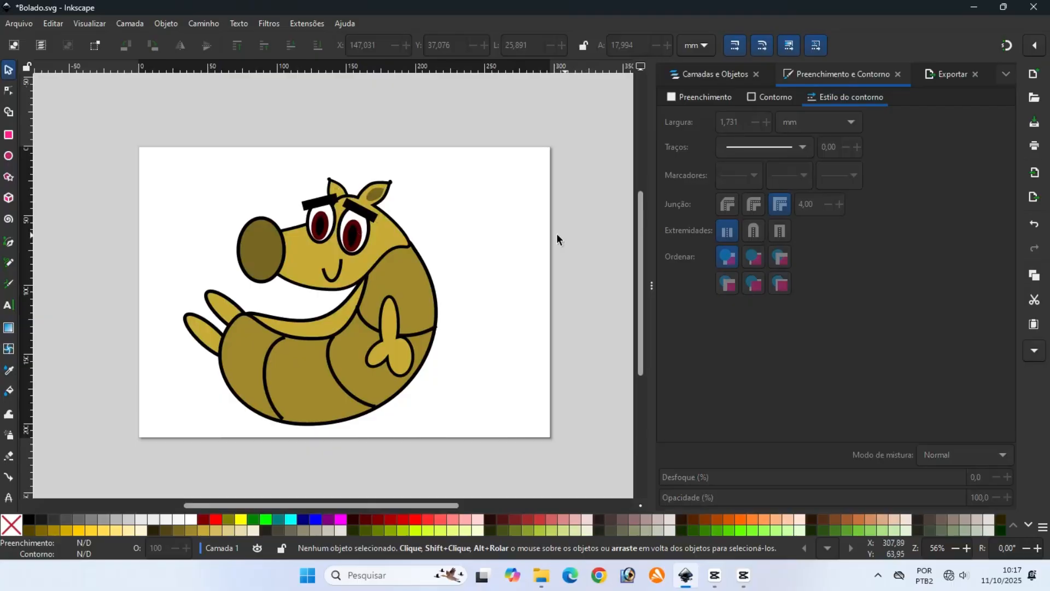
Draw a tall ellipse with radii of about 6.9 and 18.5 mm beside the page, filled mustard, and convert it to a path
click(9, 157)
drag(65, 235, 85, 287)
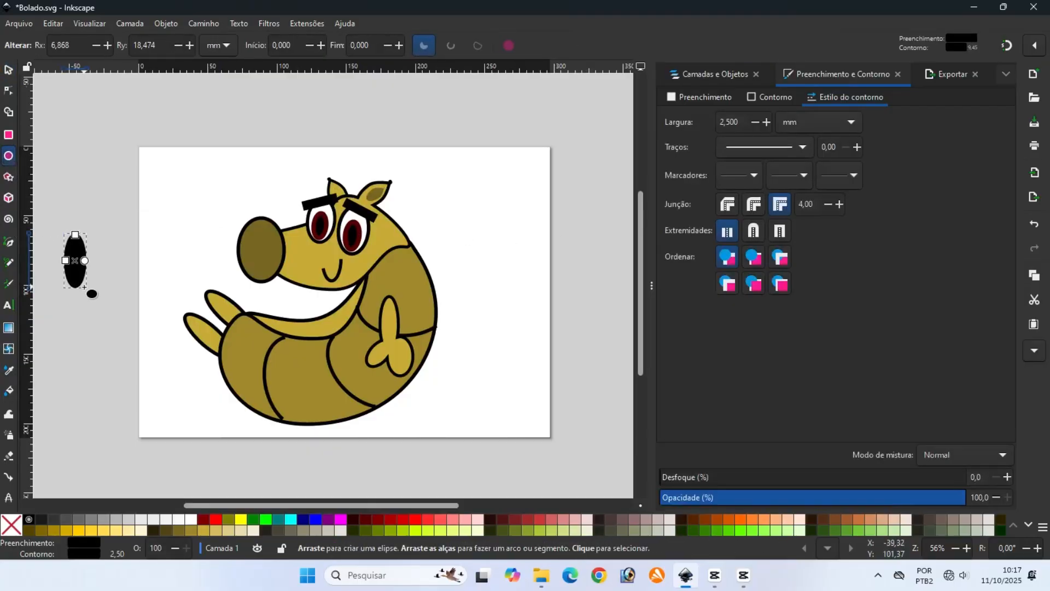
click(205, 531)
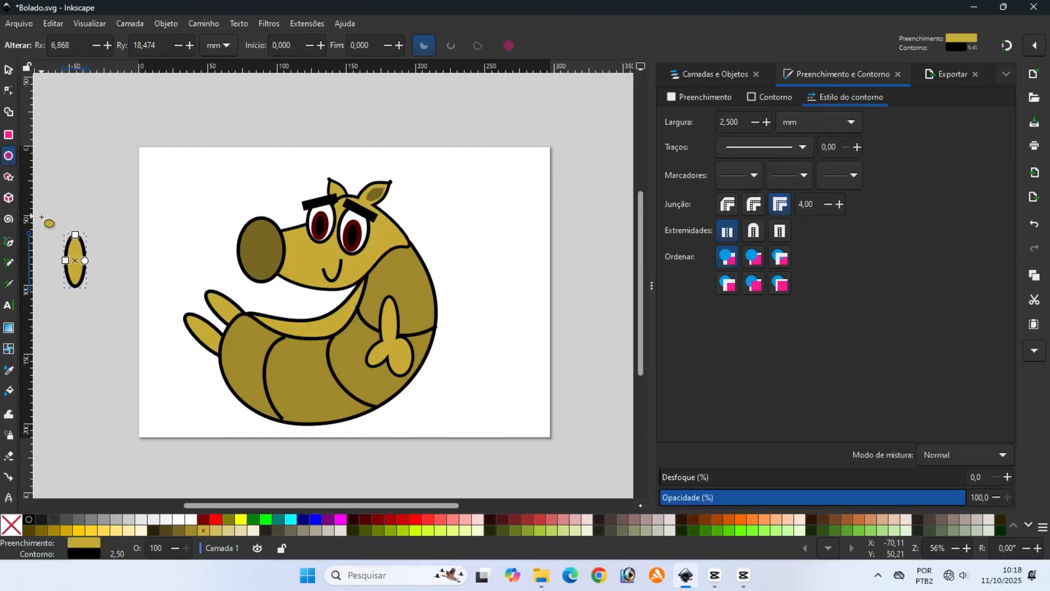
click(174, 26)
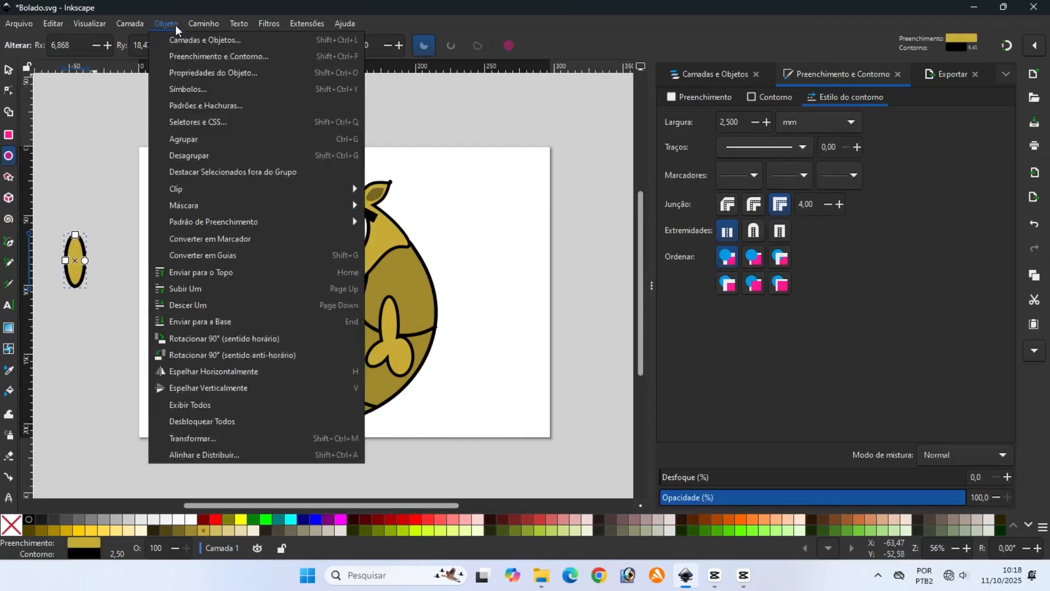
click(208, 39)
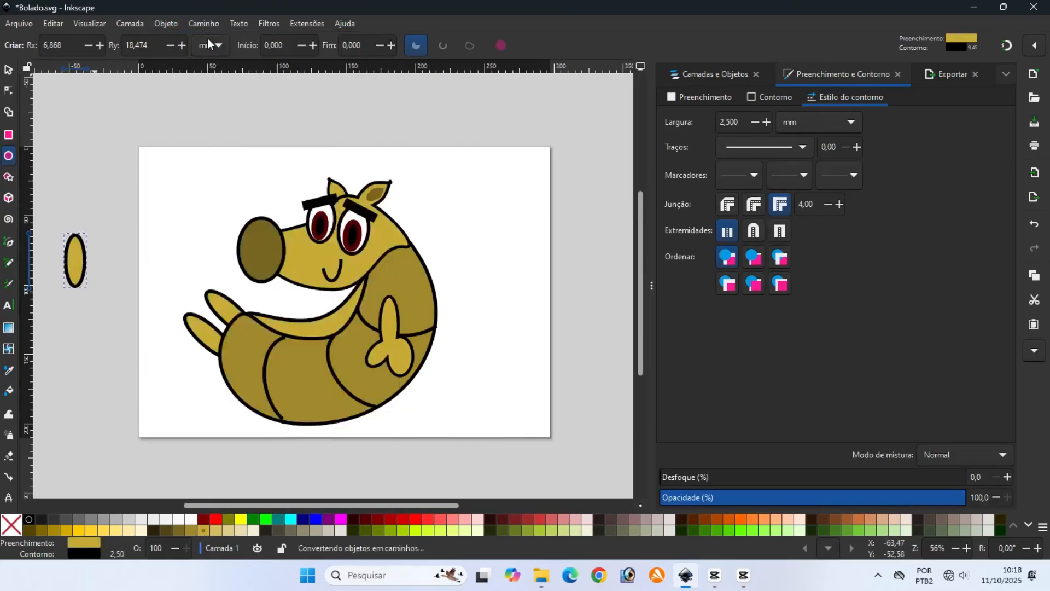
Bend the narrow mustard ellipse into a curved, tapering tail by moving its side node inward and tilting the node's handle
click(9, 90)
click(65, 260)
drag(65, 260, 59, 251)
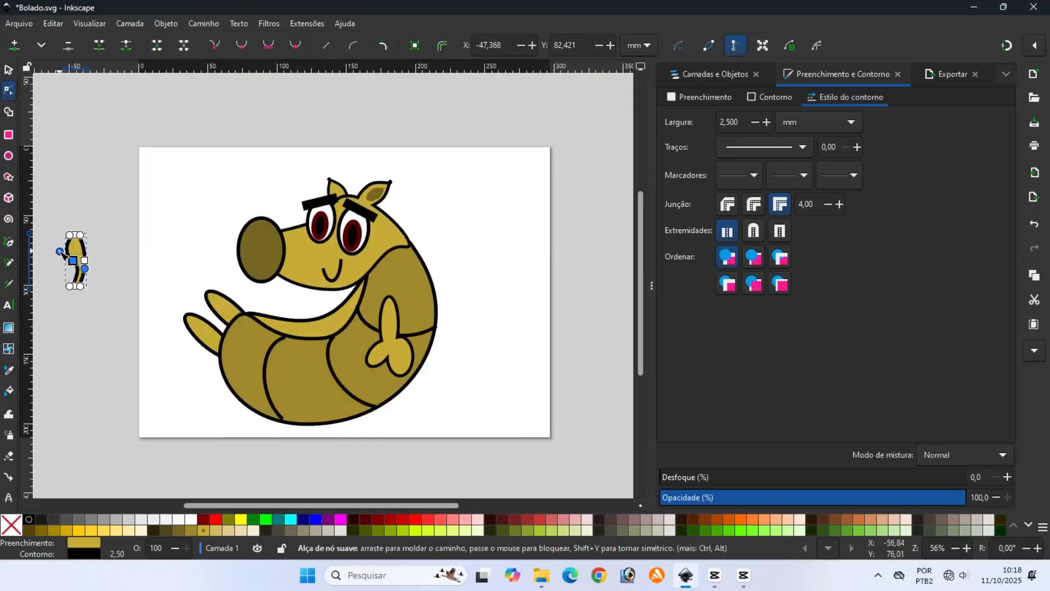
Rotate the tail to lie horizontally and place it on the body's rear edge just below the legs
click(8, 69)
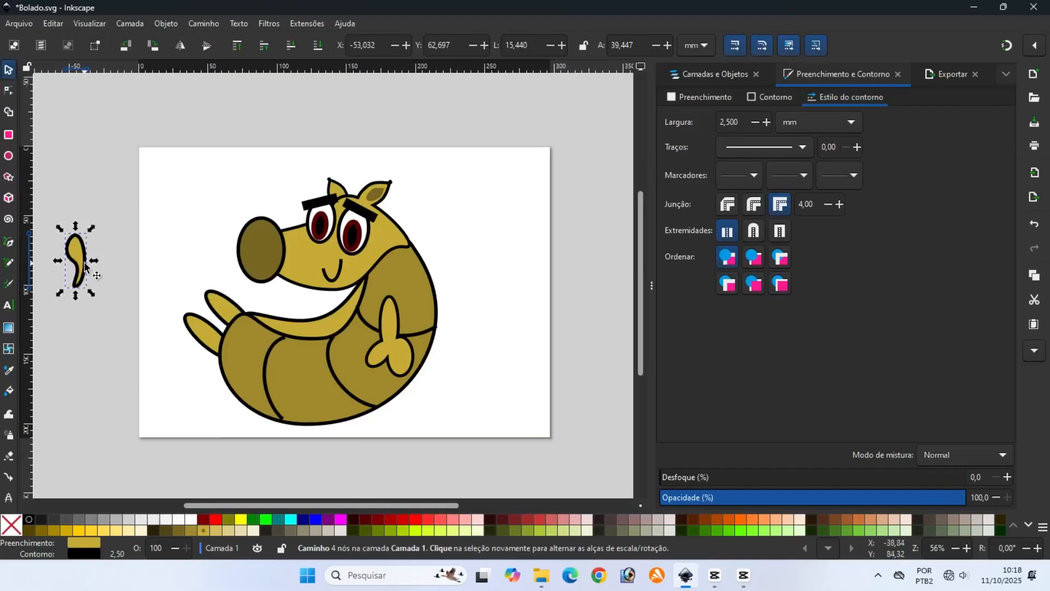
drag(86, 264, 242, 391)
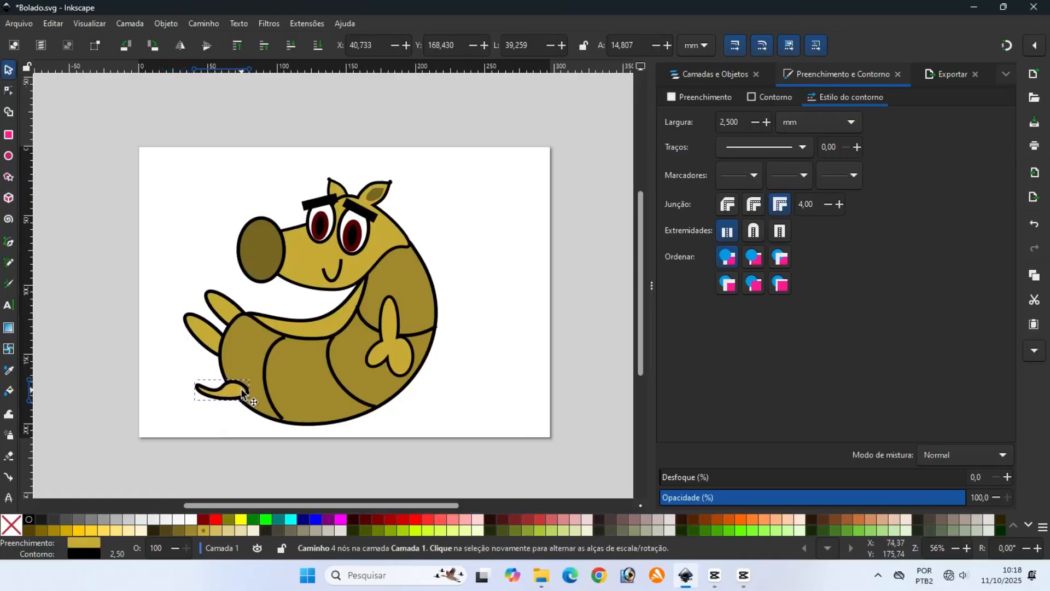
click(109, 350)
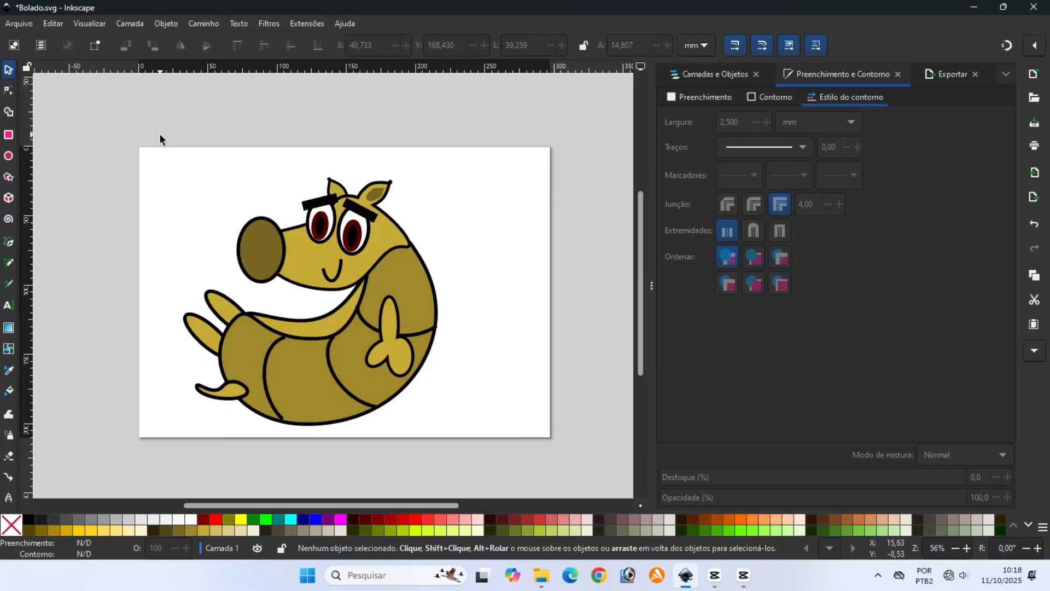
click(230, 392)
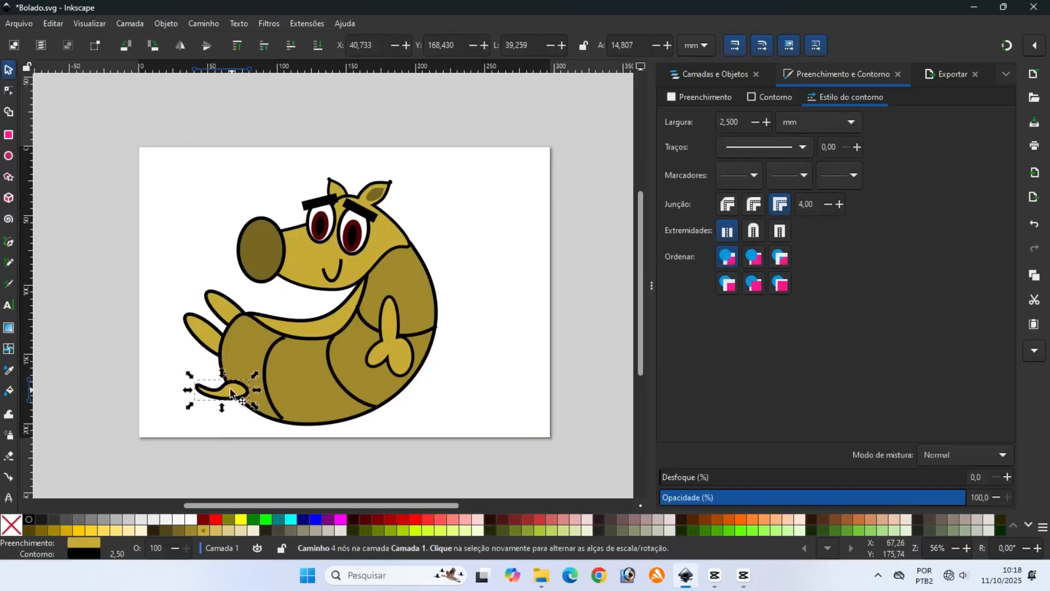
drag(230, 391, 226, 365)
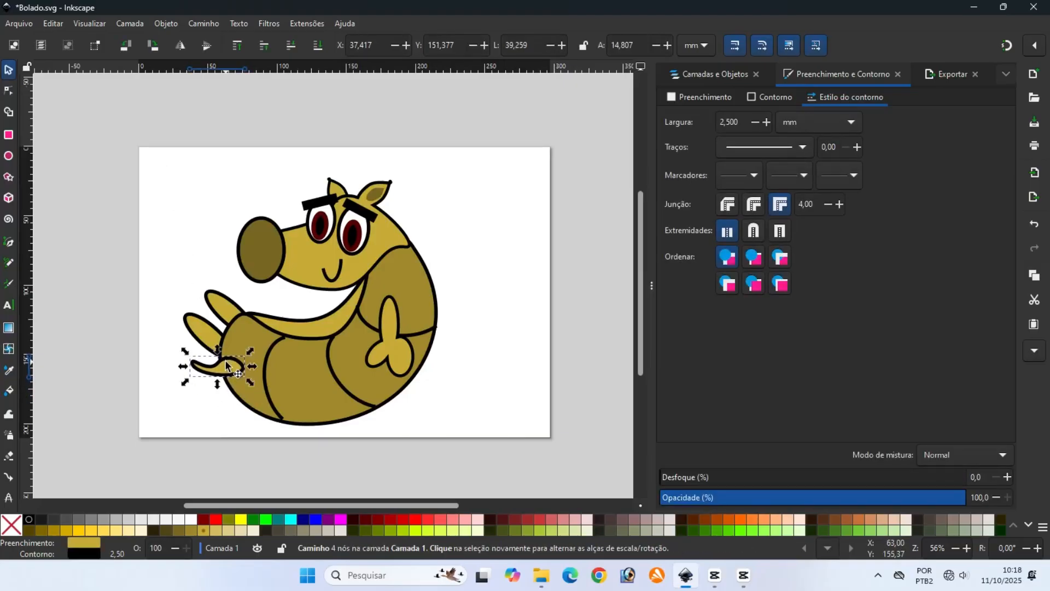
click(80, 315)
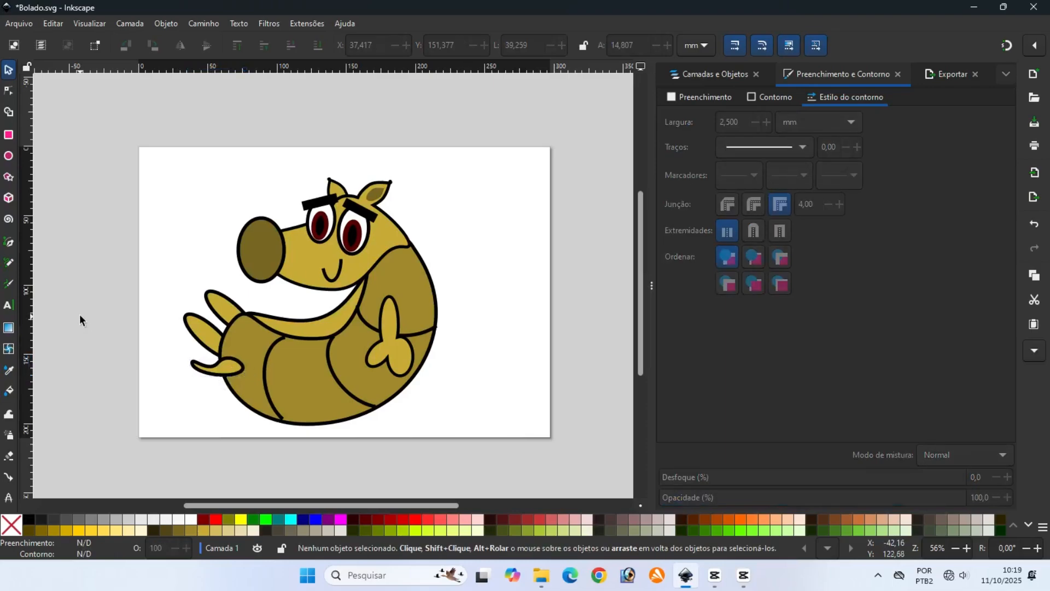
Group all the objects of the animal and save the drawing
mouse_move(125, 126)
mouse_down()
mouse_move(176, 391)
mouse_move(368, 461)
mouse_move(504, 455)
mouse_up()
click(169, 24)
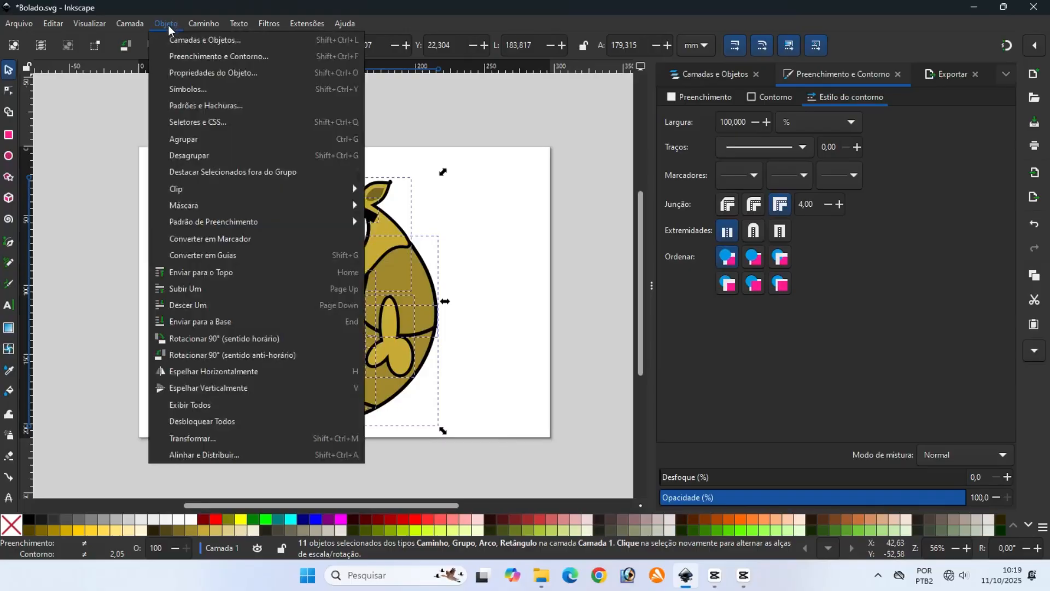
click(182, 139)
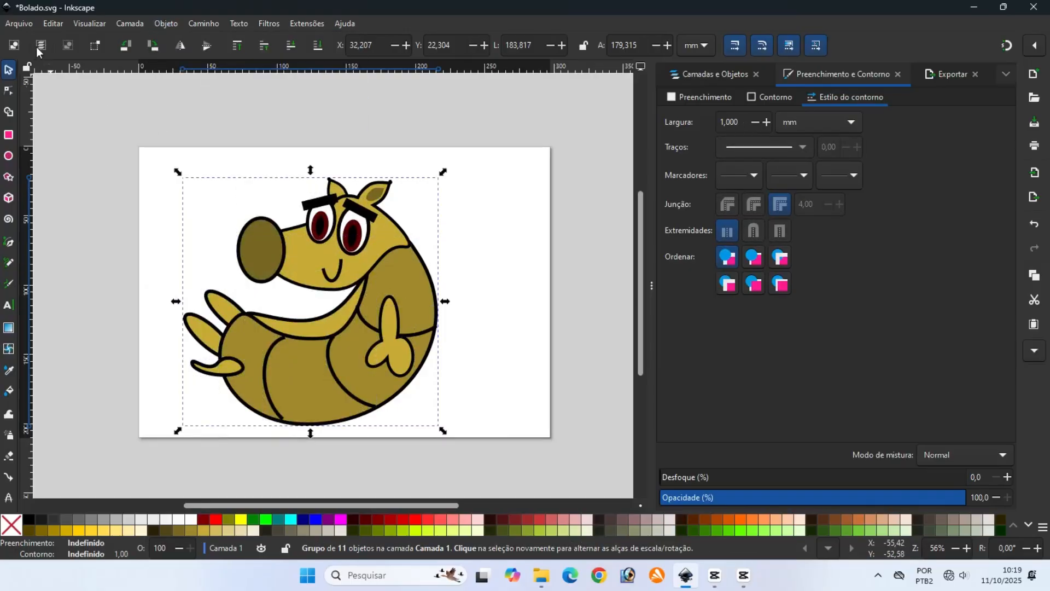
click(18, 24)
click(35, 124)
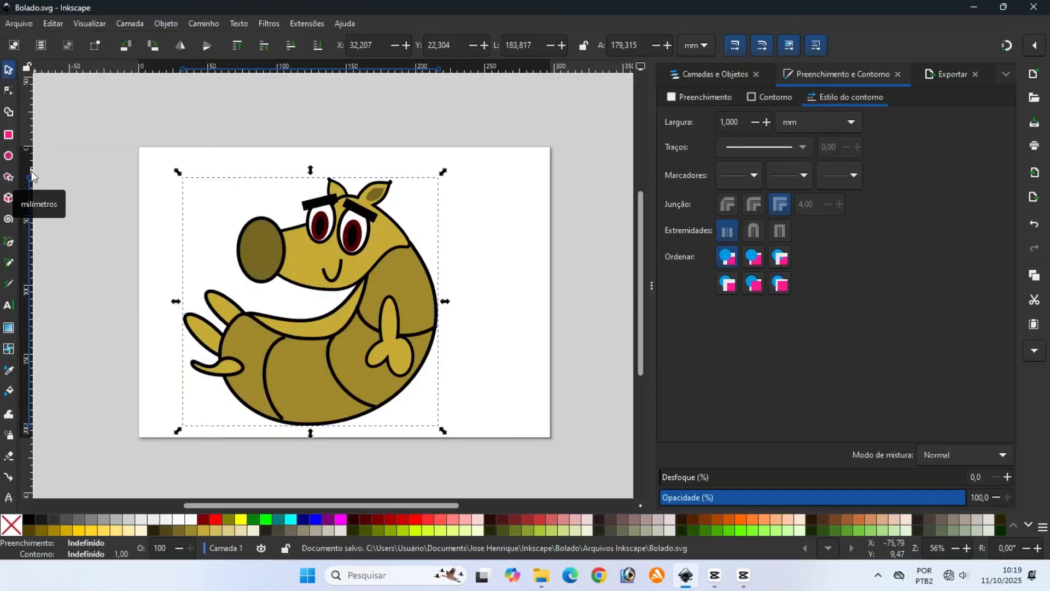
Nudge the grouped animal up and to the right on the page, to about X 52.3 mm and Y 14.4 mm
key(Up)
key(Up)
key(Up)
key(Up)
key(Up)
key(Up)
key(Up)
key(Up)
key(Up)
key(Up)
key(Up)
key(Up)
key(Up)
key(Up)
key(Up)
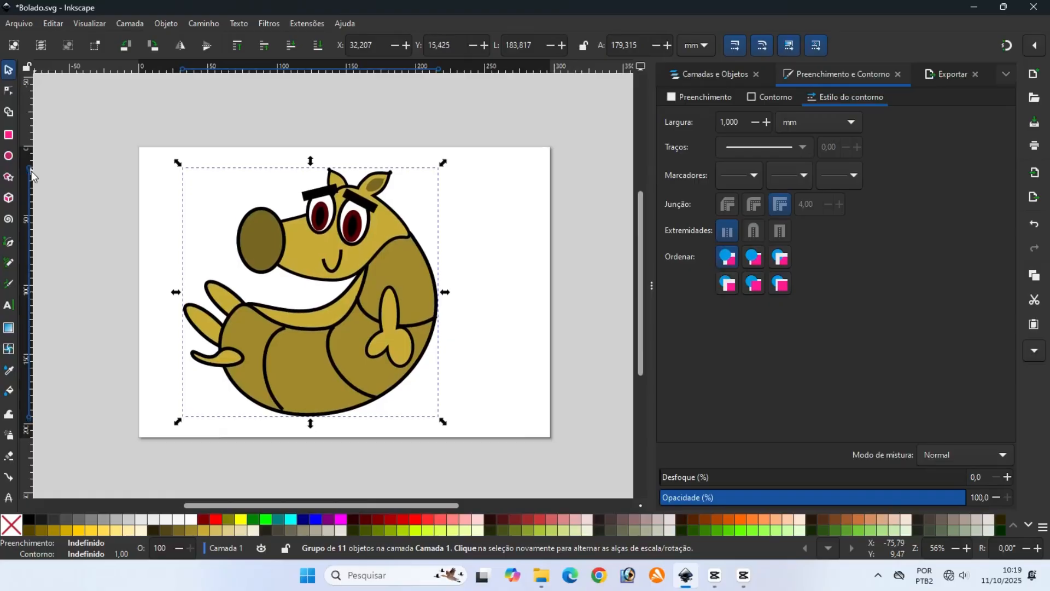
key(Right)
key(Right)
key(Right)
key(Right)
key(Right)
key(Right)
key(Right)
key(Right)
key(Right)
key(Right)
key(Right)
key(Right)
key(Right)
key(Right)
key(Right)
key(Right)
key(Right)
key(Right)
key(Right)
key(Right)
key(Right)
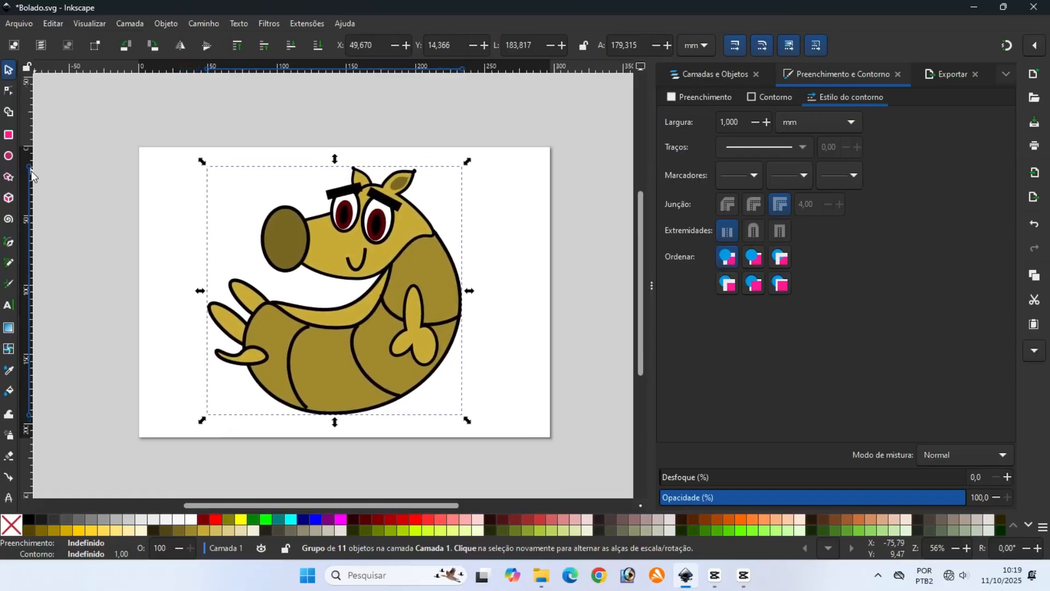
key(Right)
key(Right)
key(Right)
key(Right)
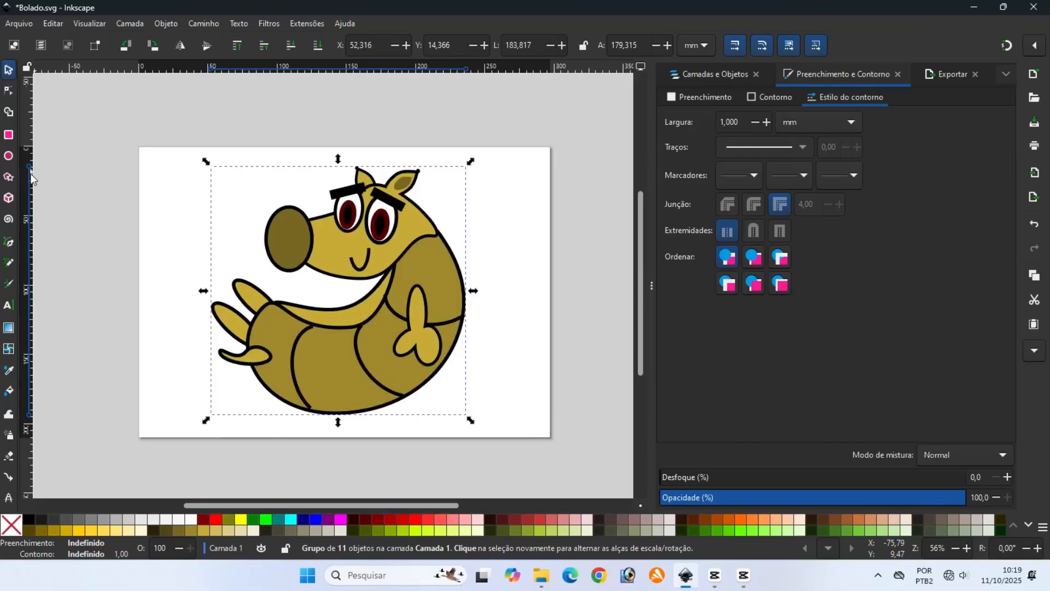
click(93, 268)
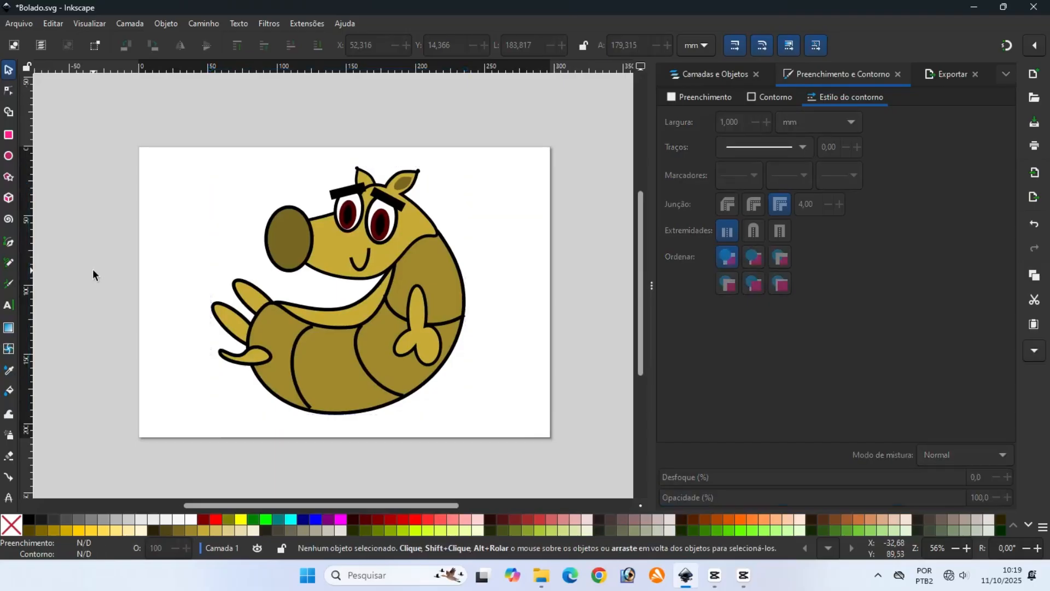
Draw a wide, flat ellipse about 189 by 22 mm beneath the animal, filled black with no outline
click(10, 157)
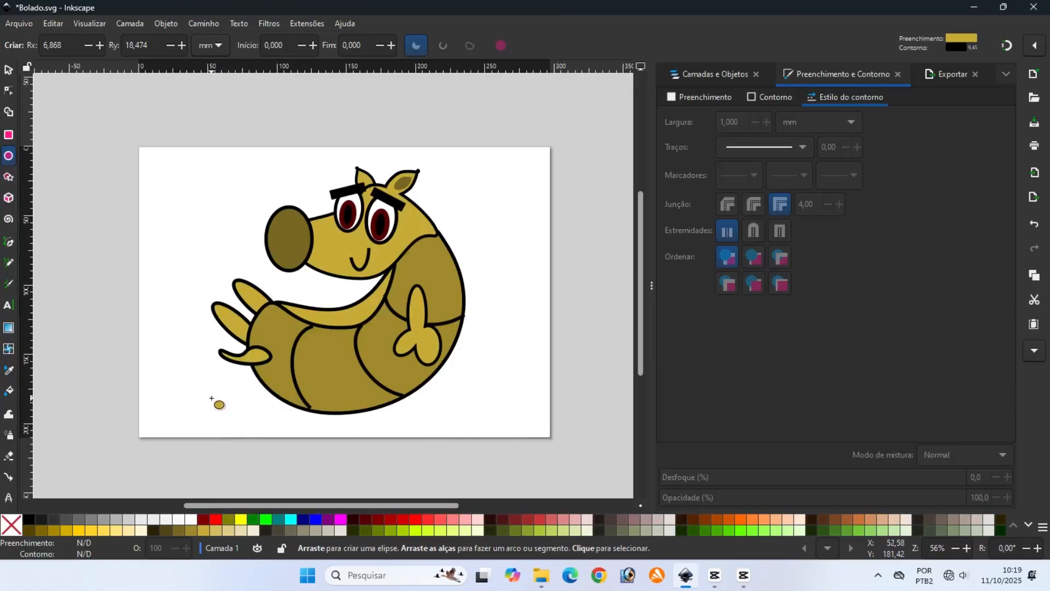
drag(208, 392, 471, 423)
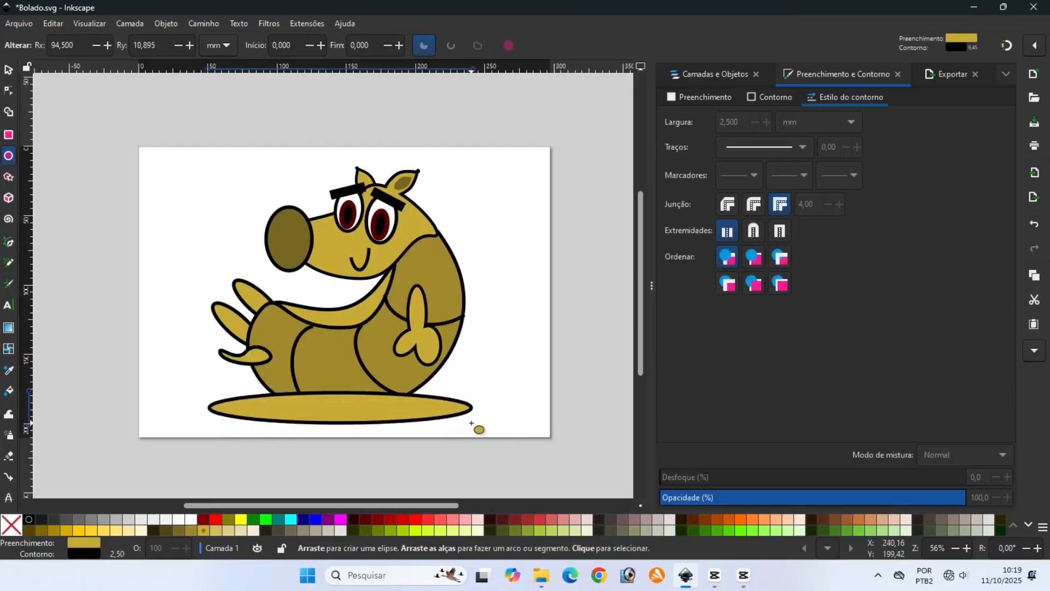
click(29, 518)
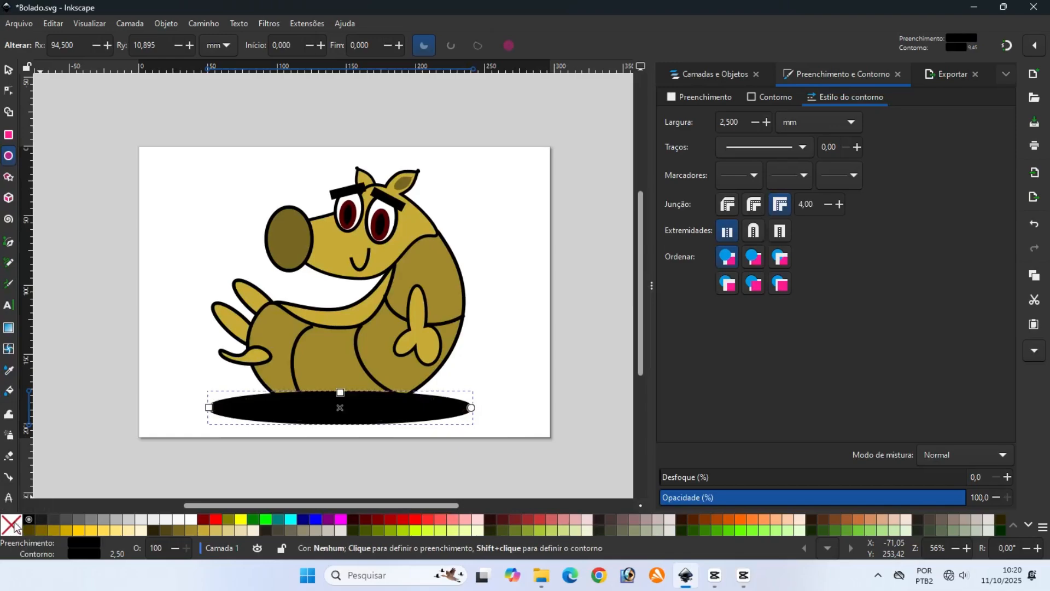
right_click(15, 526)
click(44, 472)
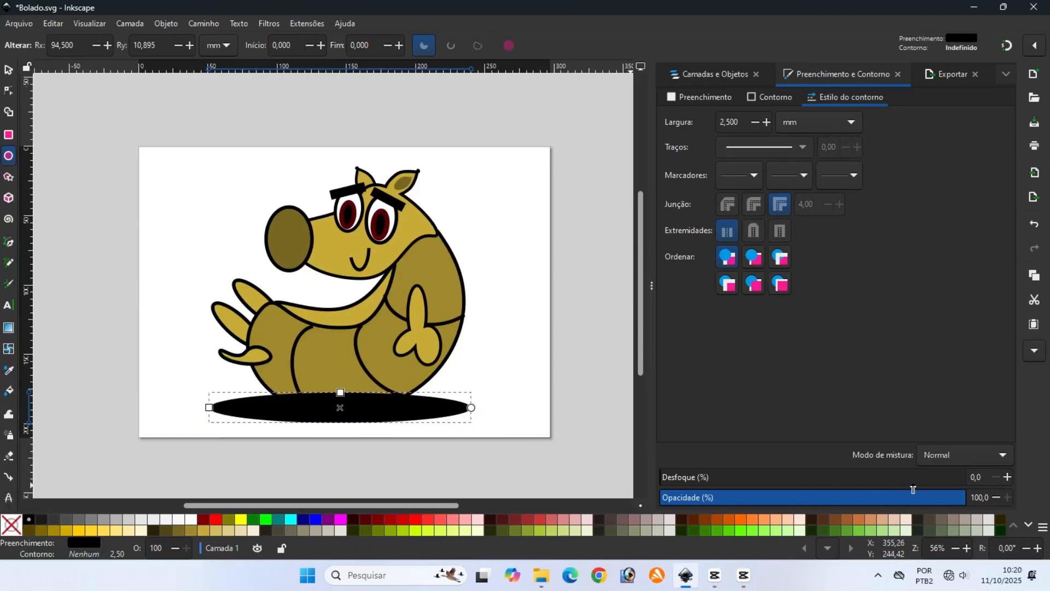
Soften the black ellipse into a shadow with 27% blur and 90% opacity
click(1005, 476)
drag(1005, 477, 999, 496)
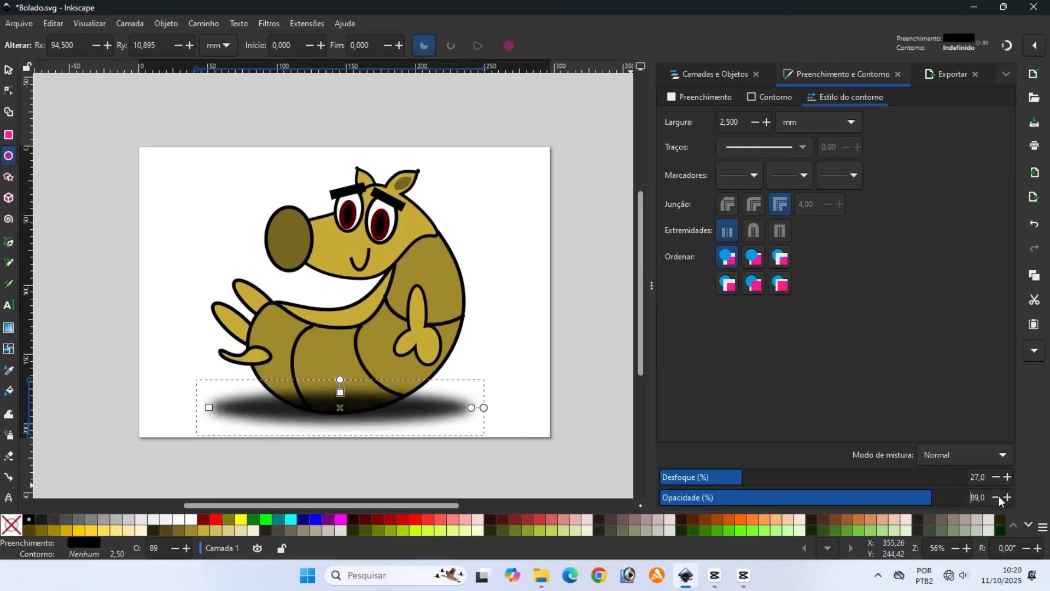
click(998, 495)
click(1006, 494)
click(1006, 493)
Send the shadow ellipse to the back behind the animal and nudge it down to about Y 170 mm
click(161, 24)
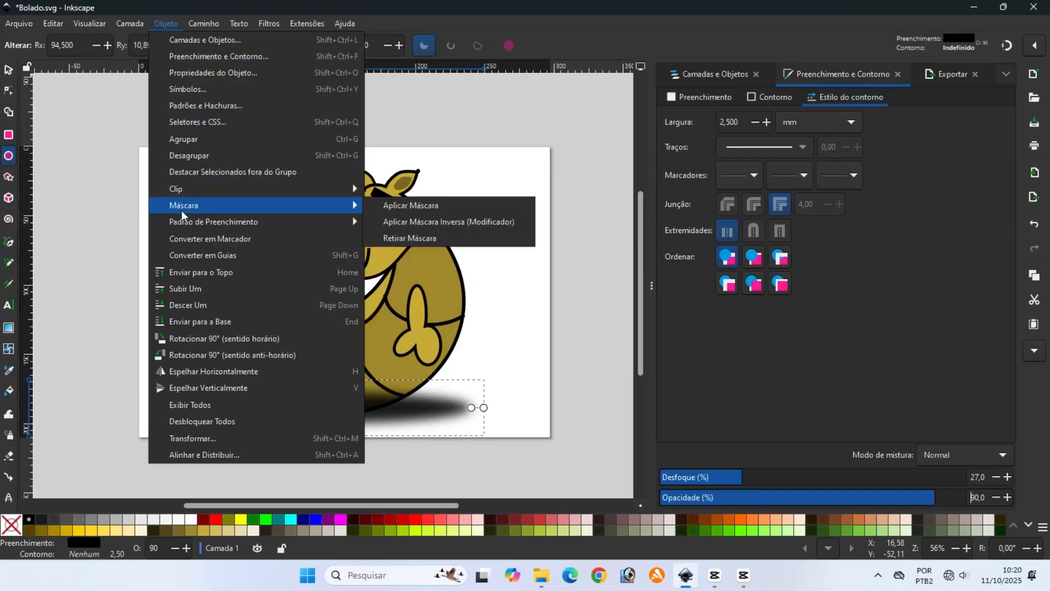
click(189, 323)
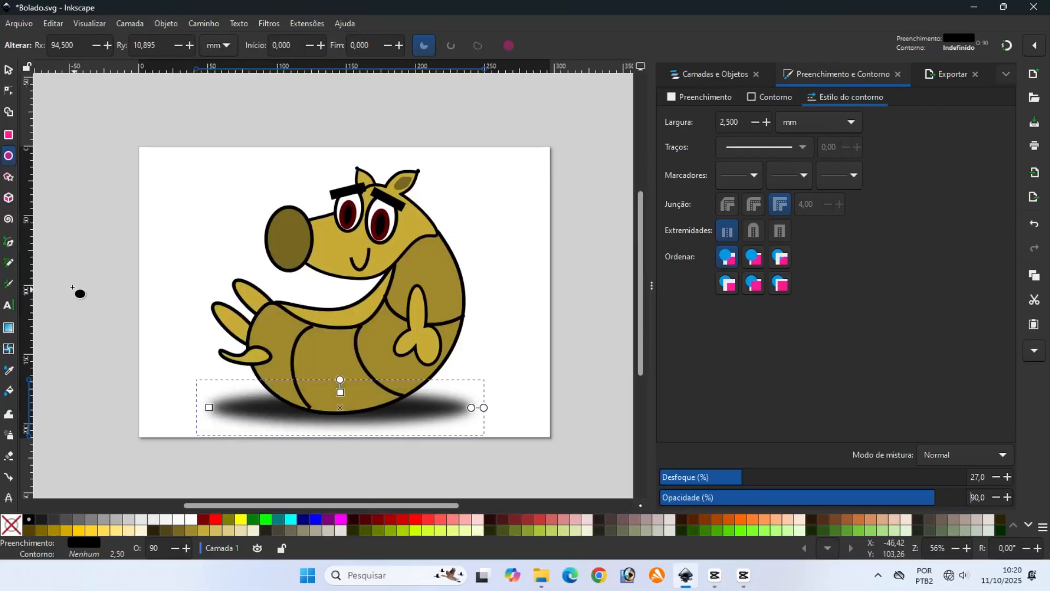
click(8, 71)
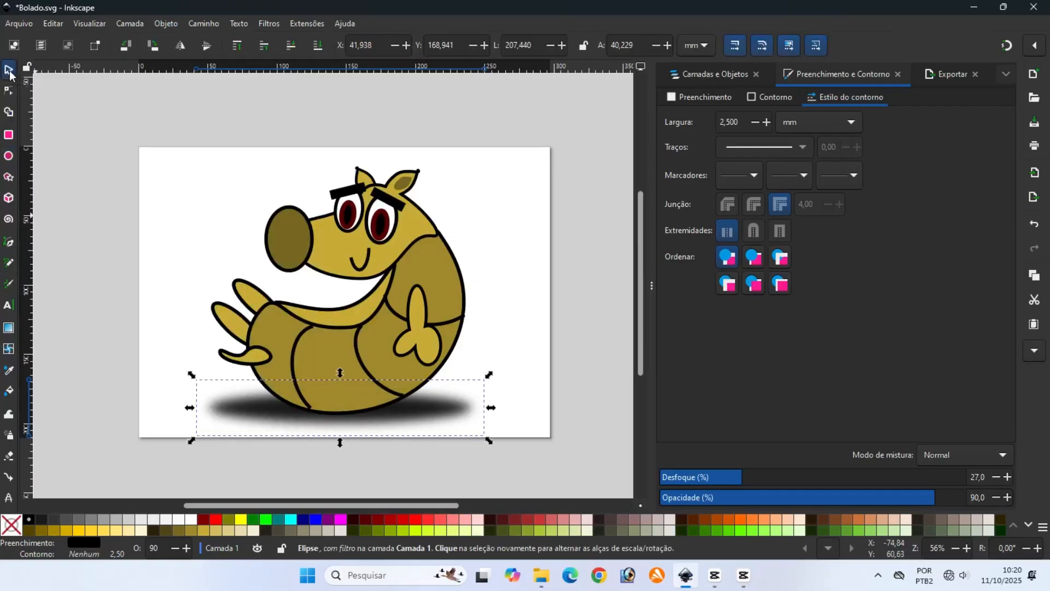
key(Down)
key(Down)
Deselect the shadow and save the drawing
click(80, 192)
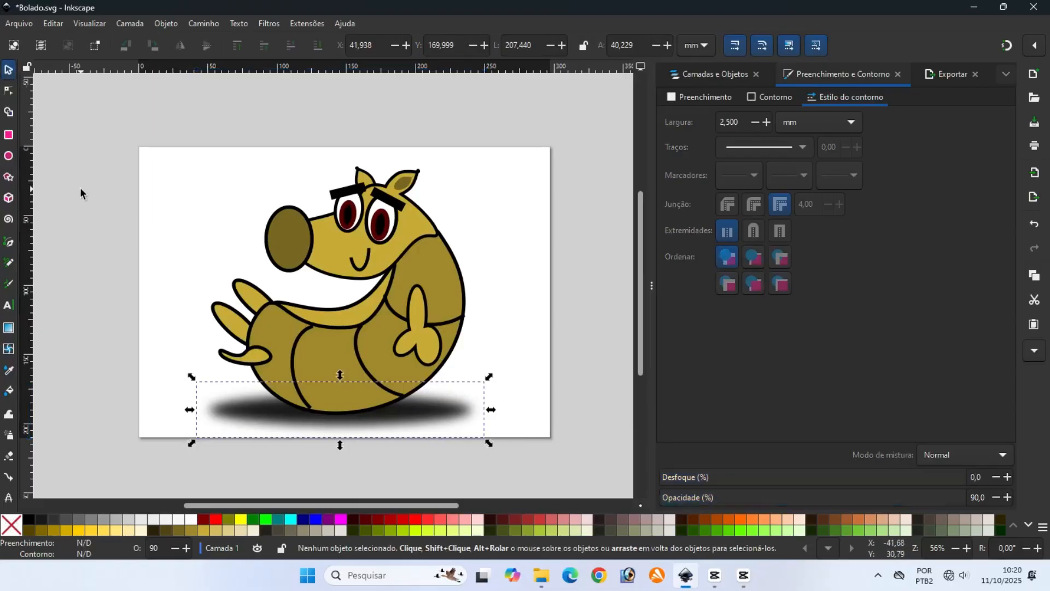
click(13, 25)
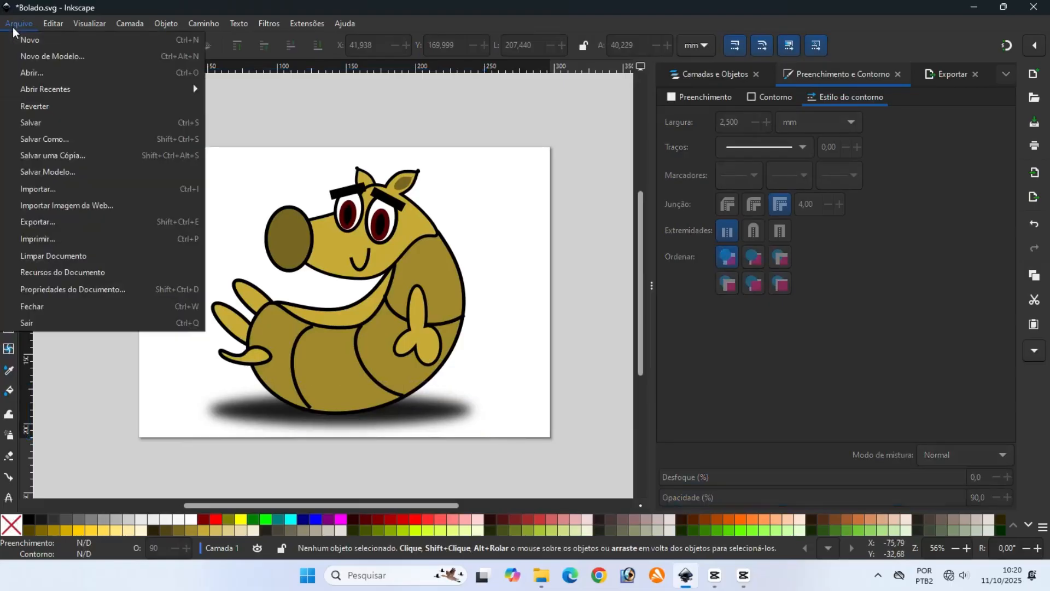
click(26, 123)
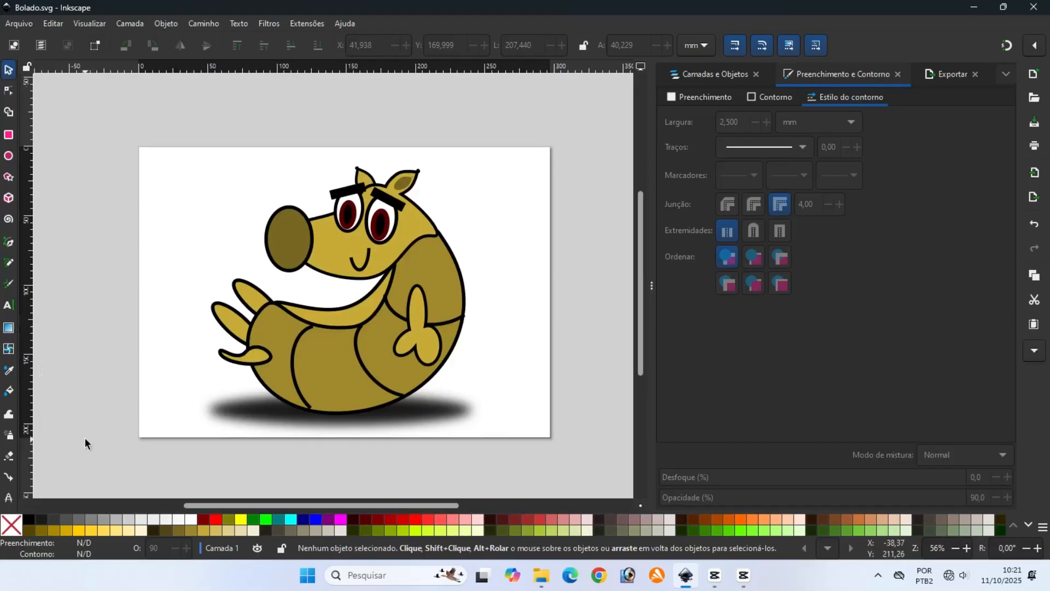
Draw a rectangle about 300 by 90 mm across the lower page, with 100% opacity and fill colour #55D400
click(10, 135)
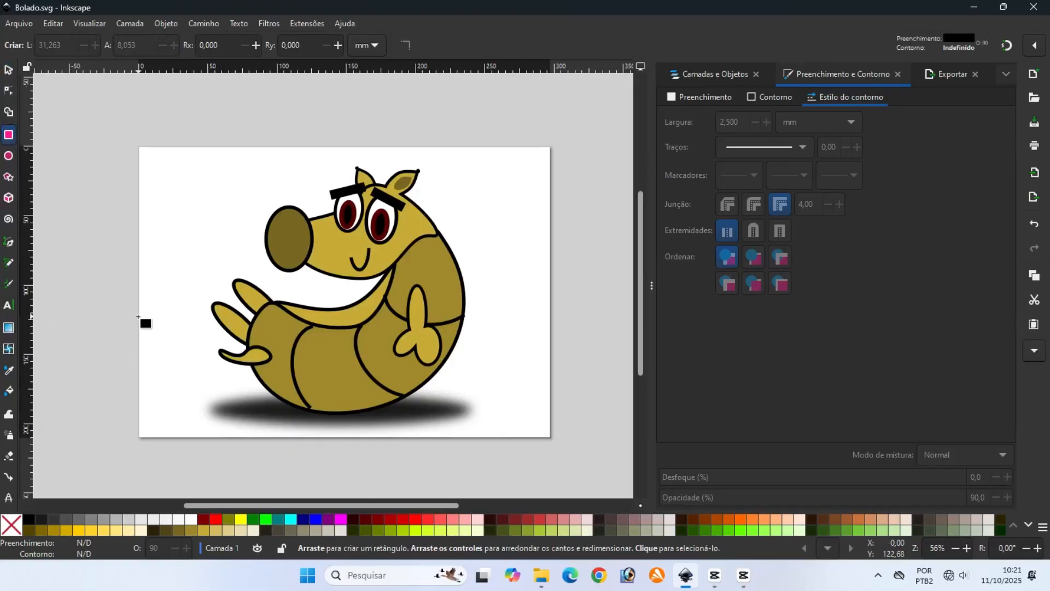
mouse_move(137, 316)
mouse_down()
mouse_move(198, 389)
mouse_move(305, 438)
mouse_move(552, 442)
mouse_up()
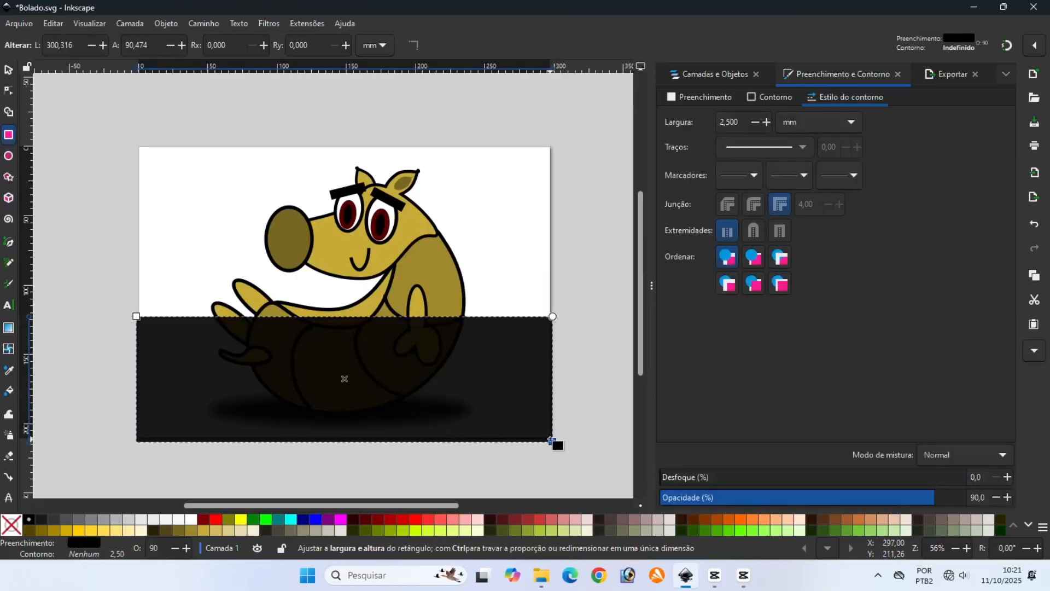
click(1006, 496)
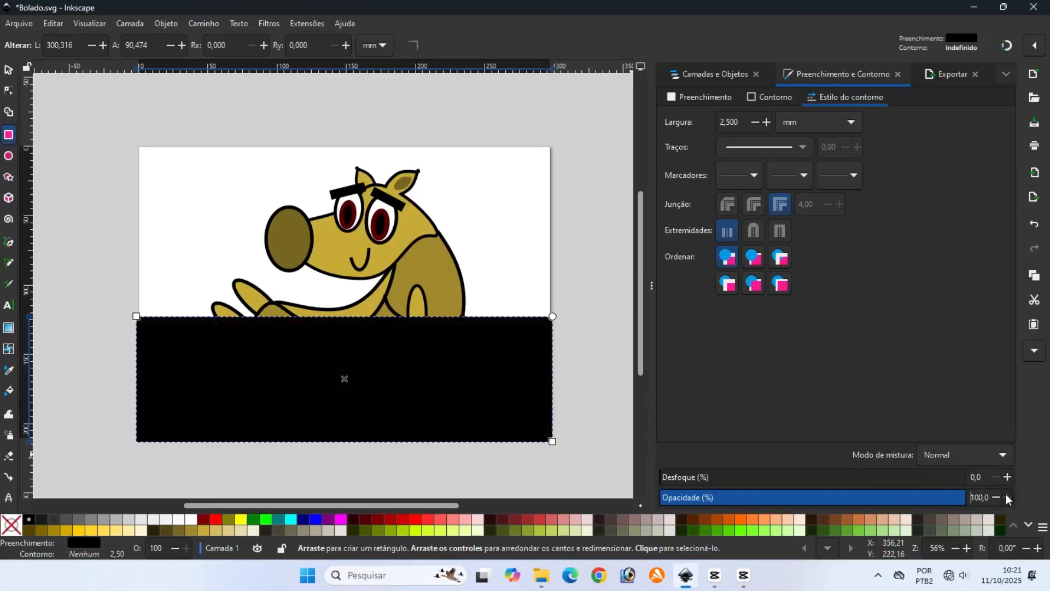
click(727, 528)
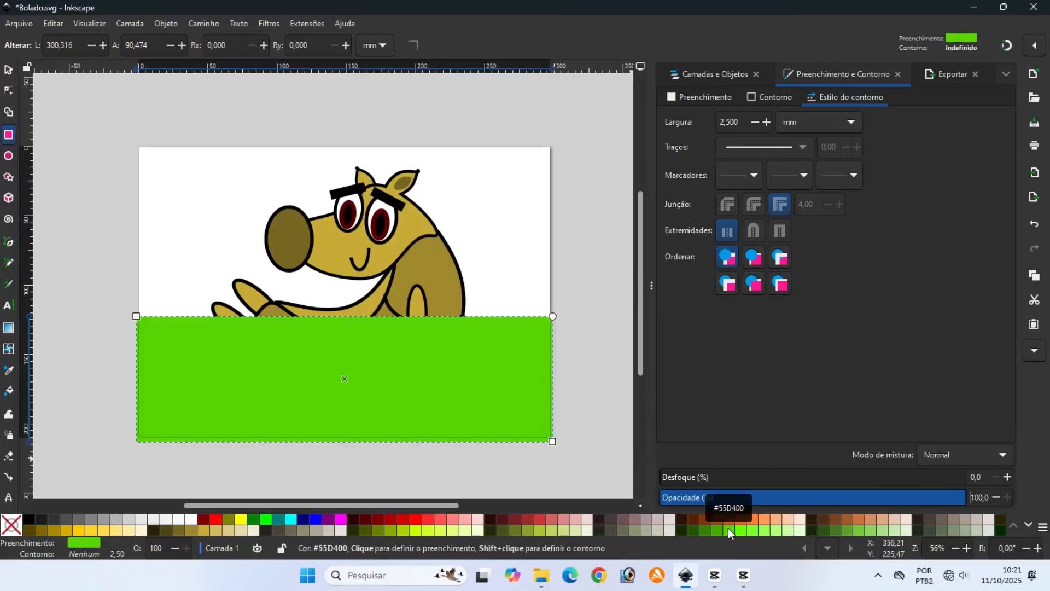
drag(727, 528, 33, 336)
Fade the bright green rectangle to transparent toward its upper edge with a linear gradient and send it to the back
click(8, 327)
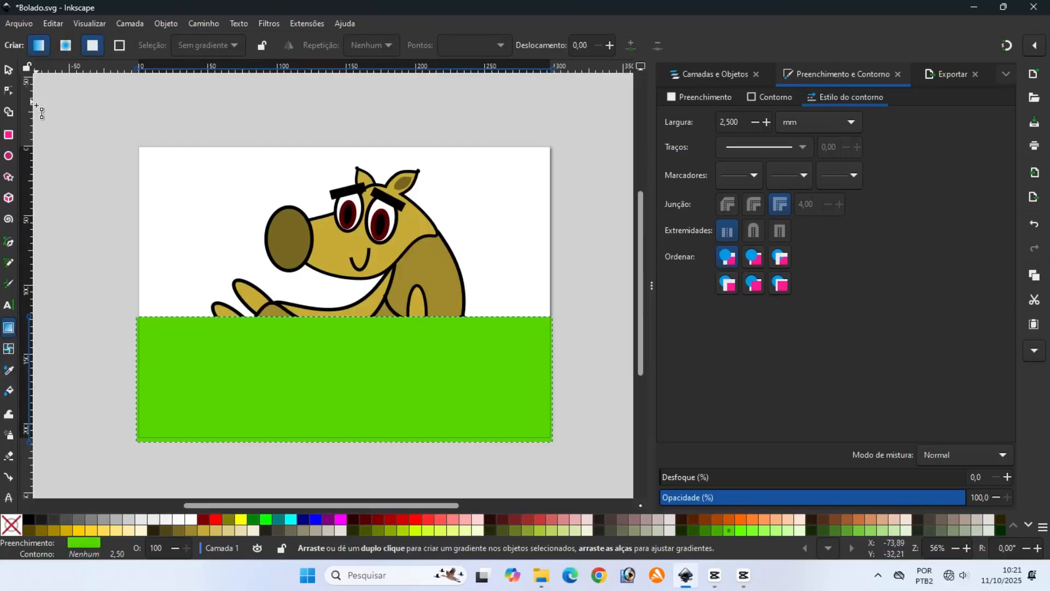
drag(339, 389, 345, 299)
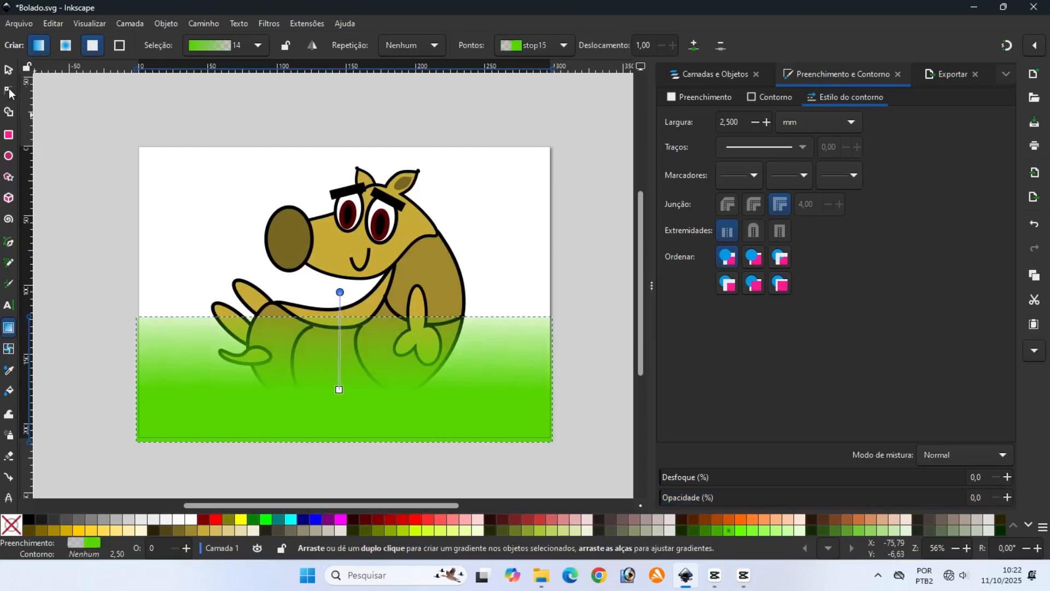
click(9, 70)
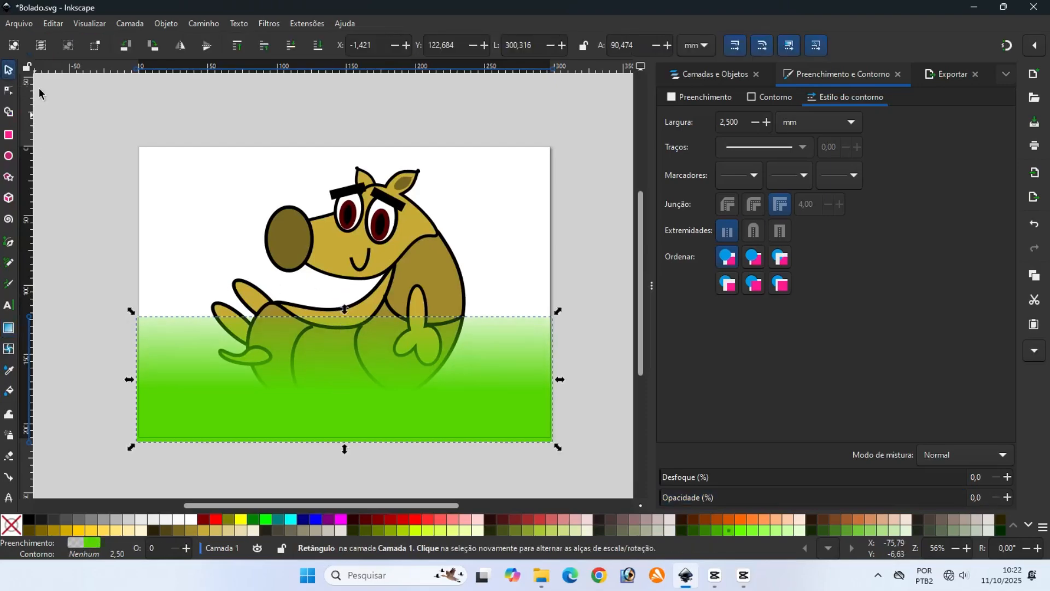
click(167, 24)
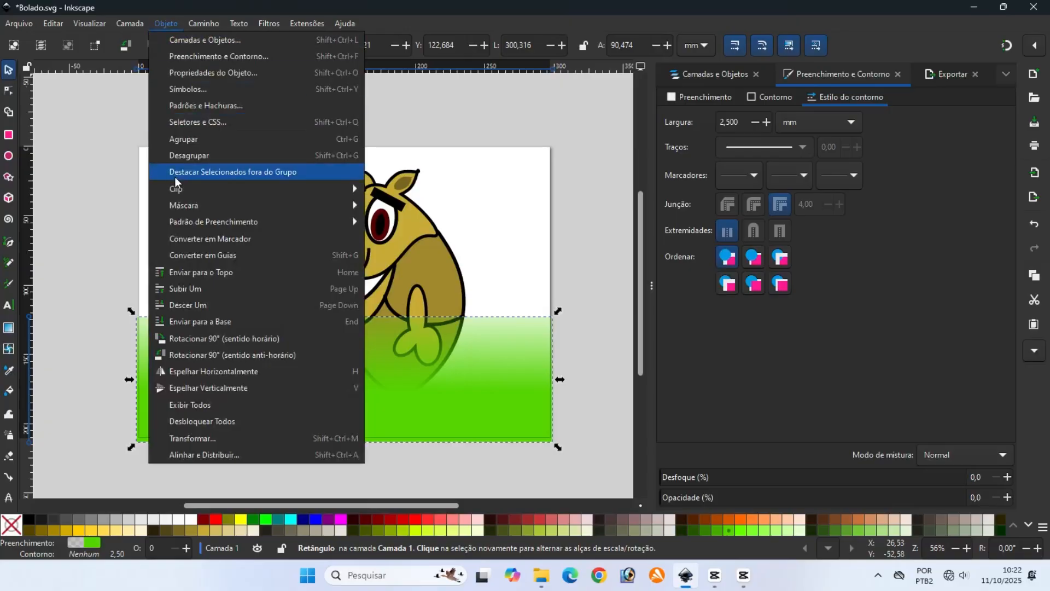
click(182, 319)
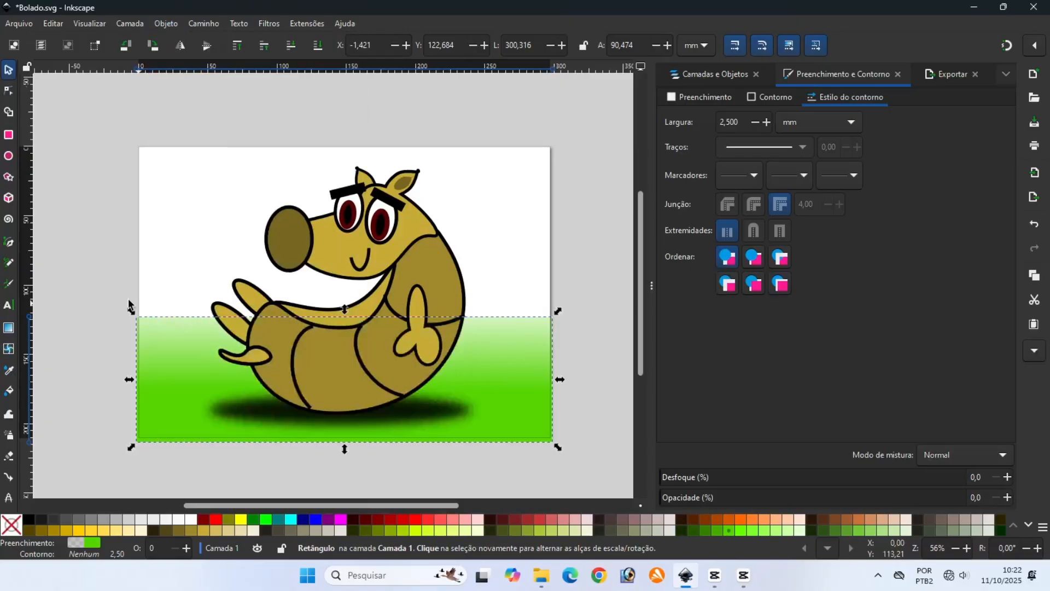
click(90, 292)
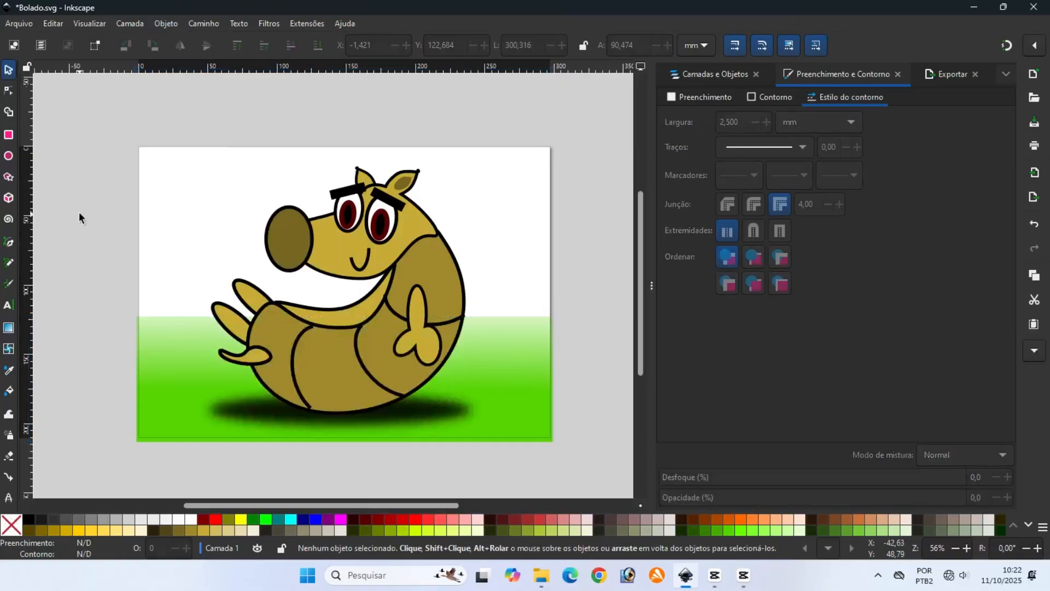
Draw a rectangle about 303 by 185 mm from the page's upper edge down to the shadow and fill it dark green
click(10, 135)
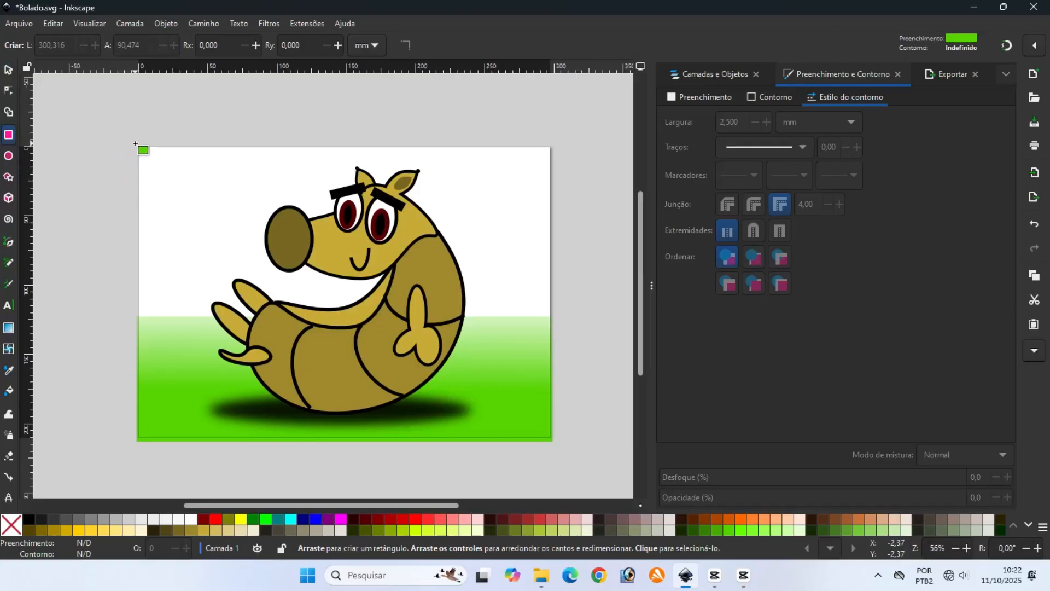
mouse_move(136, 143)
mouse_down()
mouse_move(150, 368)
mouse_move(183, 381)
mouse_move(391, 397)
mouse_move(554, 400)
mouse_up()
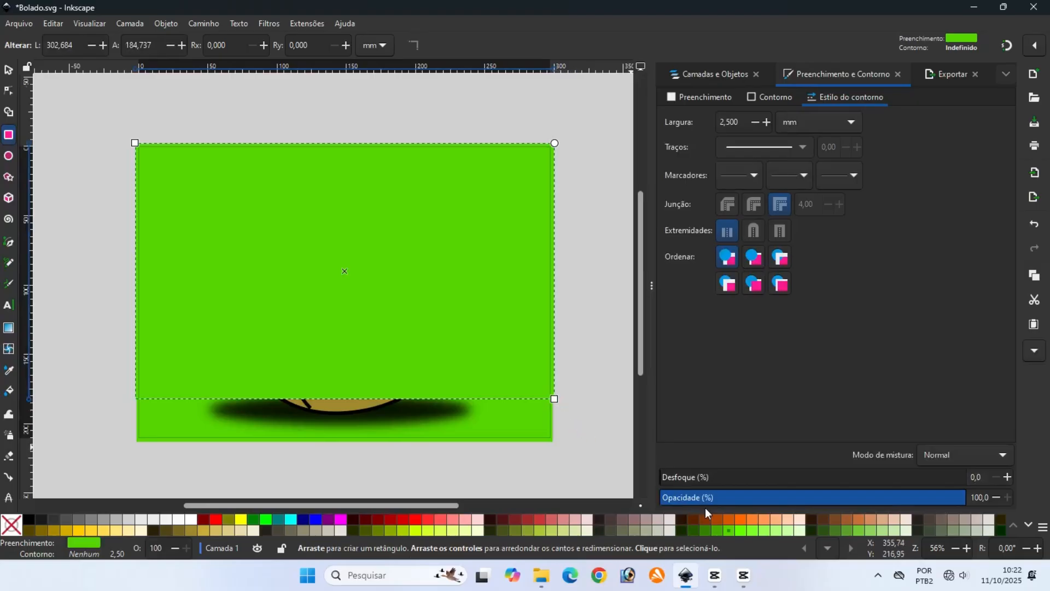
click(708, 532)
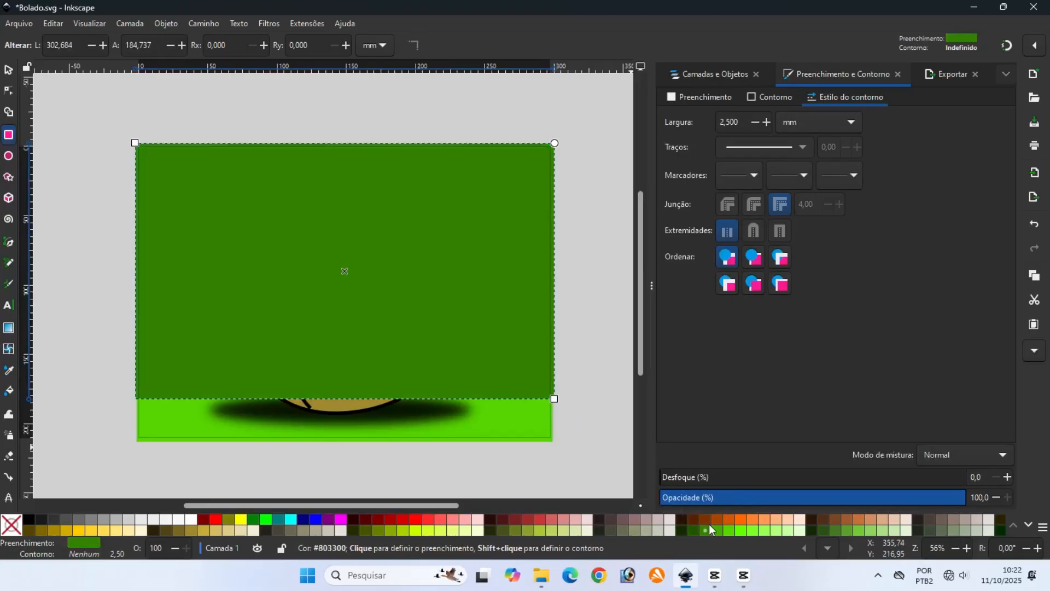
Fade the dark green rectangle to transparent downward with a linear gradient starting near the tail's height, and send it to the back
click(9, 327)
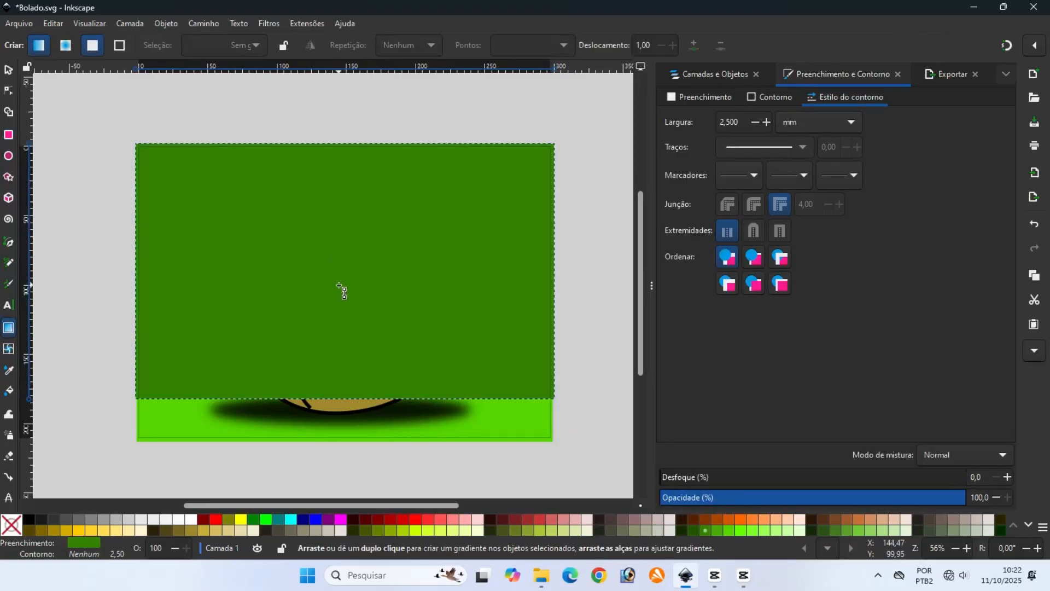
drag(338, 284, 339, 429)
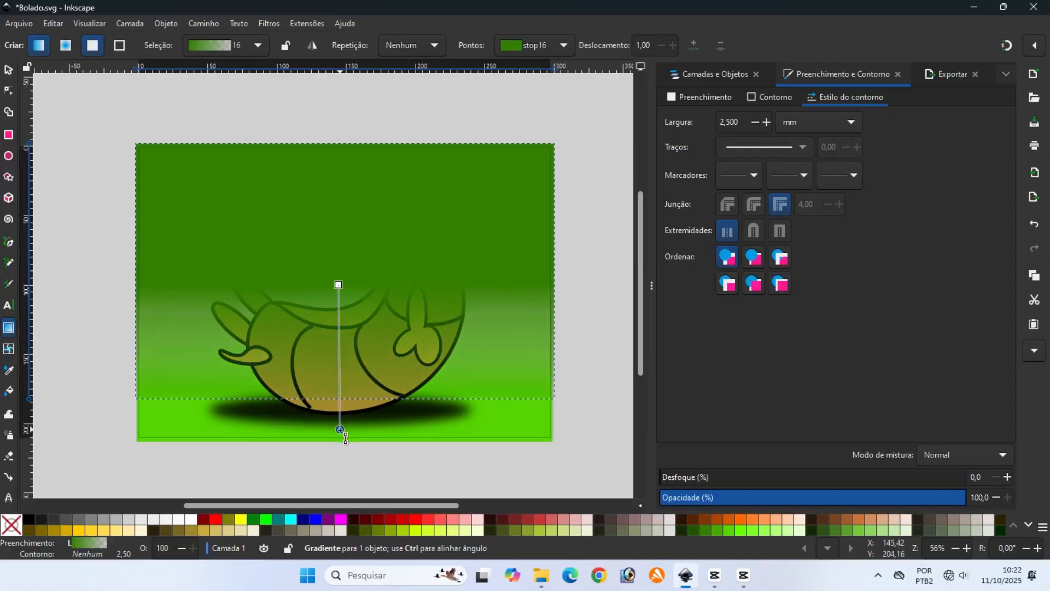
drag(338, 285, 341, 351)
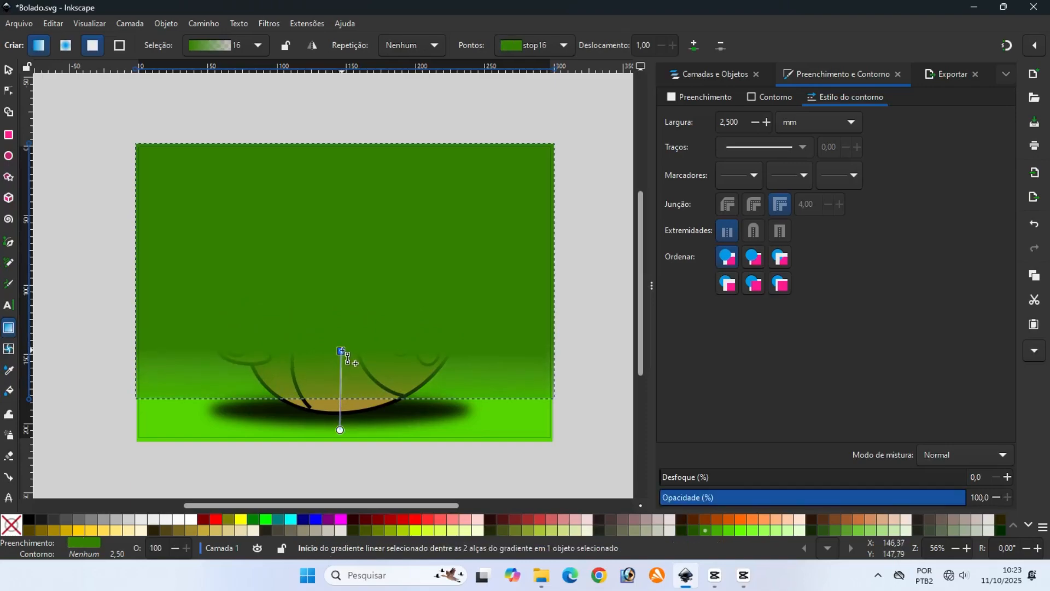
click(12, 75)
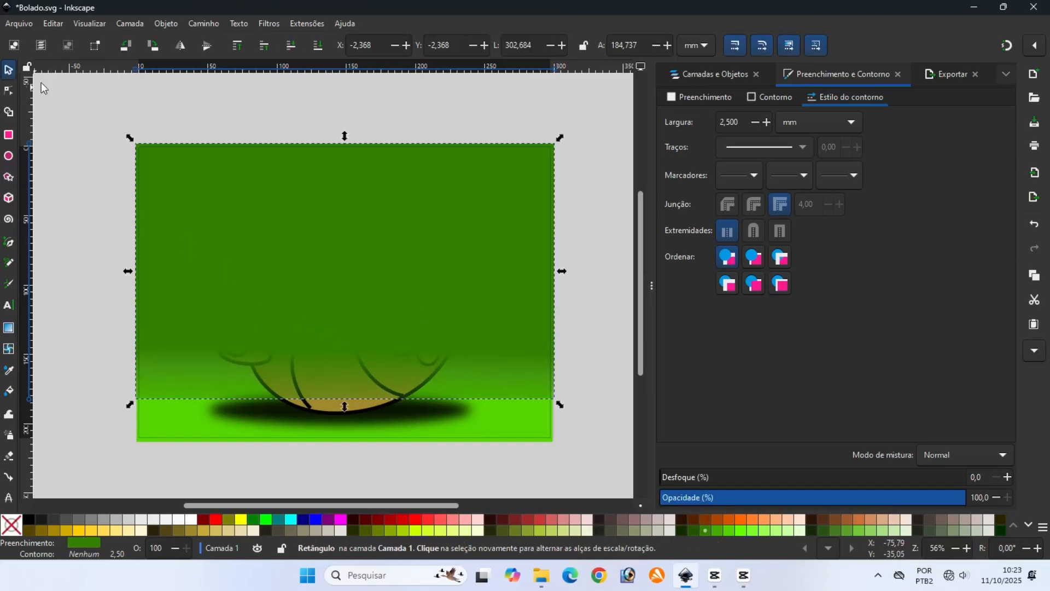
click(166, 26)
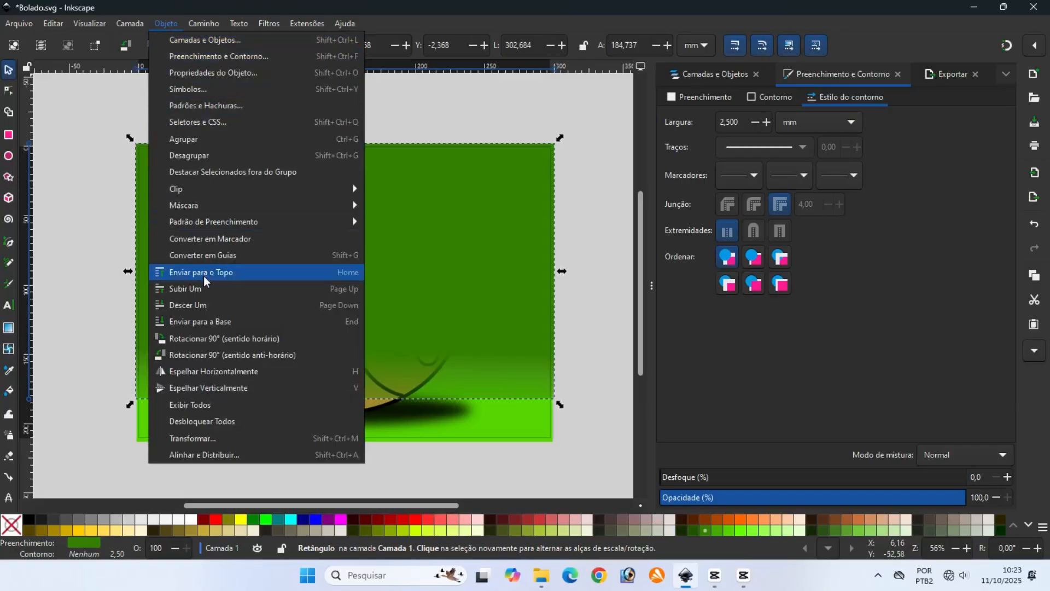
click(208, 321)
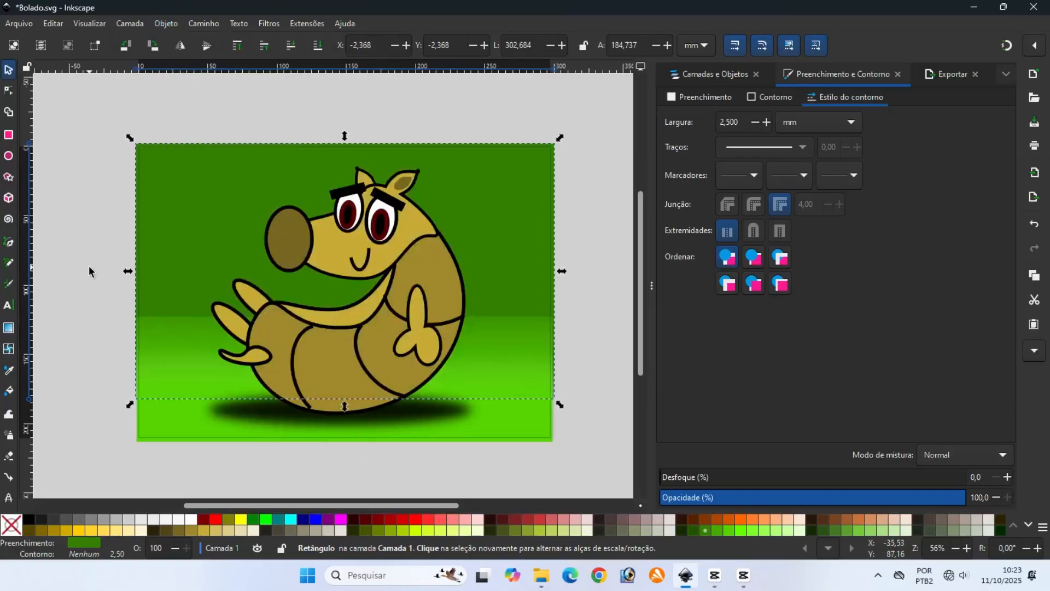
Stretch the bright green rectangle upward to about 114 mm high and lower its gradient's transparent end to just below its upper edge
click(372, 425)
click(524, 349)
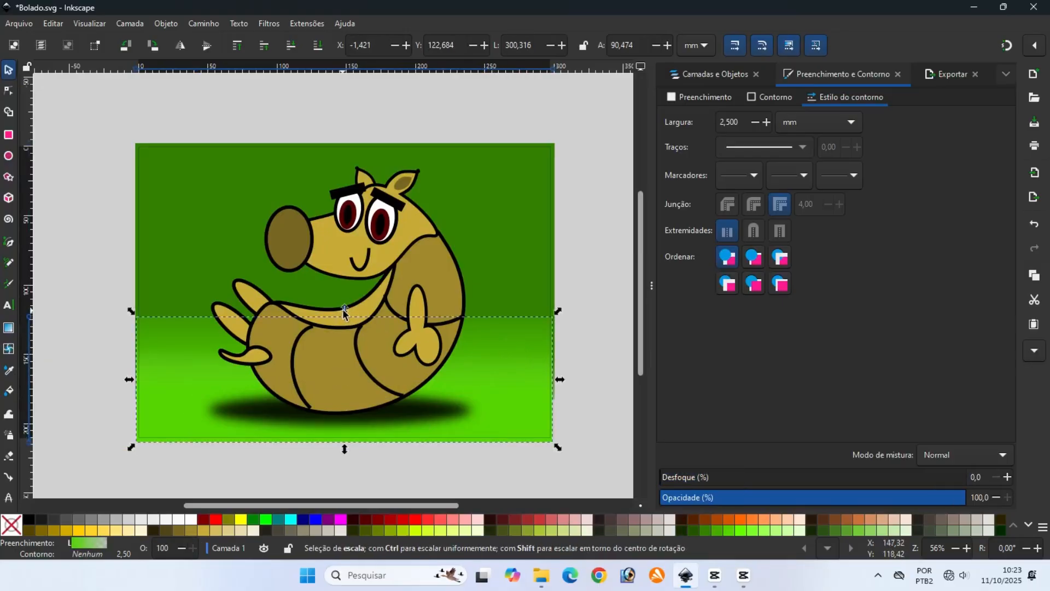
drag(344, 311, 345, 276)
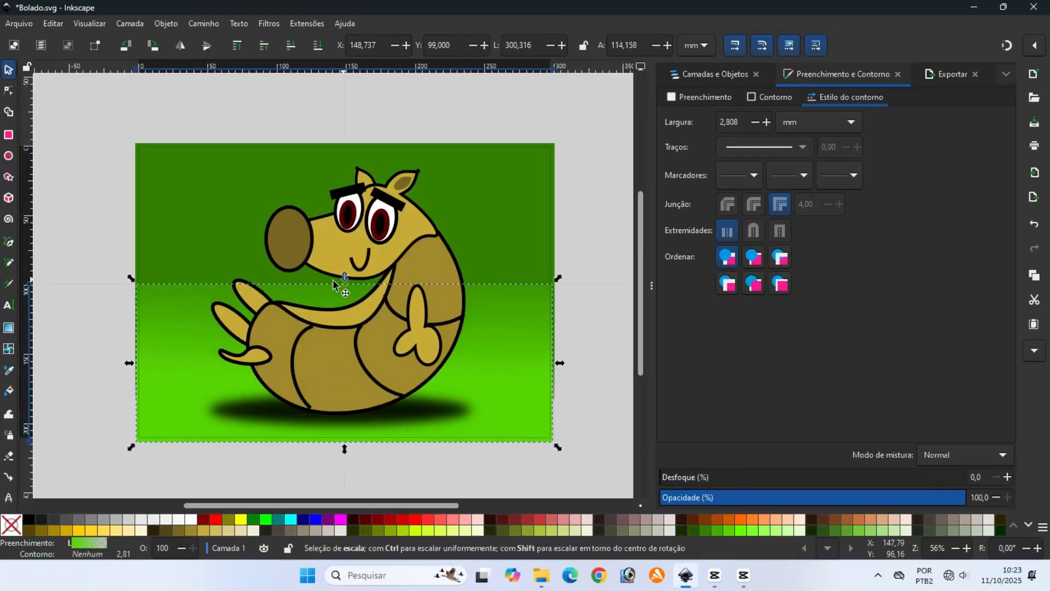
click(11, 330)
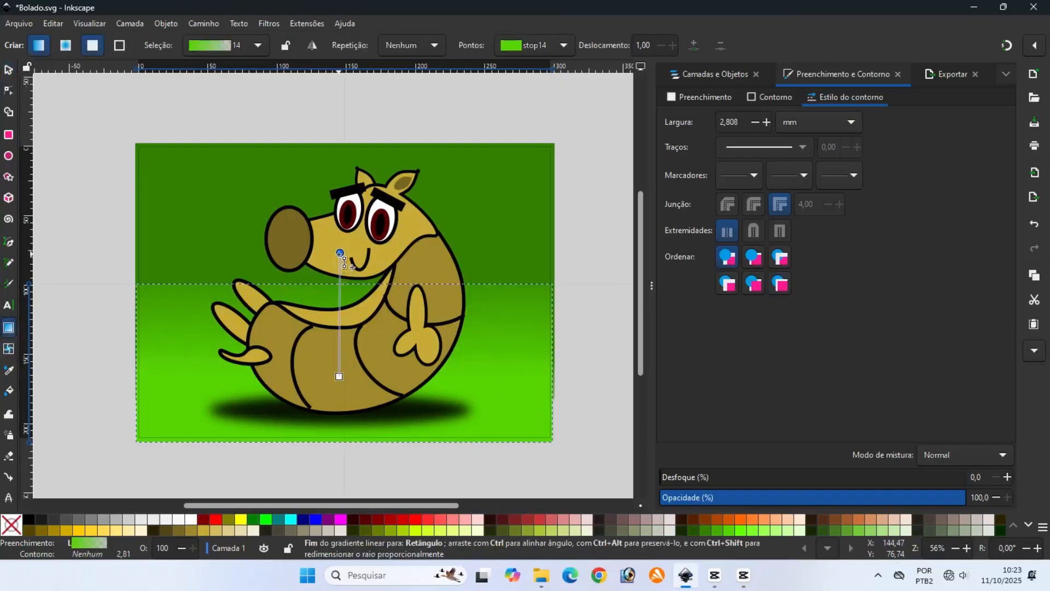
drag(340, 253, 351, 305)
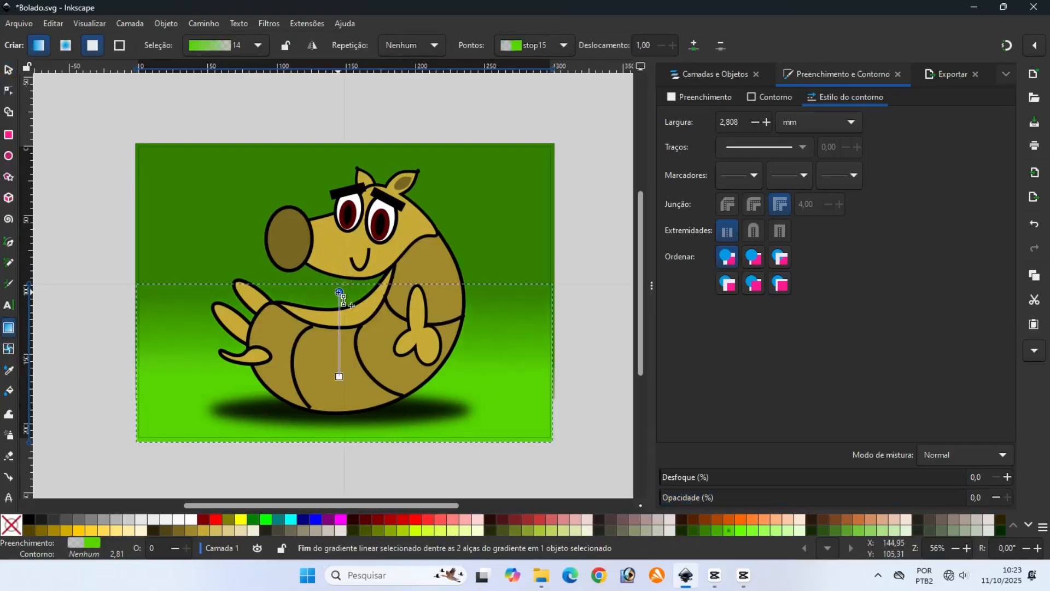
click(93, 279)
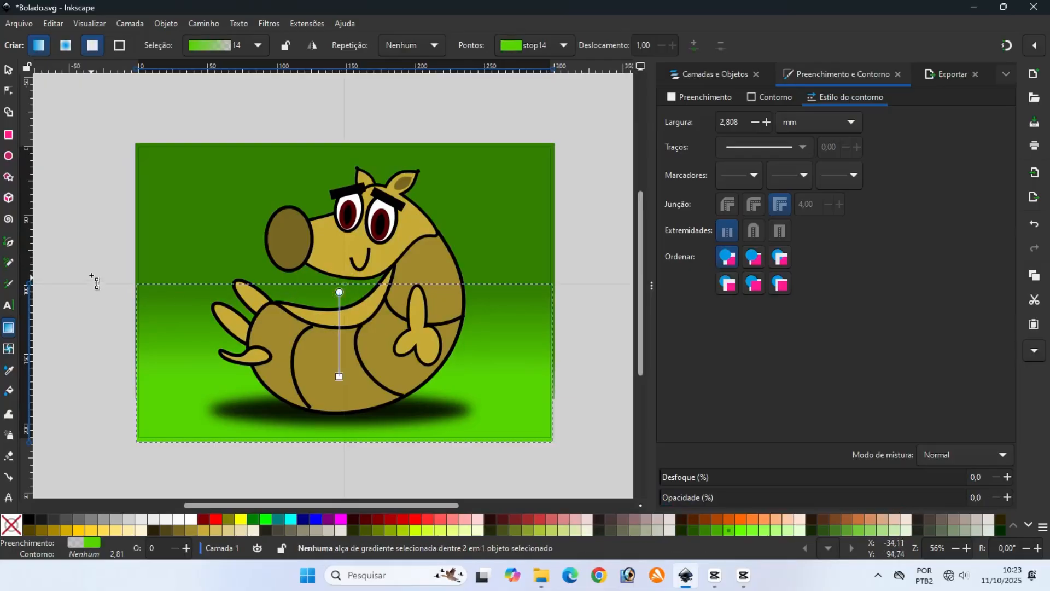
Deselect the background rectangle and save the drawing with its green backdrop
click(9, 69)
click(86, 181)
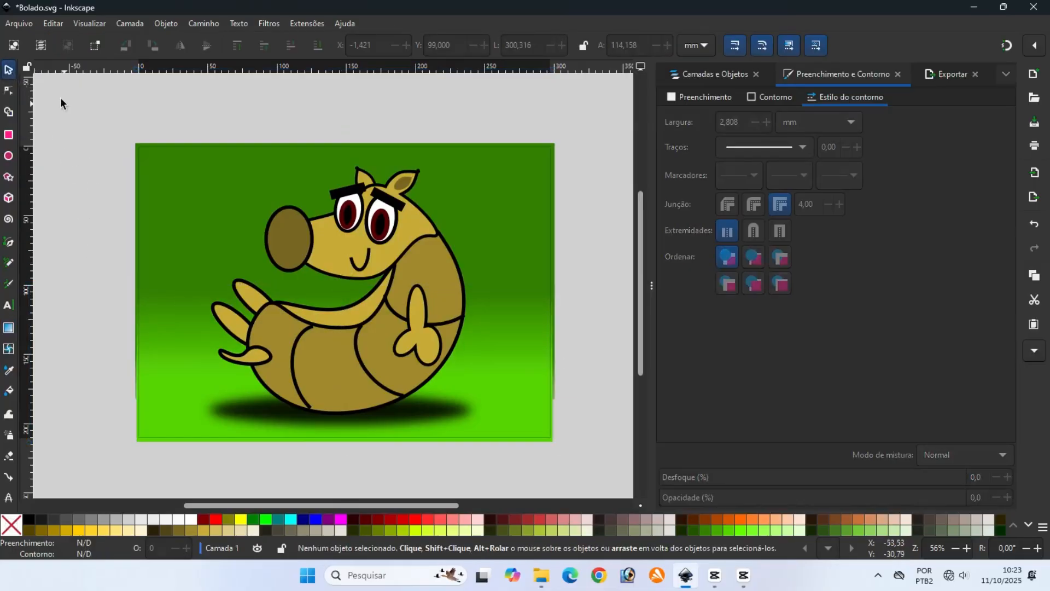
click(24, 25)
click(31, 124)
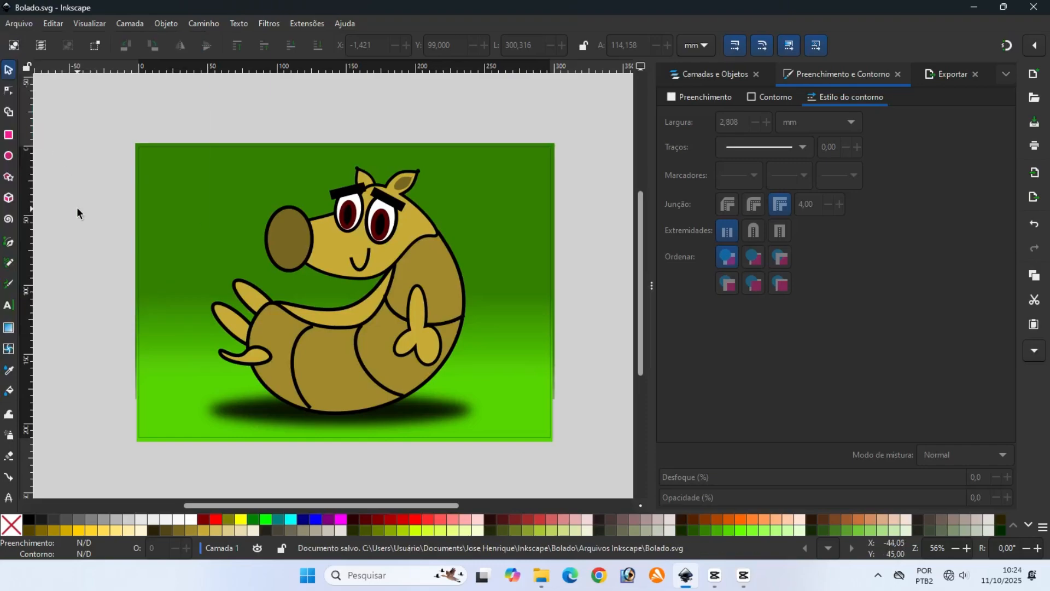